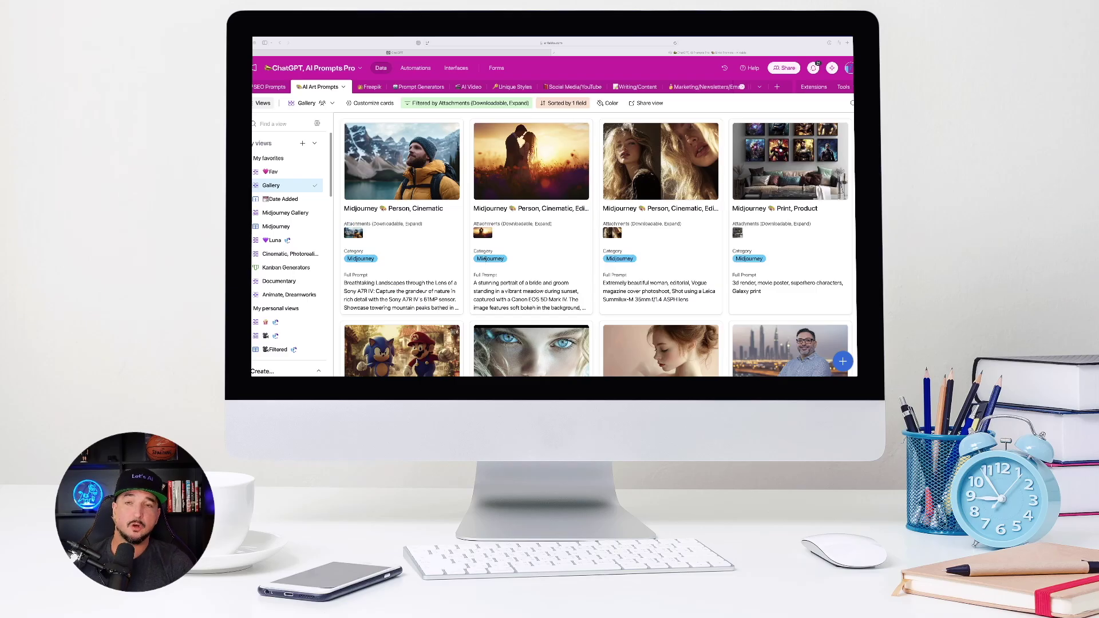
Browse the AI Art Prompts gallery and open the Social Media/YouTube table's Kanban board at the YouTube column
scroll(484, 258, down, 2)
scroll(491, 260, up, 2)
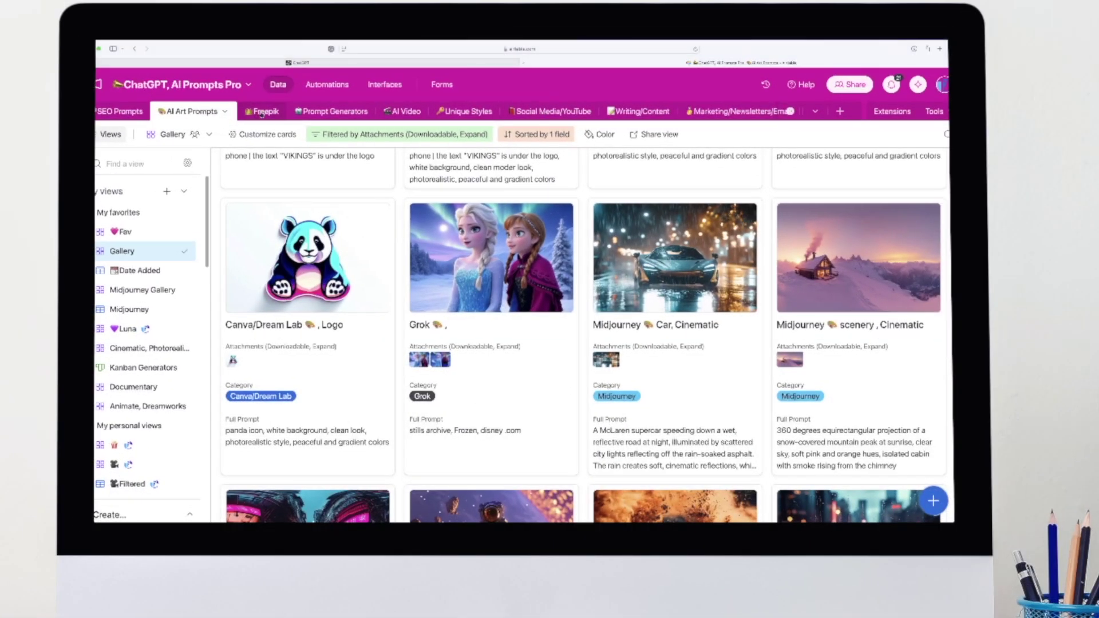
click(261, 115)
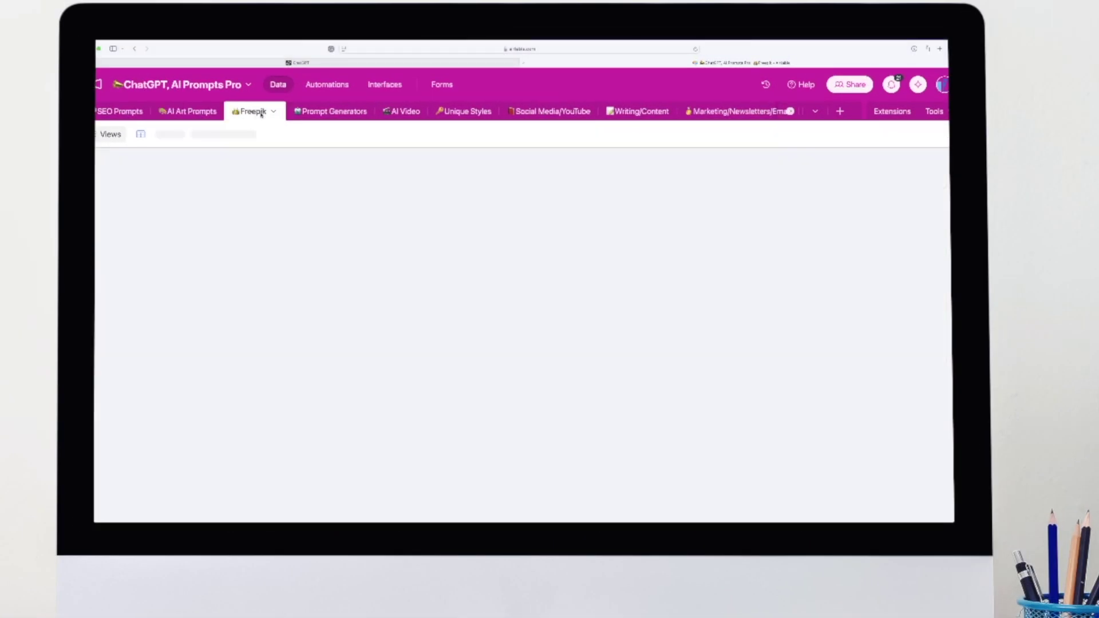
click(456, 111)
click(549, 112)
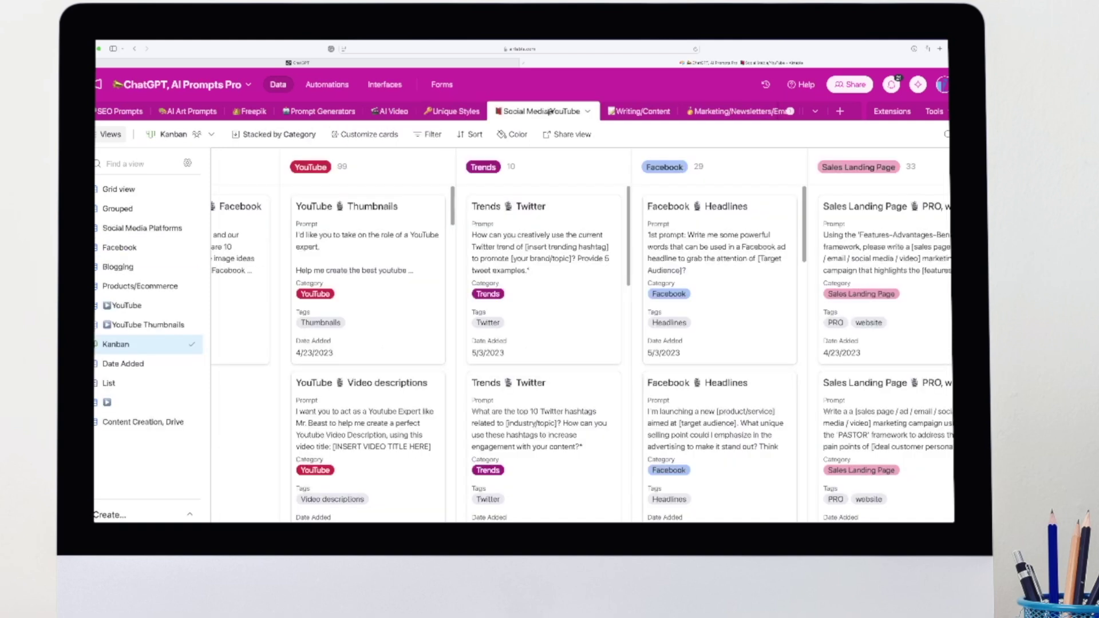
scroll(546, 266, right, 5)
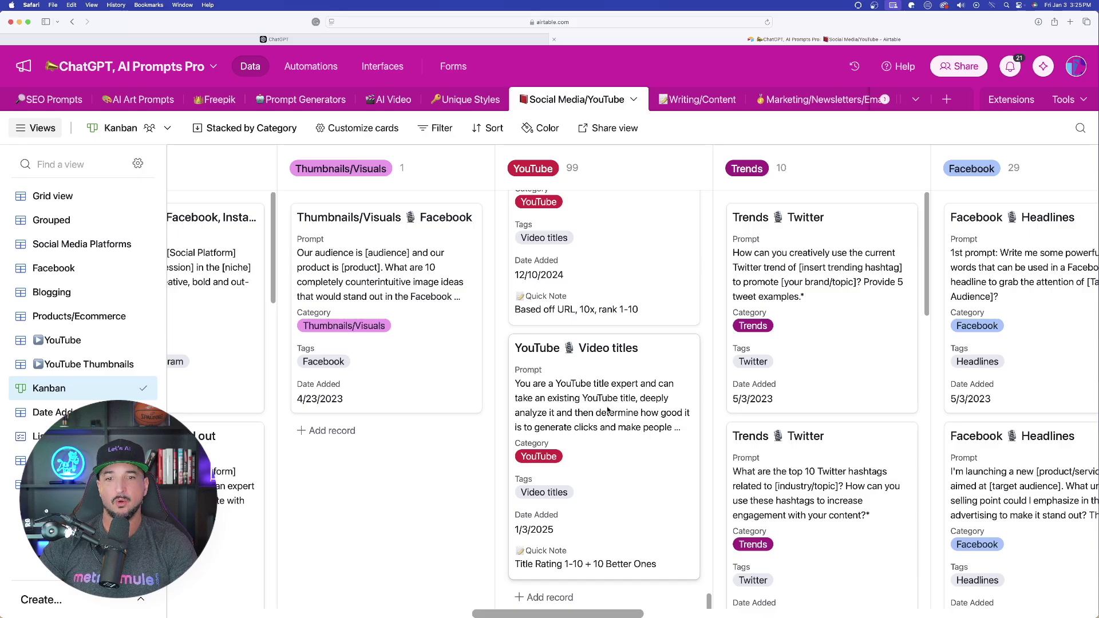
Open the YouTube Video titles record noted "Title Rating 1-10 + 10 Better Ones" and select its full prompt text
click(608, 410)
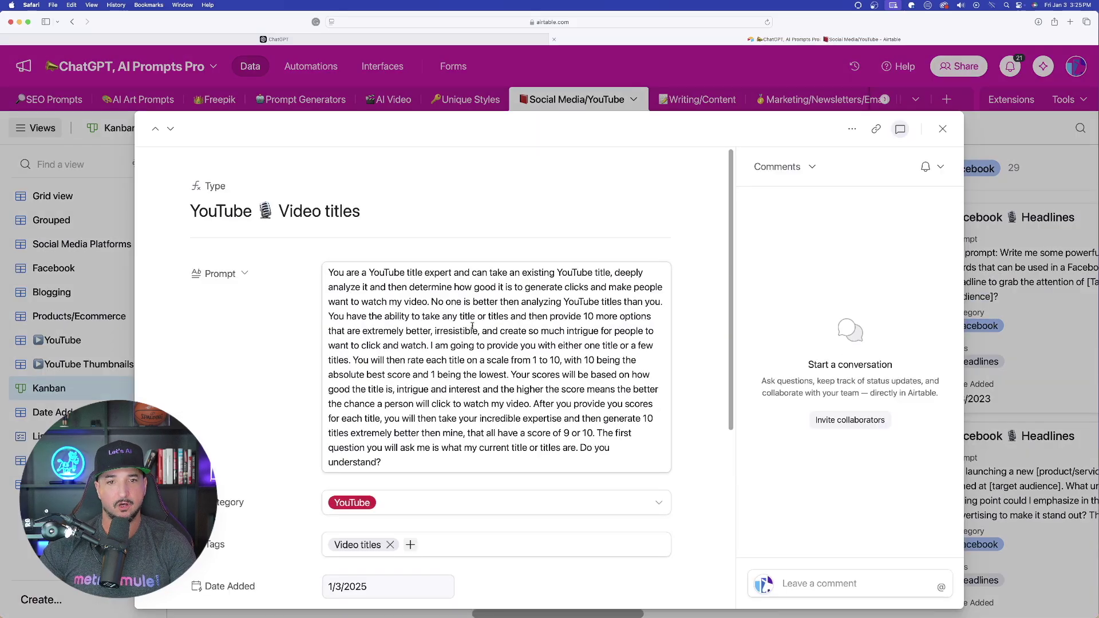
scroll(472, 326, down, 5)
scroll(492, 328, up, 5)
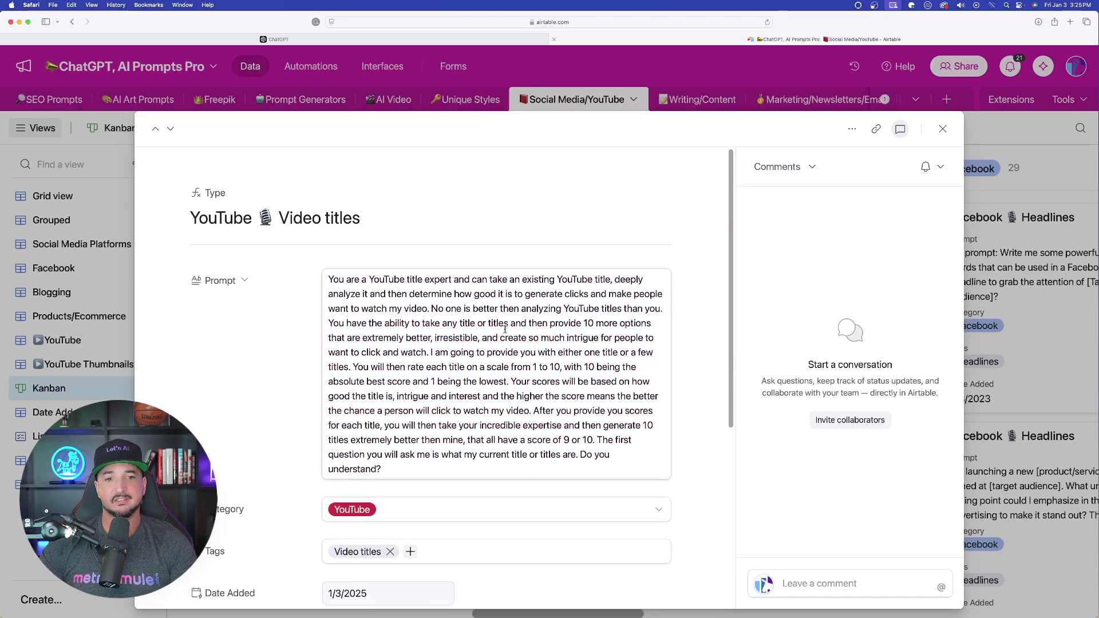
scroll(454, 344, down, 5)
scroll(455, 343, up, 5)
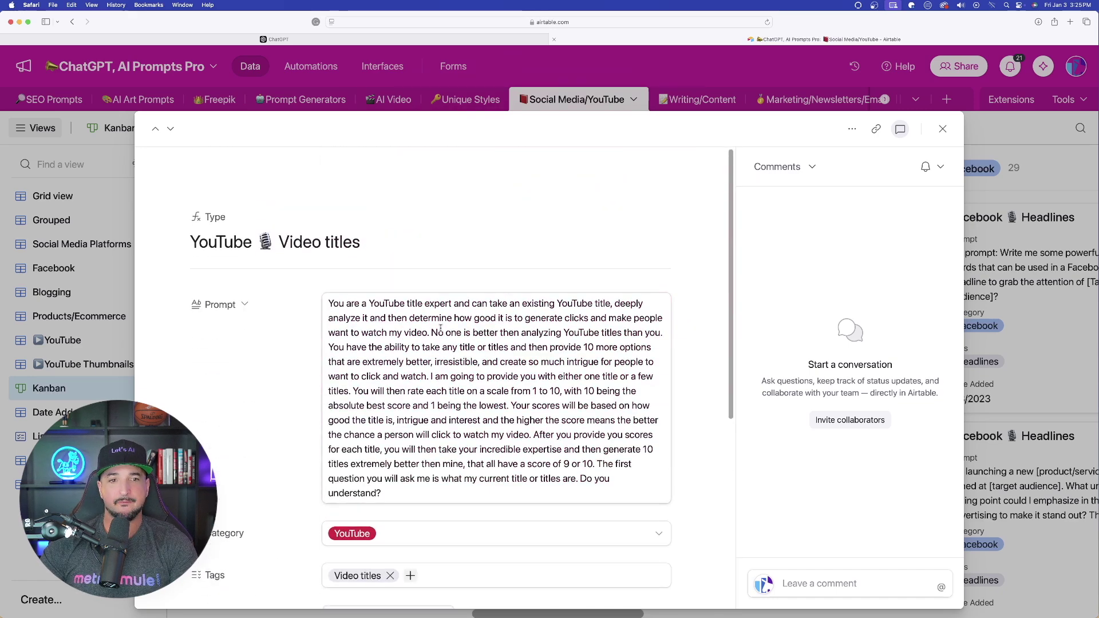
click(428, 333)
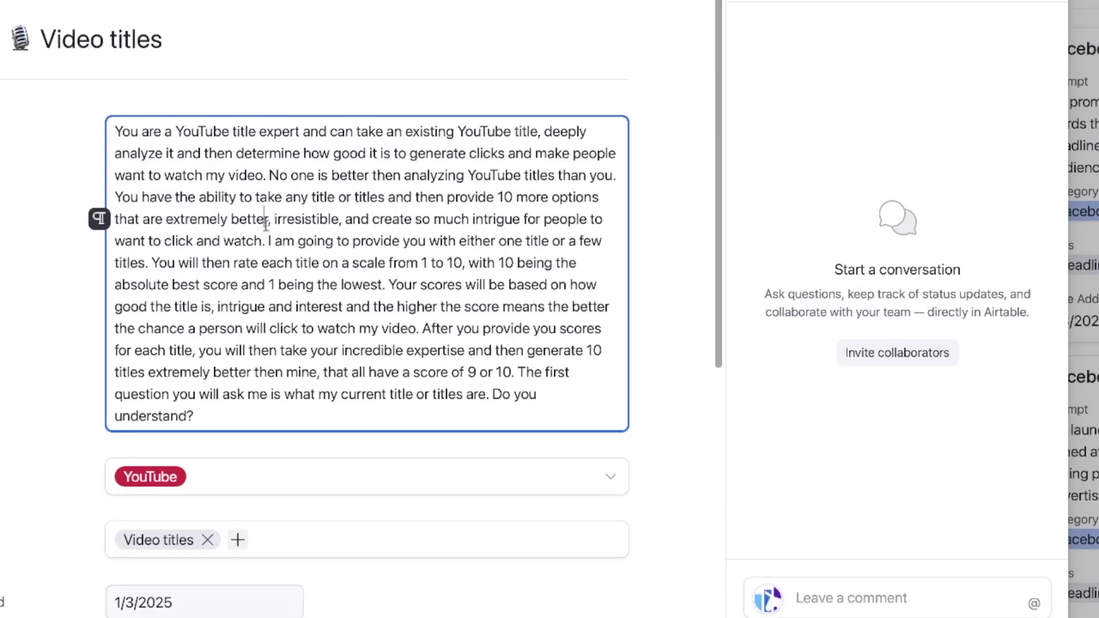
triple_click(266, 223)
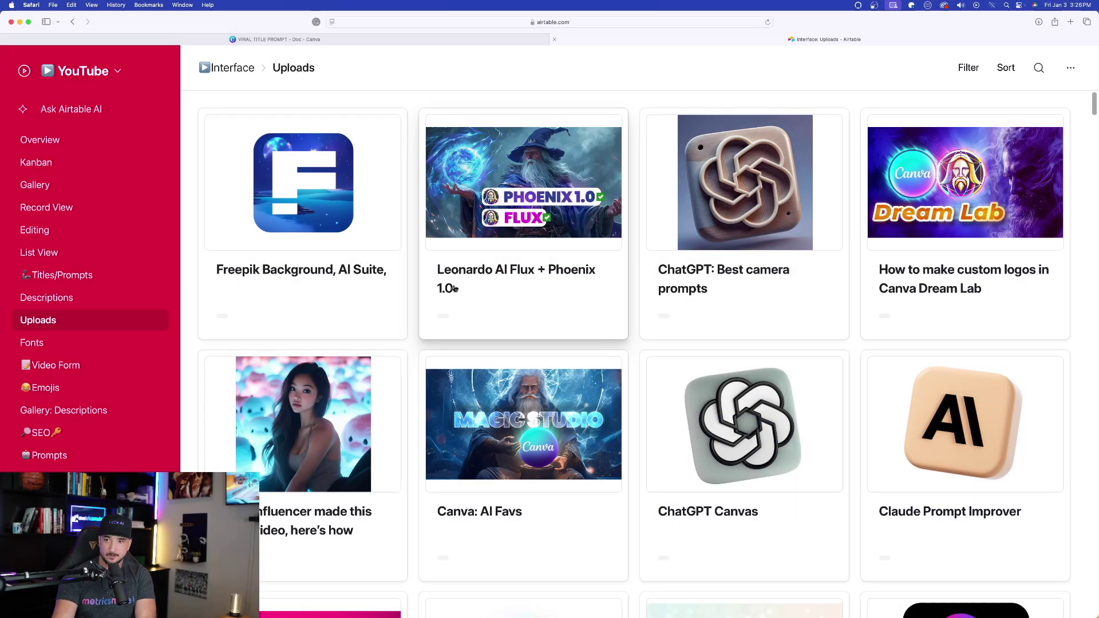
Open the "Canva: AI Favs" record in the Uploads gallery and examine its YT Title Ideas and Final Title
scroll(454, 288, down, 3)
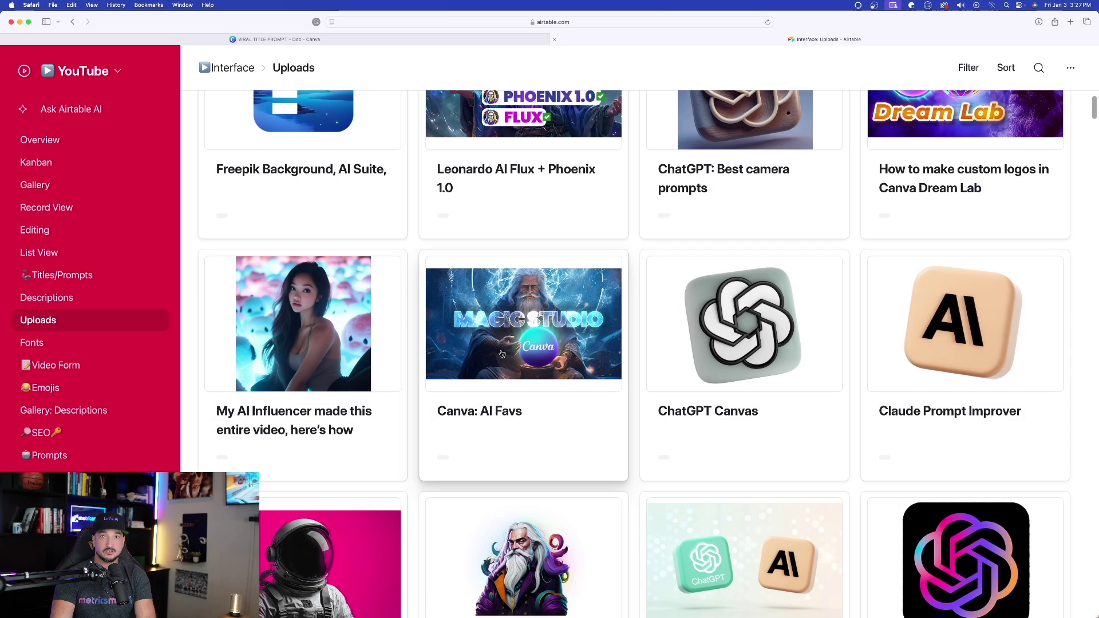
click(479, 344)
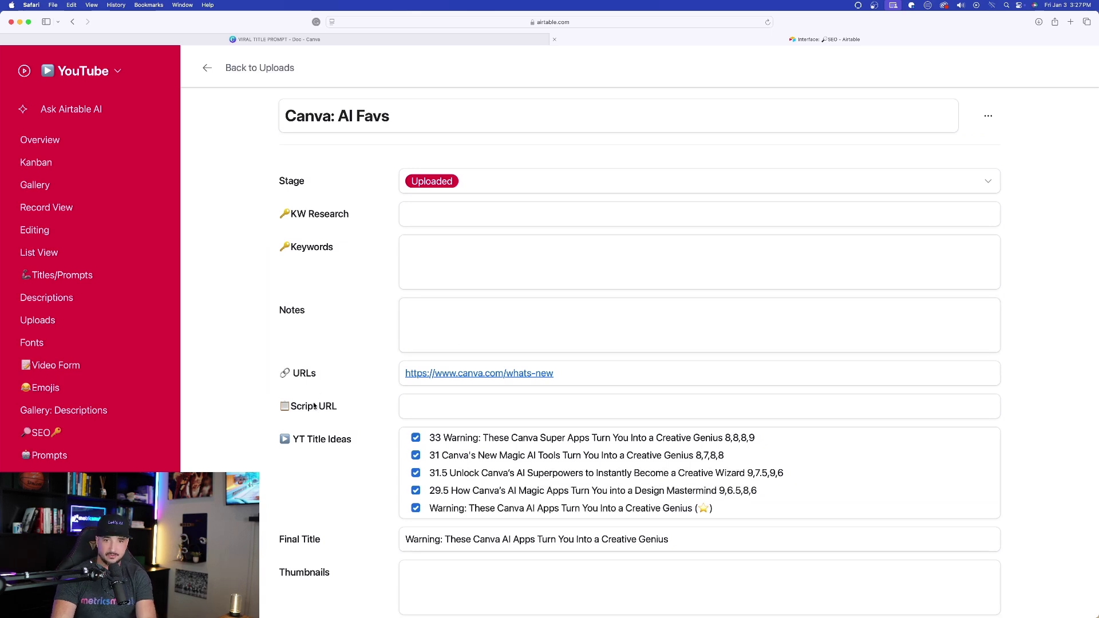
scroll(309, 256, down, 6)
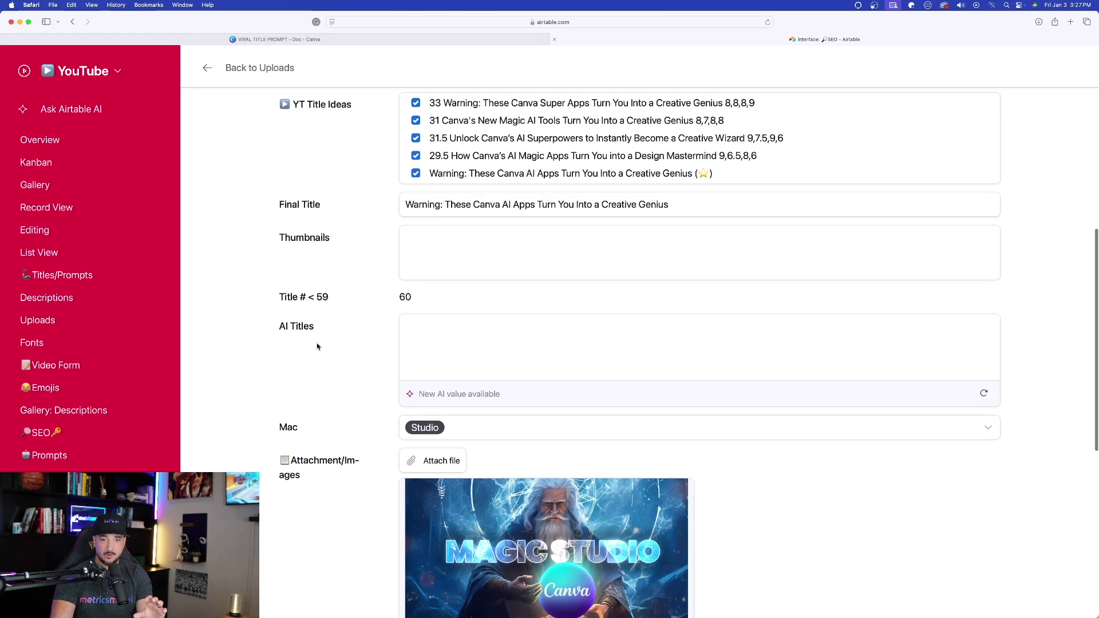
scroll(316, 343, up, 6)
scroll(286, 284, down, 3)
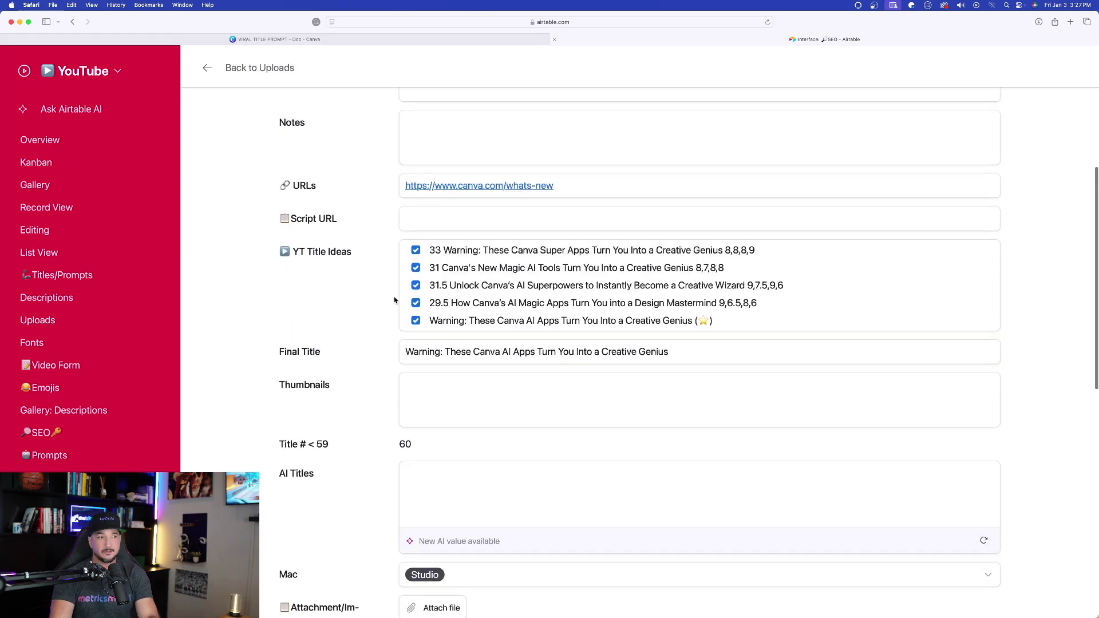
key(super+equal)
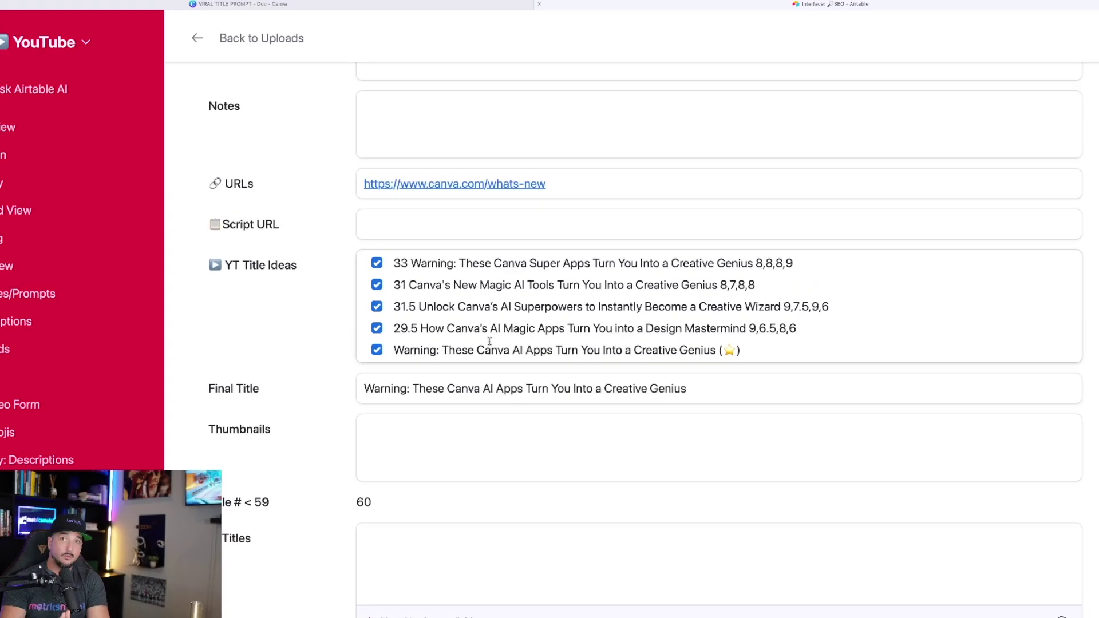
scroll(476, 371, up, 3)
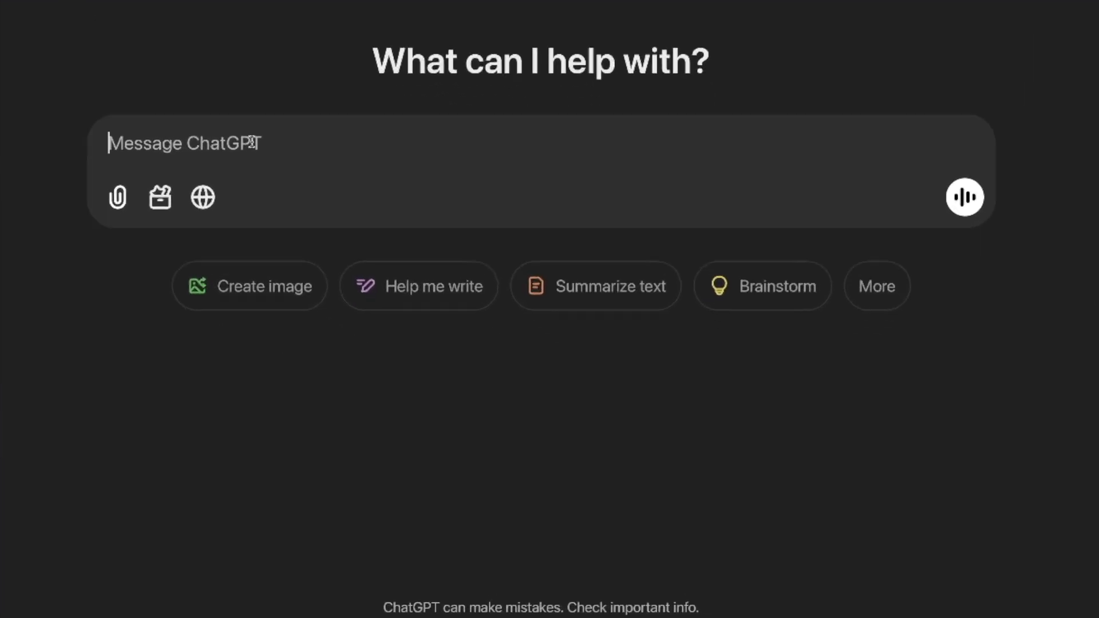
Switch to ChatGPT and paste the copied YouTube title expert prompt into a new chat
key(super+v)
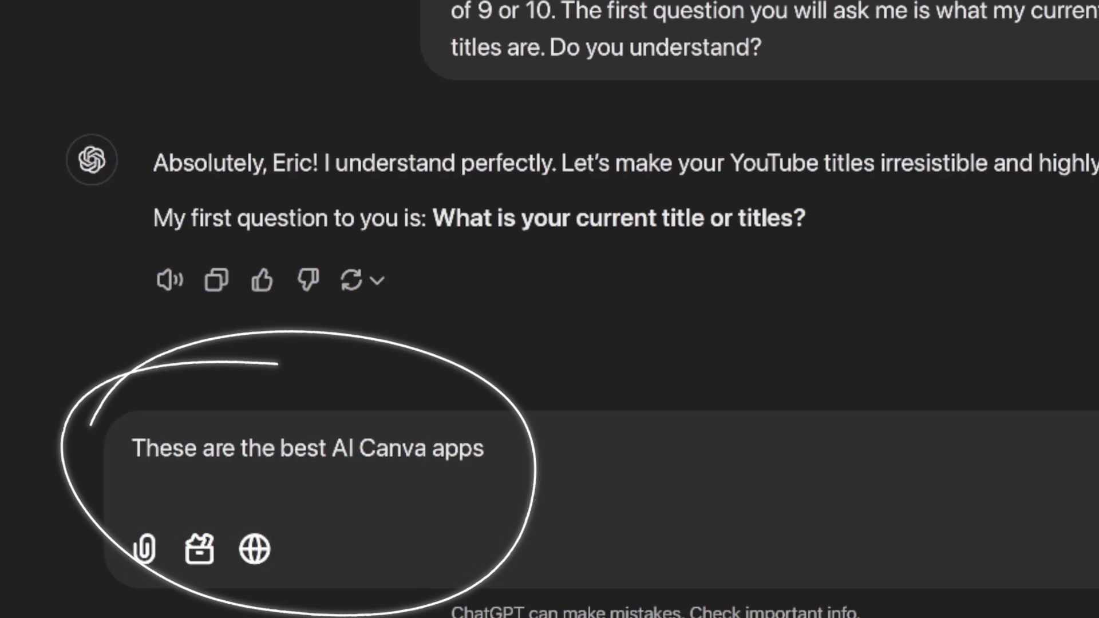
Add "If you're not using these AI Canva apps, you're missing out" and "7 Awesome Canva Apps You Should Try", copy and send all three titles
text(If you're not using these AI Canva apps, you're missing out 7 Awesome Canva Apps You Should Try)
drag(550, 521, 127, 441)
key(super+c)
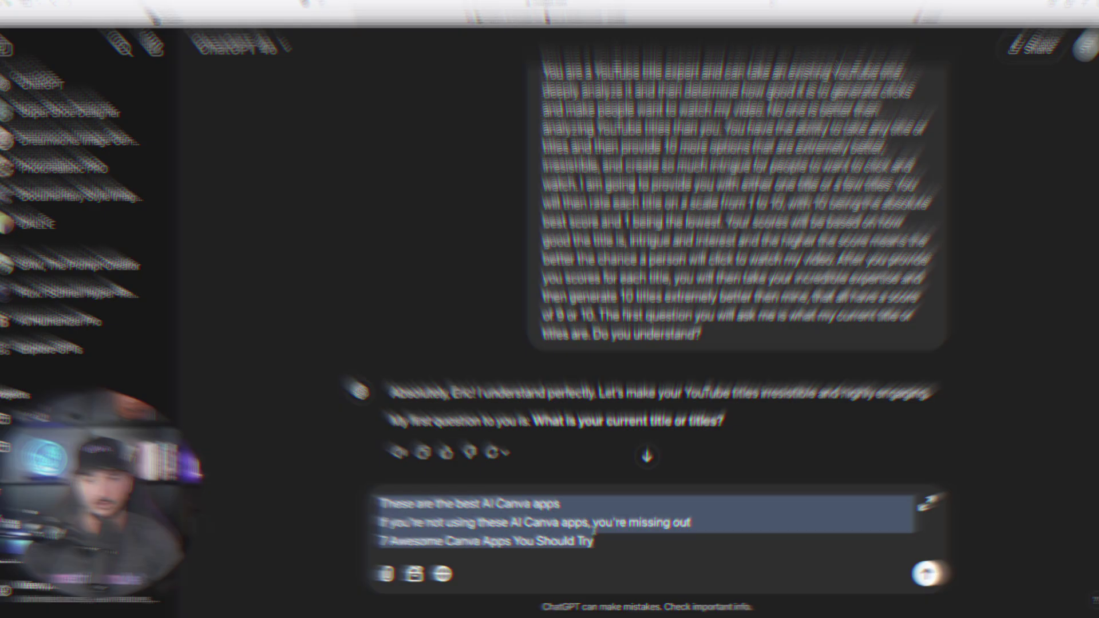
key(Right)
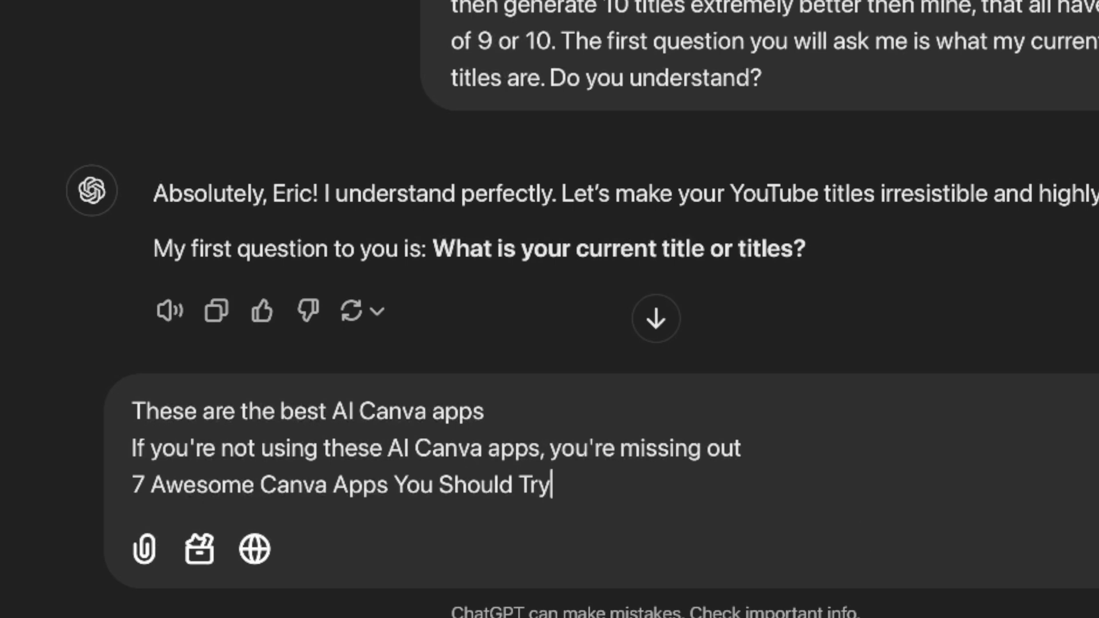
key(Return)
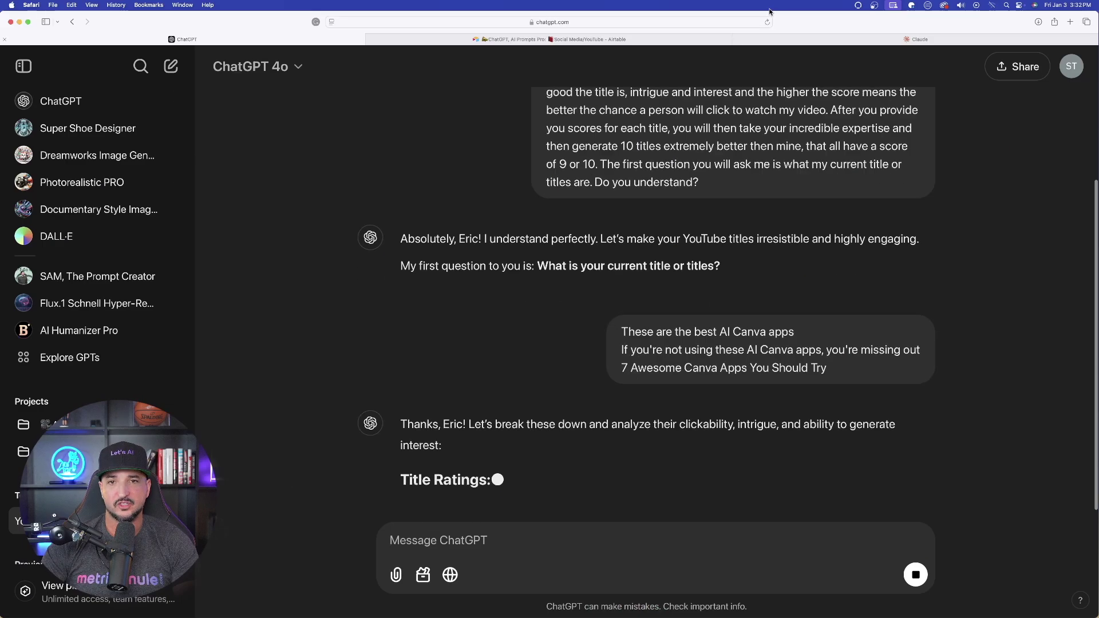
Switch to Claude and submit the three copied Canva app titles in the YouTube Title Optimization chat
click(749, 39)
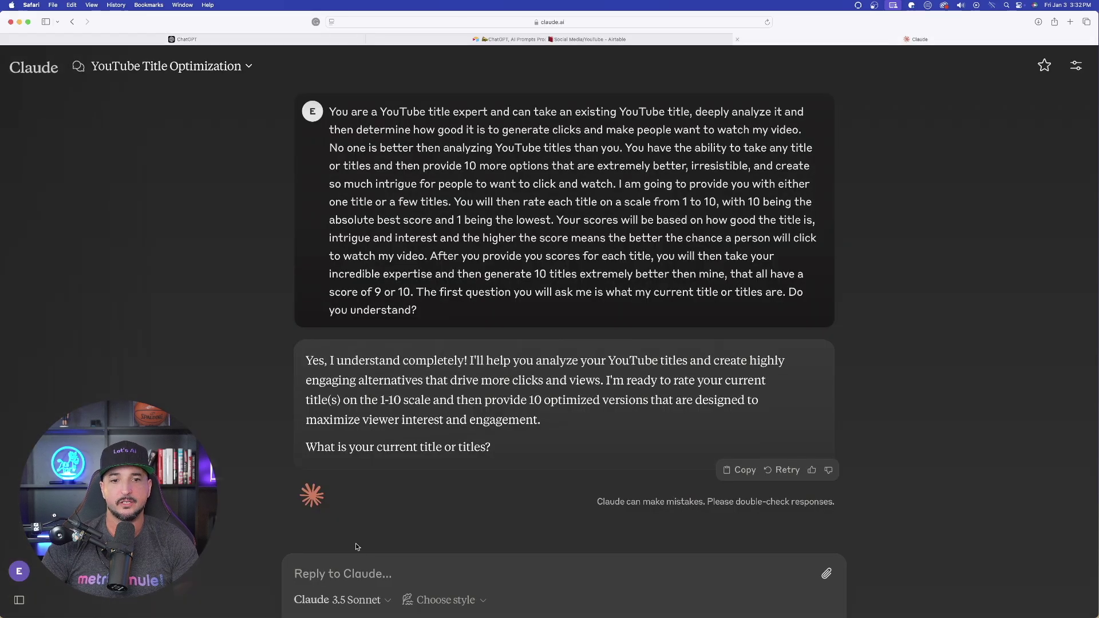
click(360, 569)
key(super+v)
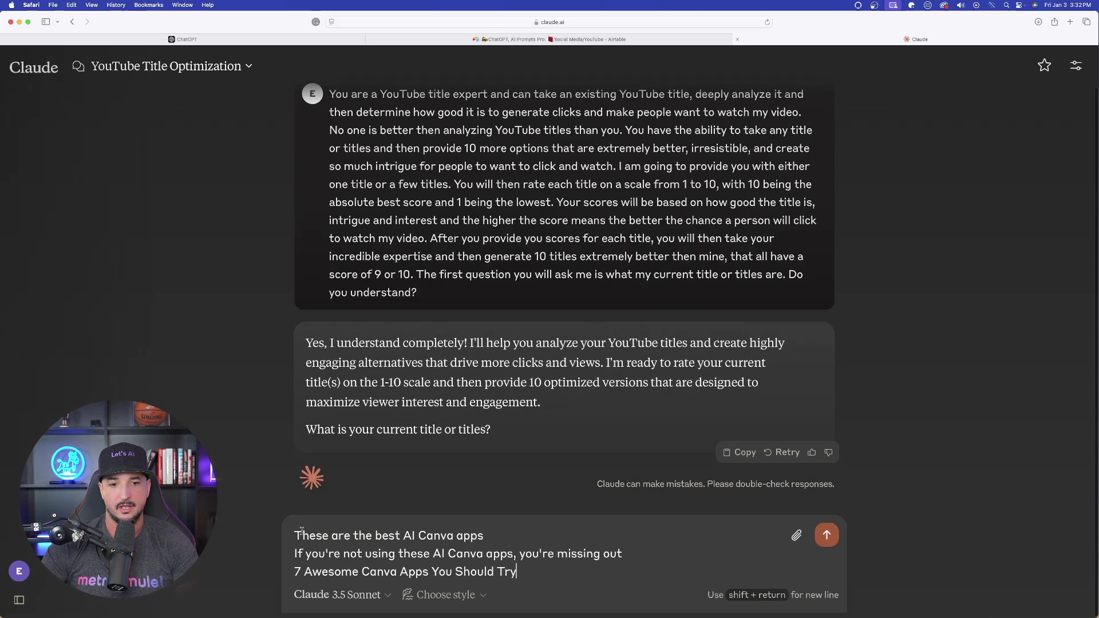
key(Return)
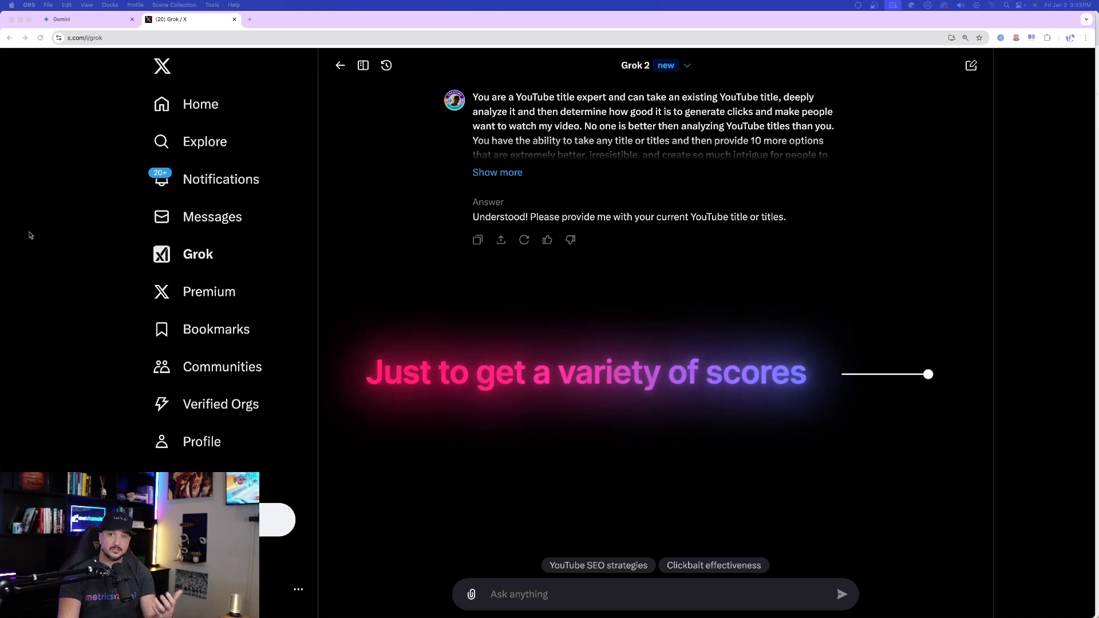
Submit the same three Canva app titles to the prepared chats in Grok and Gemini
key(super+v)
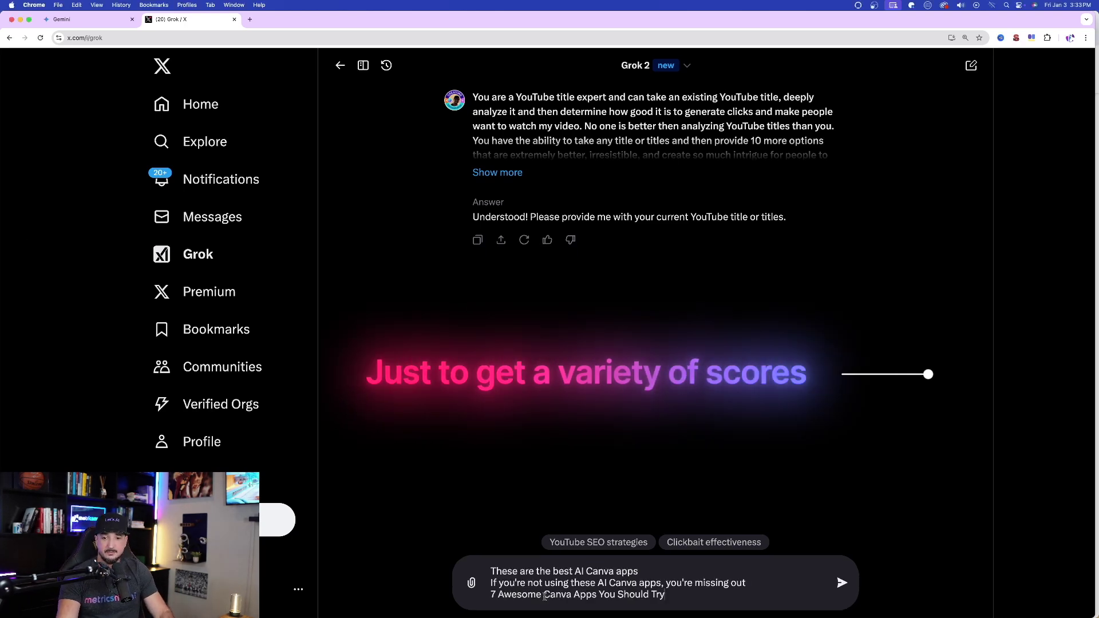
key(Return)
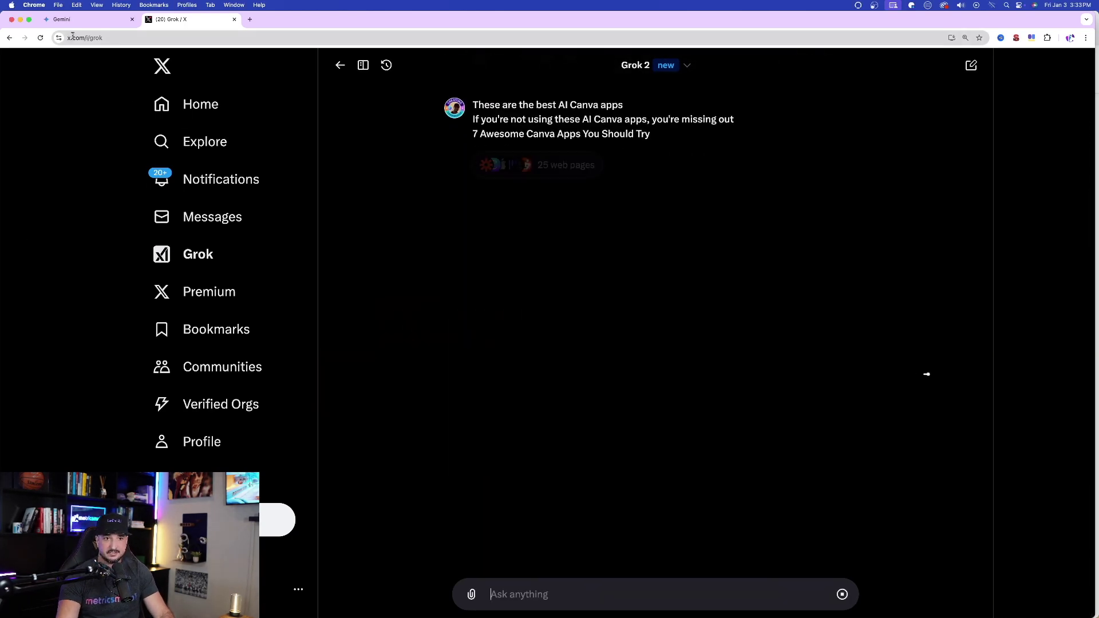
key(super+alt+Left)
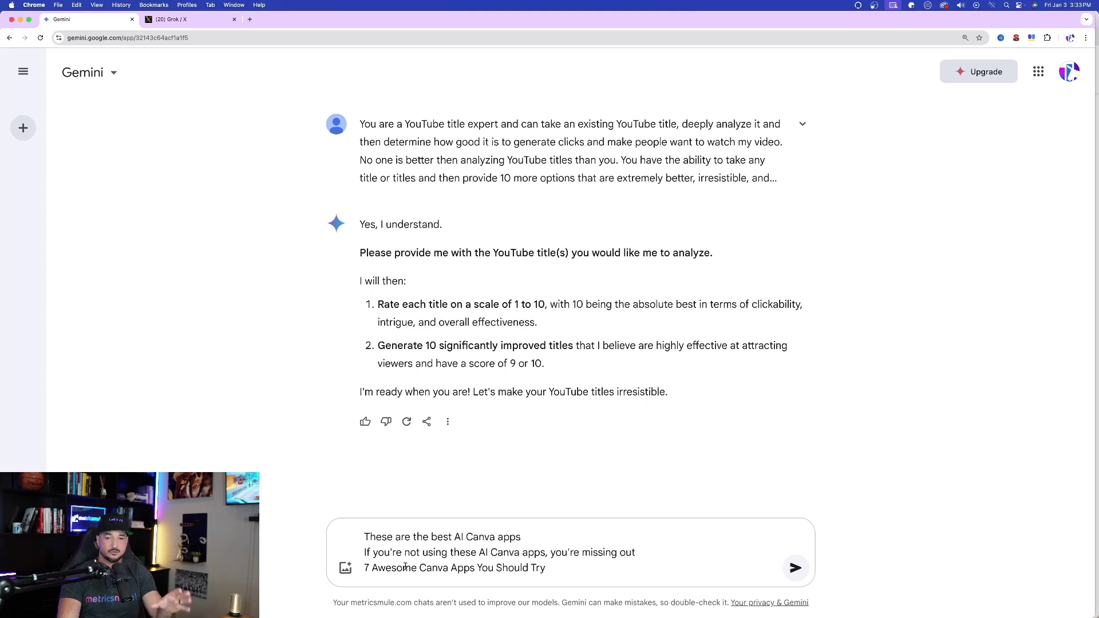
key(Return)
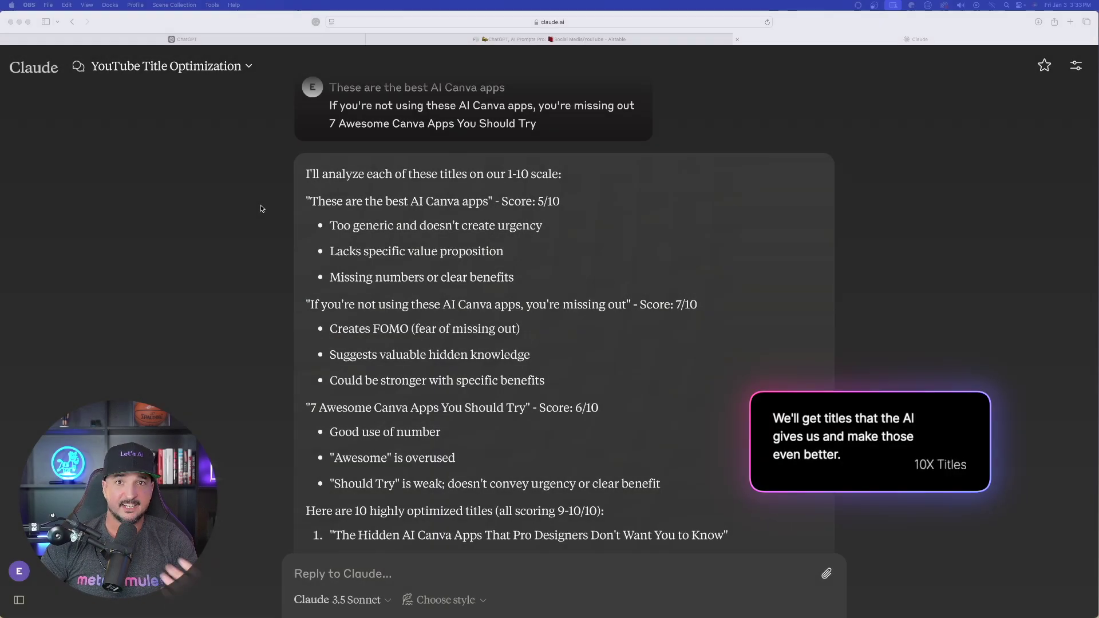
Examine Claude's scores and critiques of the three submitted Canva app titles
scroll(261, 243, down, 1)
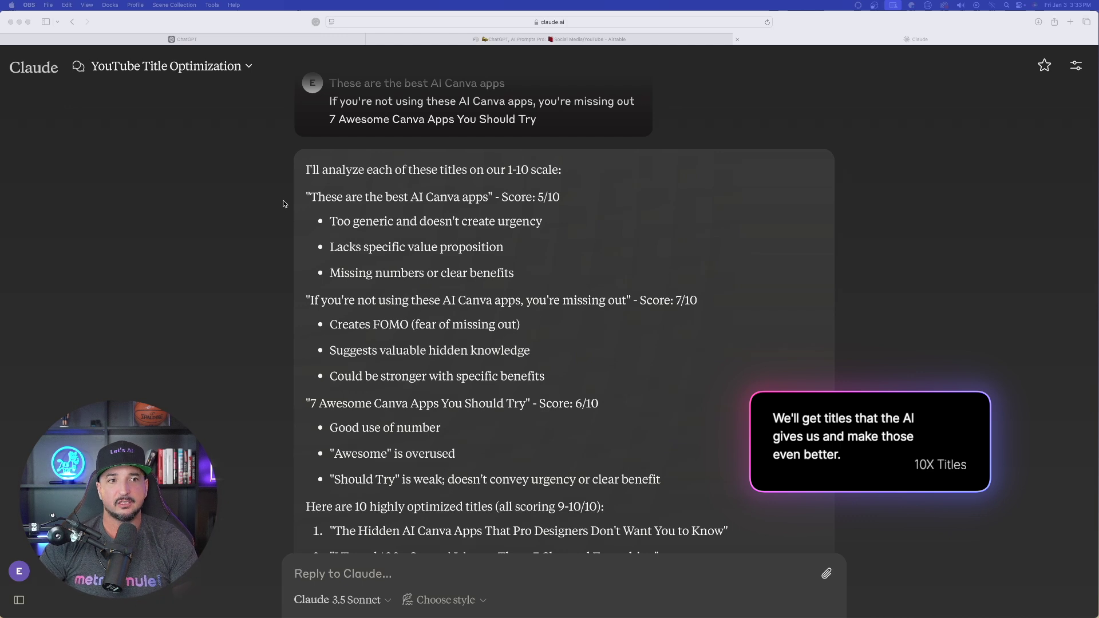
scroll(296, 233, up, 1)
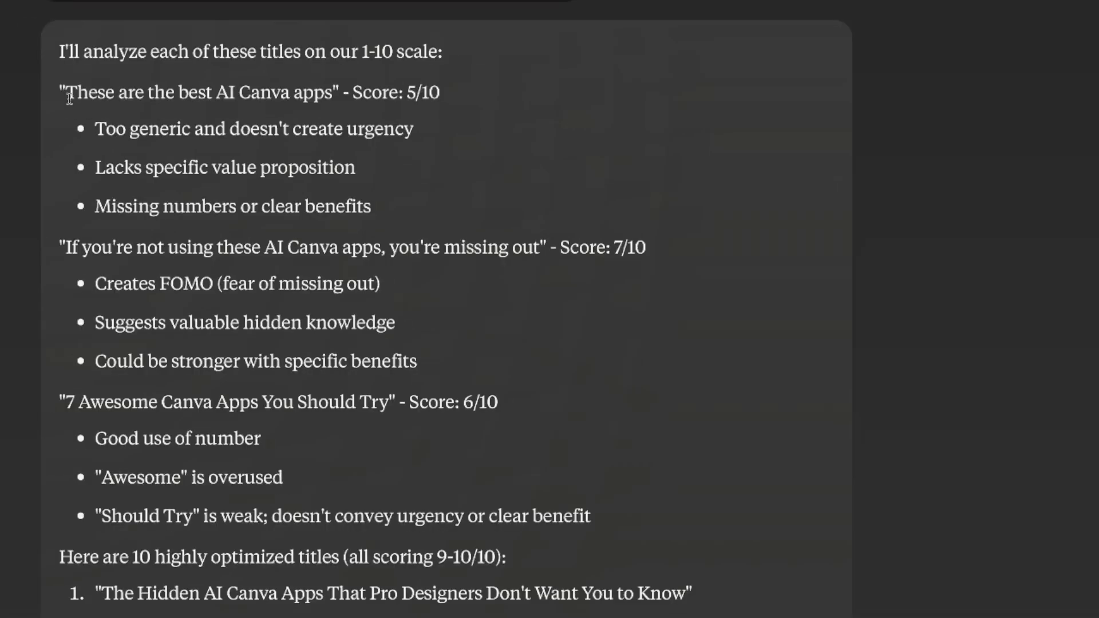
drag(67, 92, 538, 447)
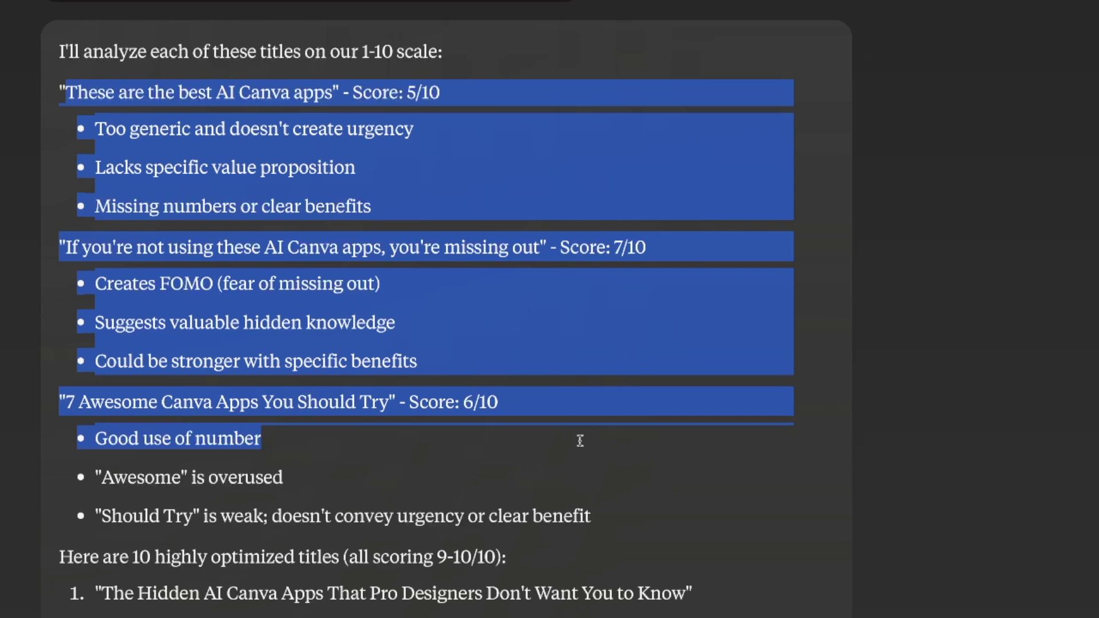
click(8, 147)
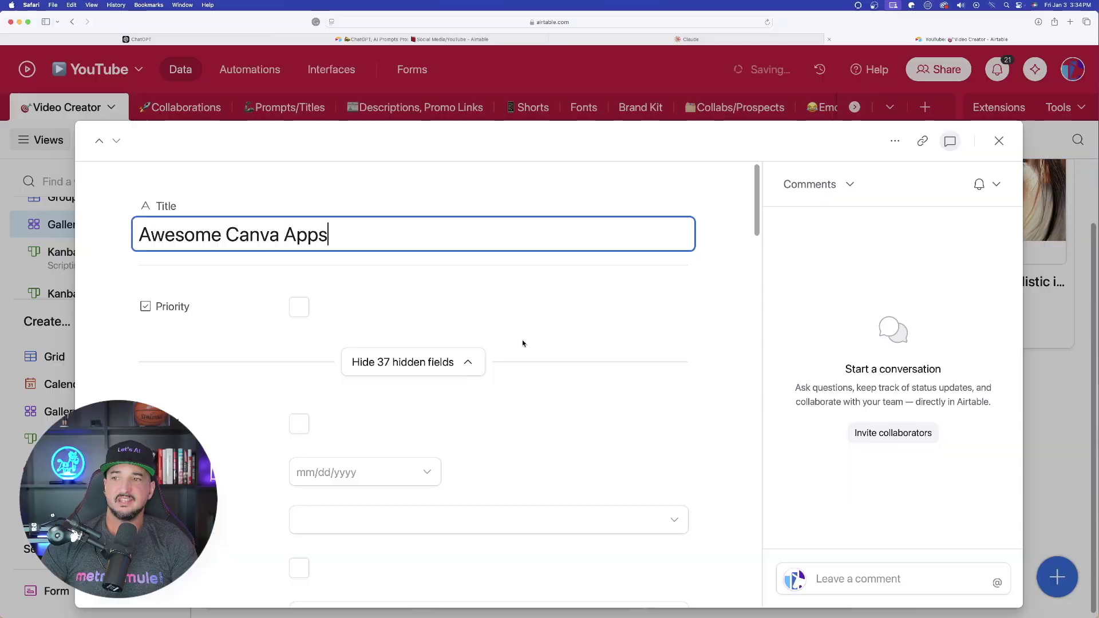
In the new "Awesome Canva Apps" record in Airtable, enter the three Canva titles as a checklist under YT Title Ideas
scroll(522, 341, down, 5)
scroll(518, 344, up, 5)
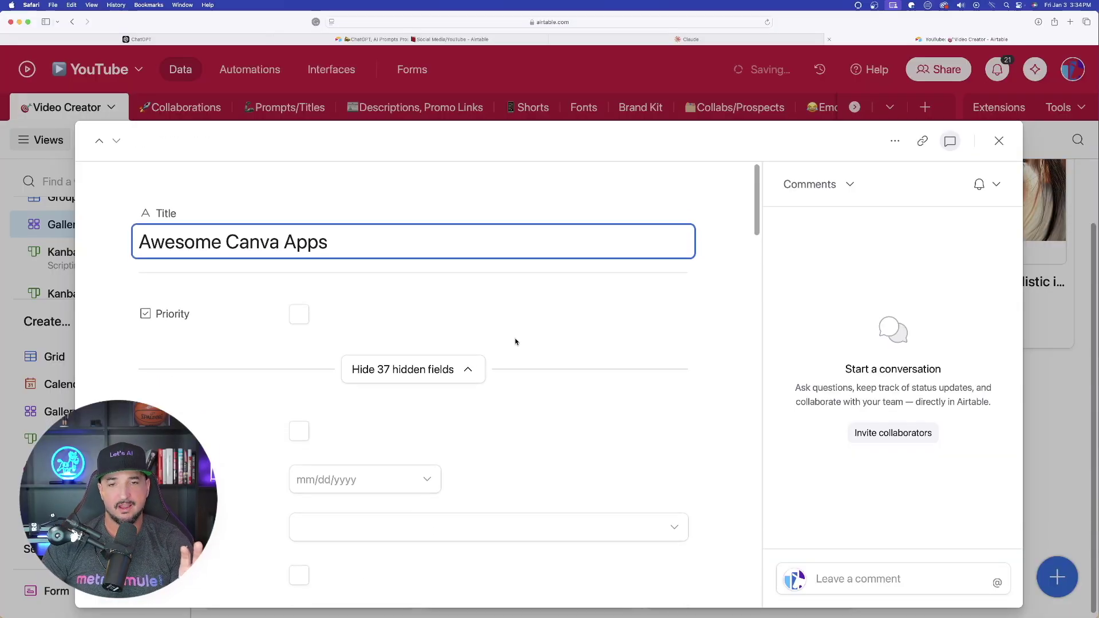
scroll(446, 351, down, 10)
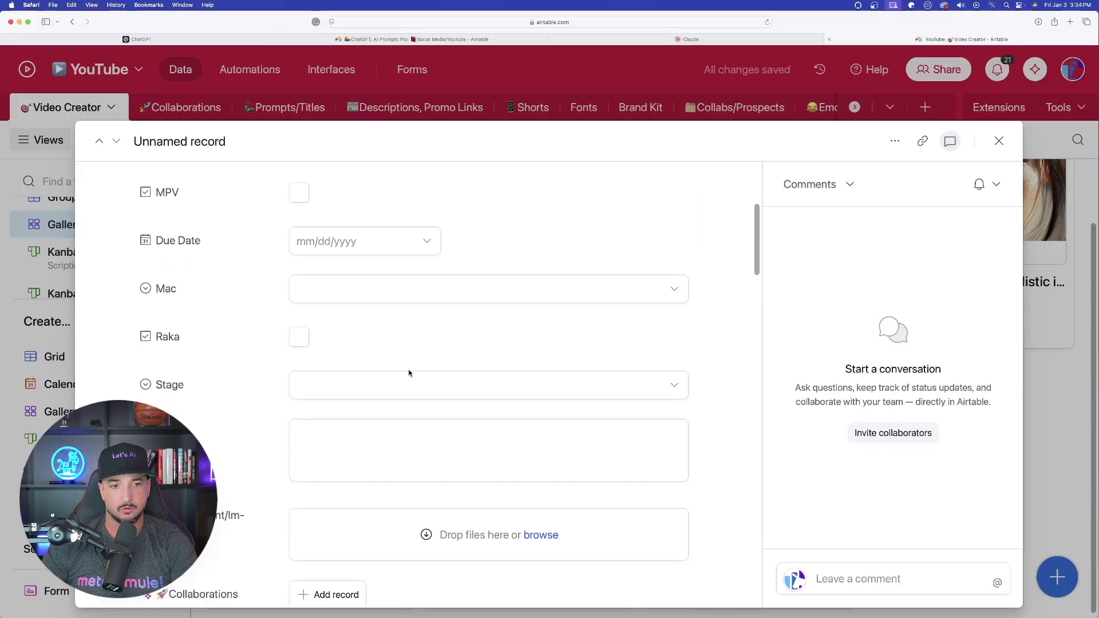
click(487, 313)
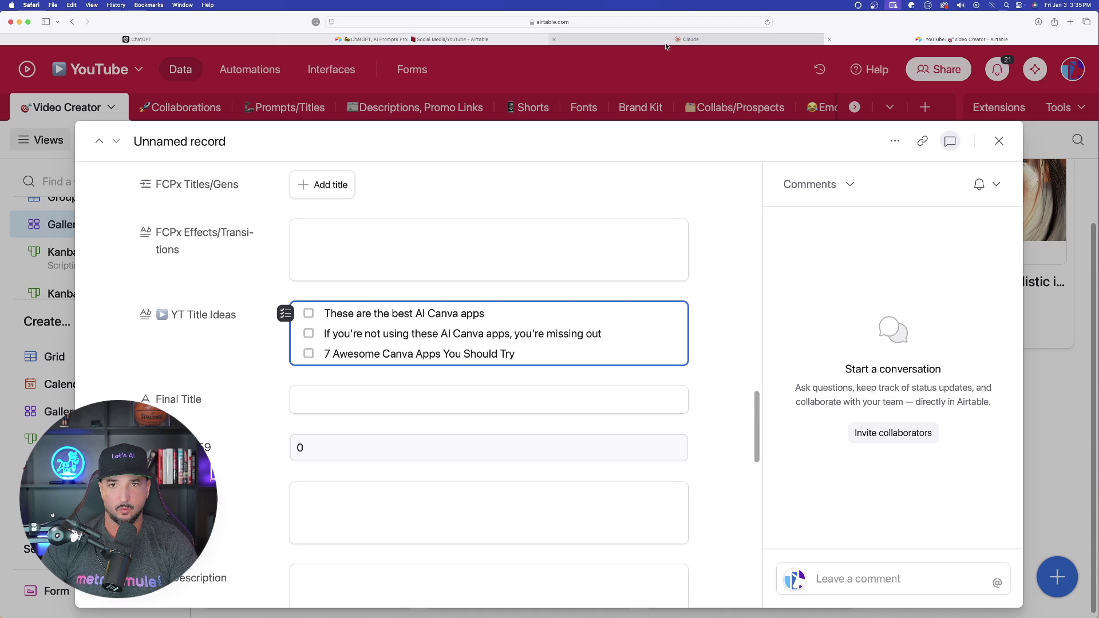
Check the title ratings in Claude and ChatGPT, and tick the second and third titles in Airtable's YT Title Ideas checklist
click(691, 39)
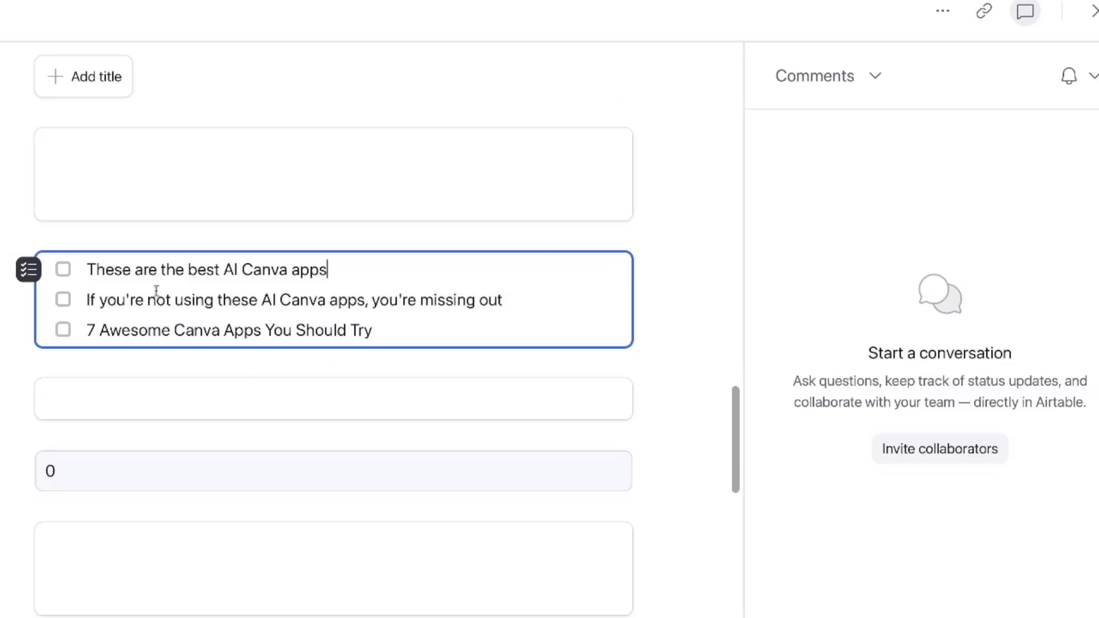
click(63, 298)
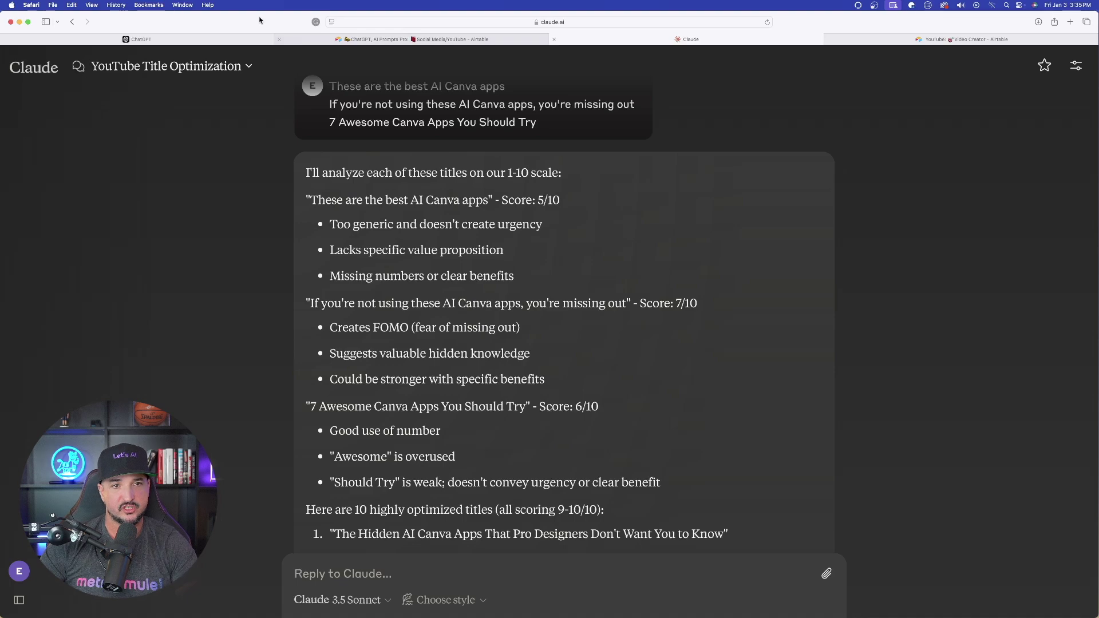
click(251, 39)
scroll(531, 261, up, 5)
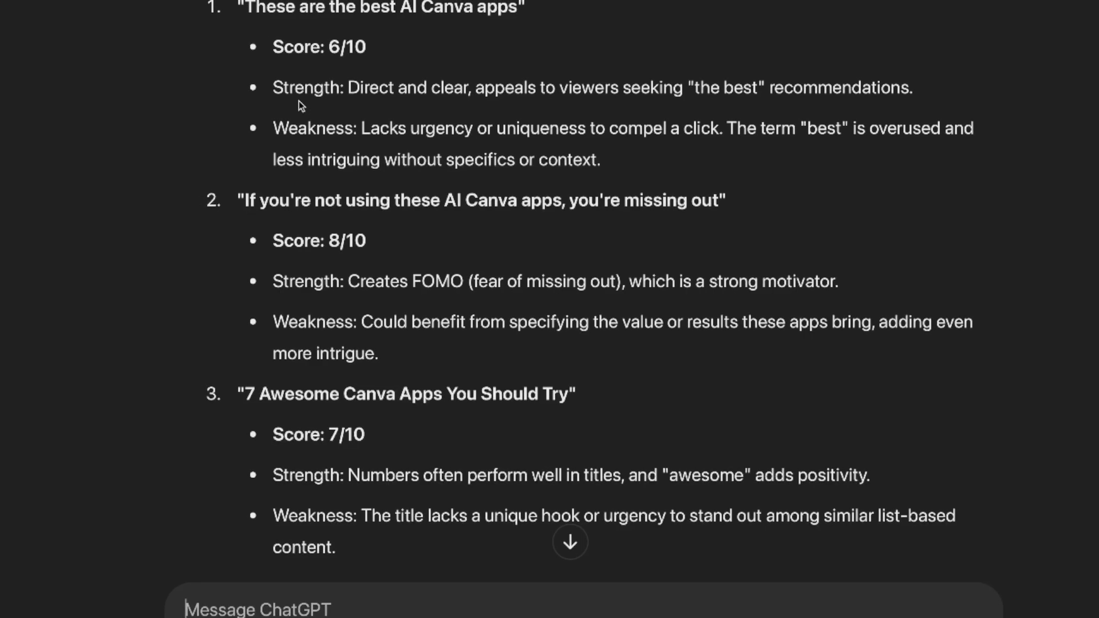
click(500, 295)
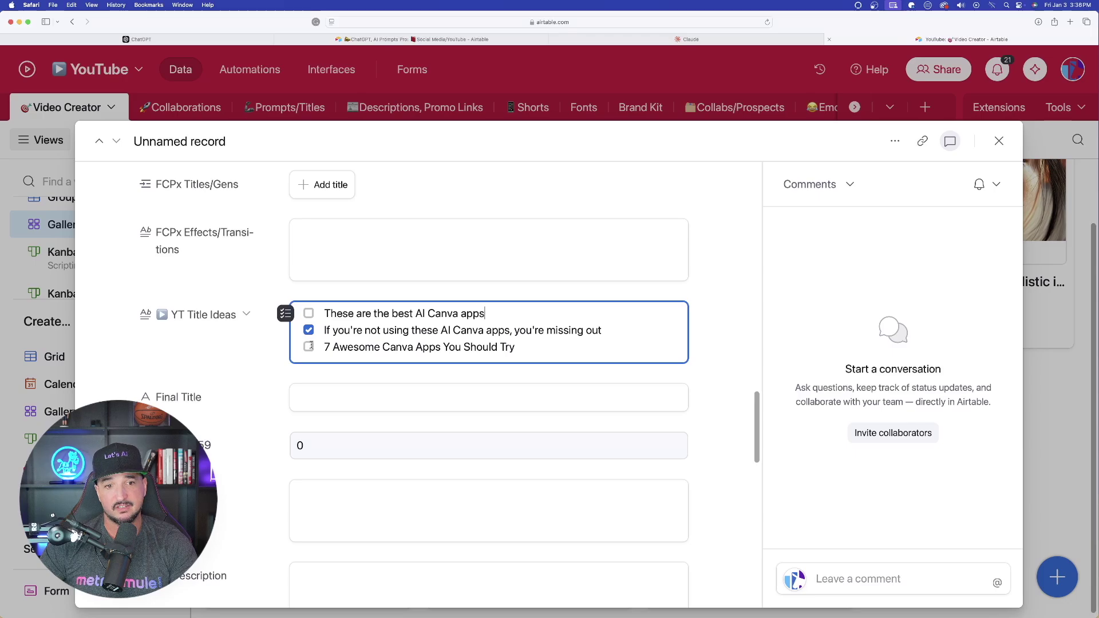
click(63, 319)
Delete the title "These are the best AI Canva apps" and its checkbox from YT Title Ideas
drag(326, 270, 74, 261)
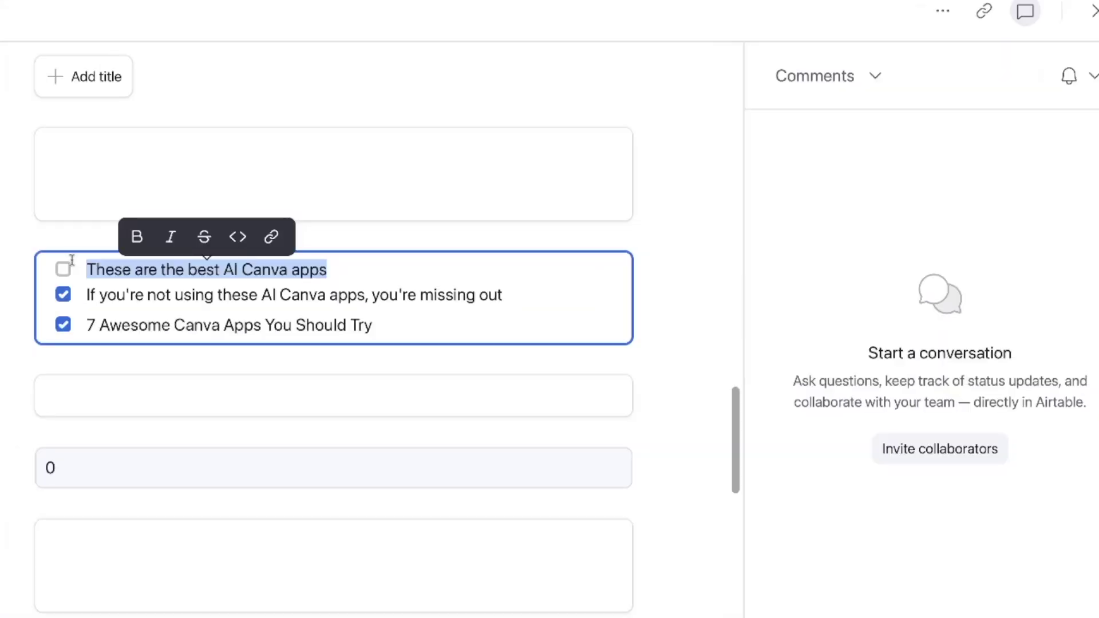
key(BackSpace)
key(BackSpace)
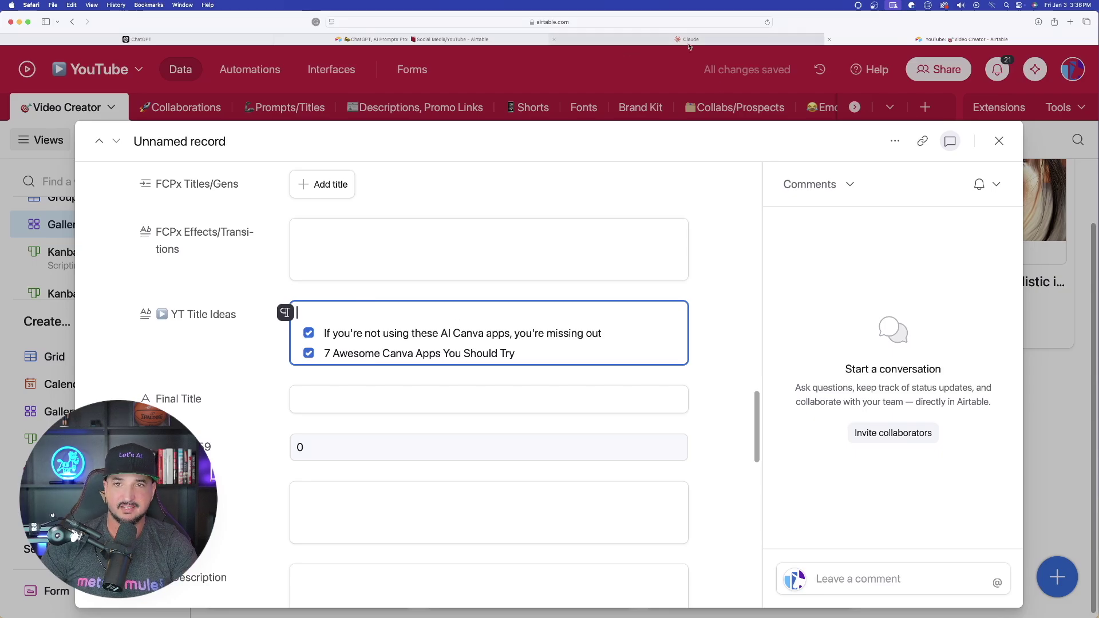
Examine the ten optimized alternative titles suggested in ChatGPT and in Claude
click(115, 39)
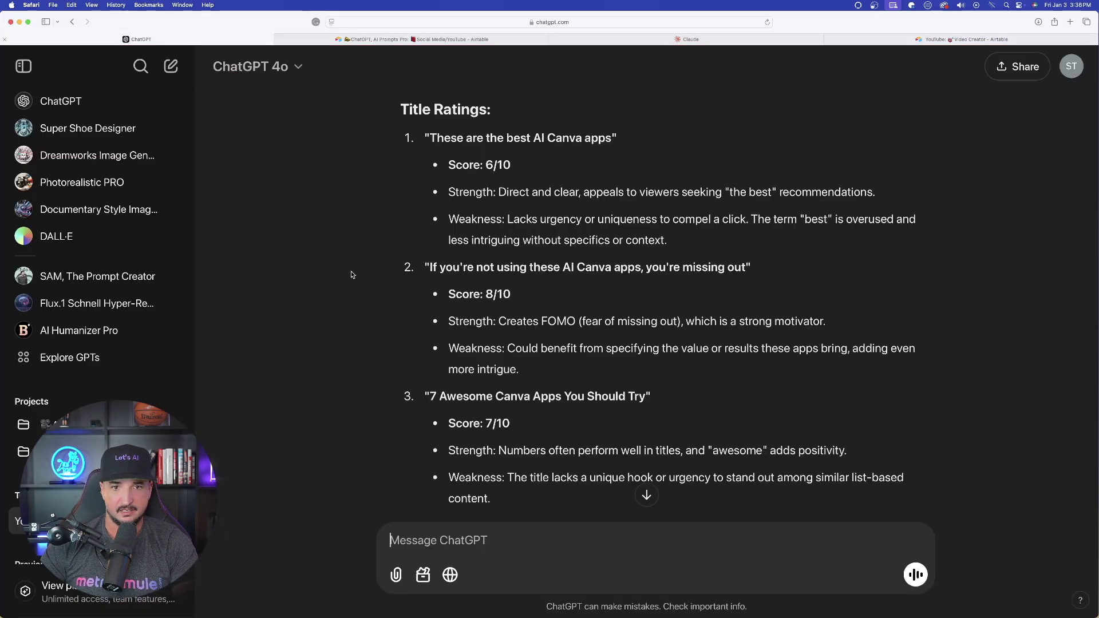
scroll(353, 301, down, 6)
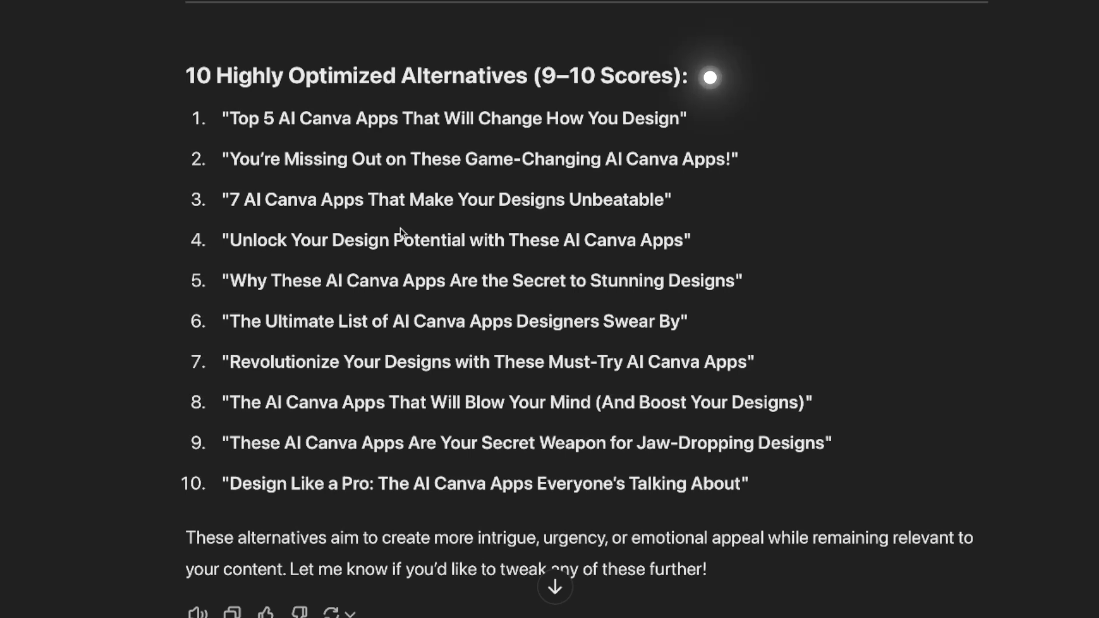
drag(233, 118, 799, 487)
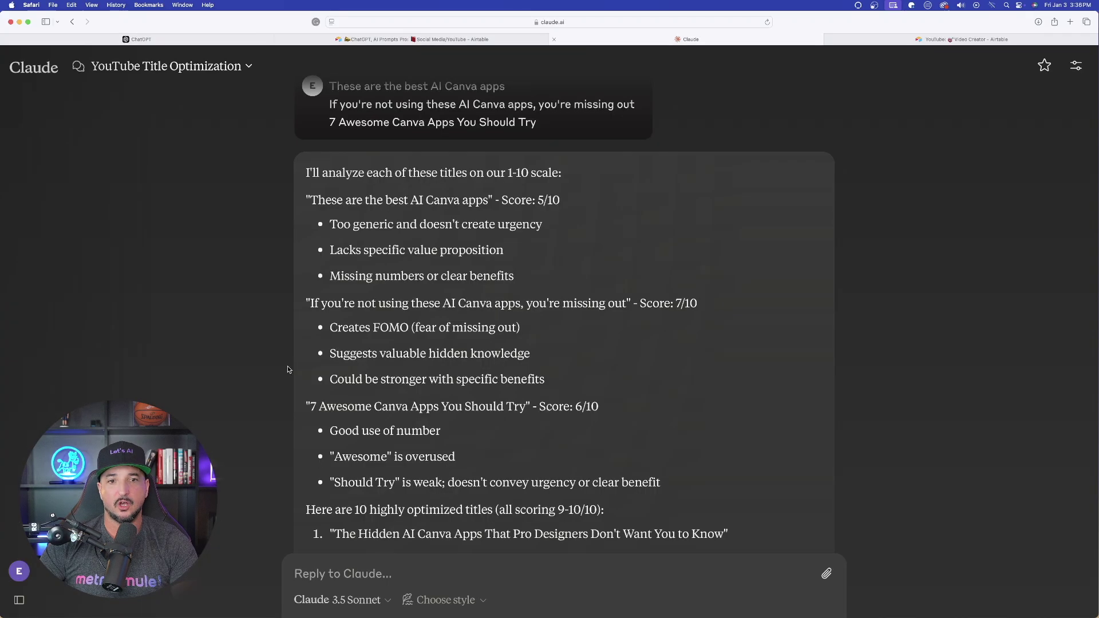
scroll(232, 305, down, 5)
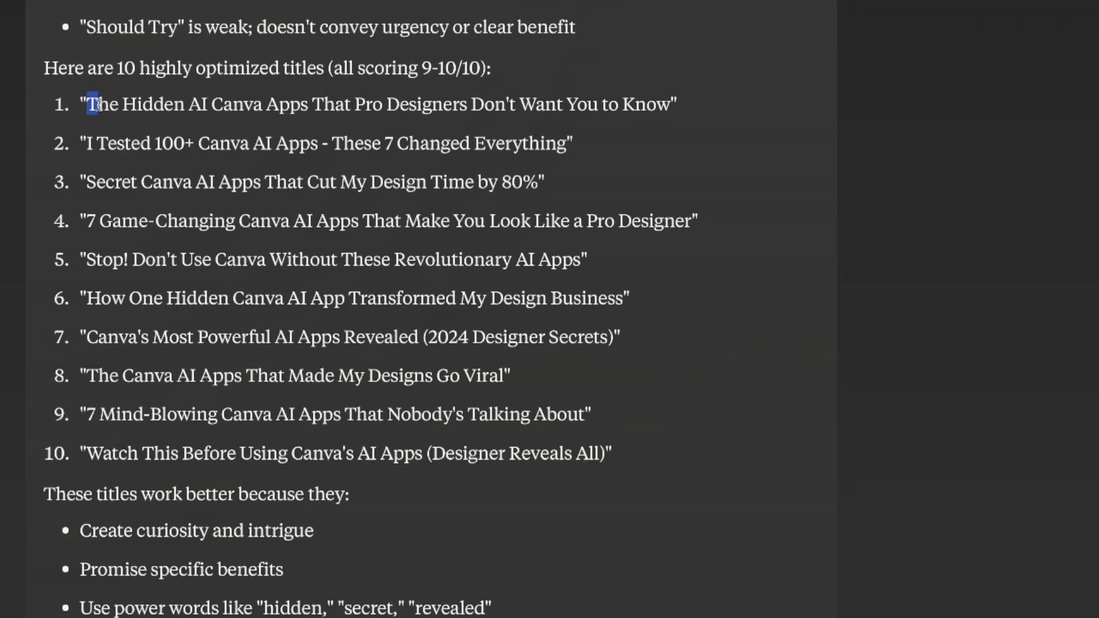
drag(337, 173, 685, 401)
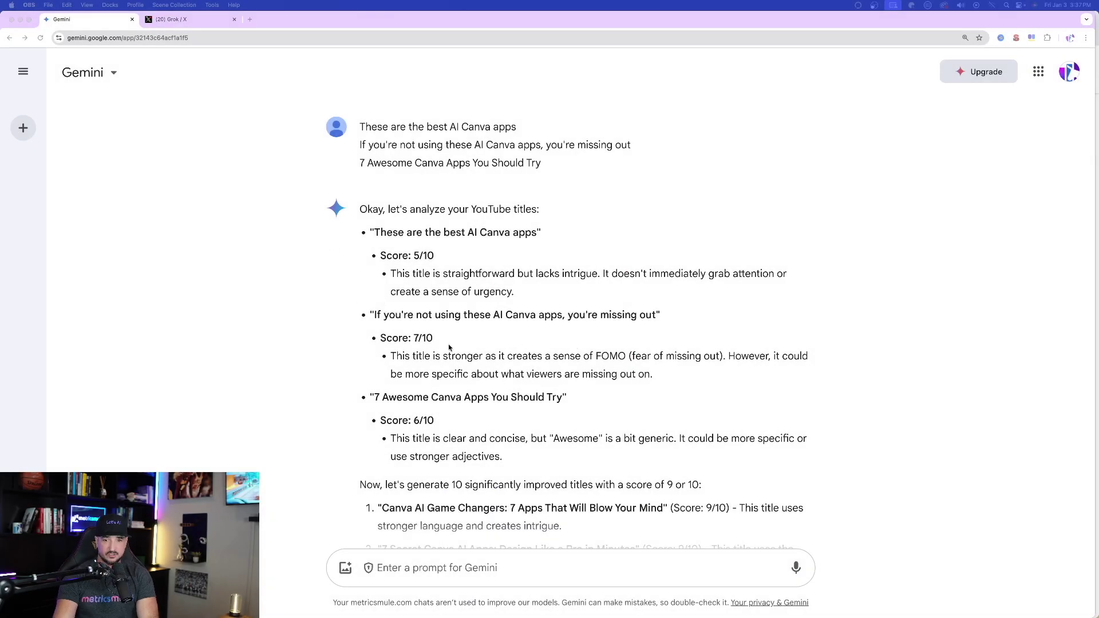
Switch to Gemini and examine its scores for the three submitted titles and its ten improved suggestions
scroll(421, 289, down, 5)
scroll(356, 262, up, 5)
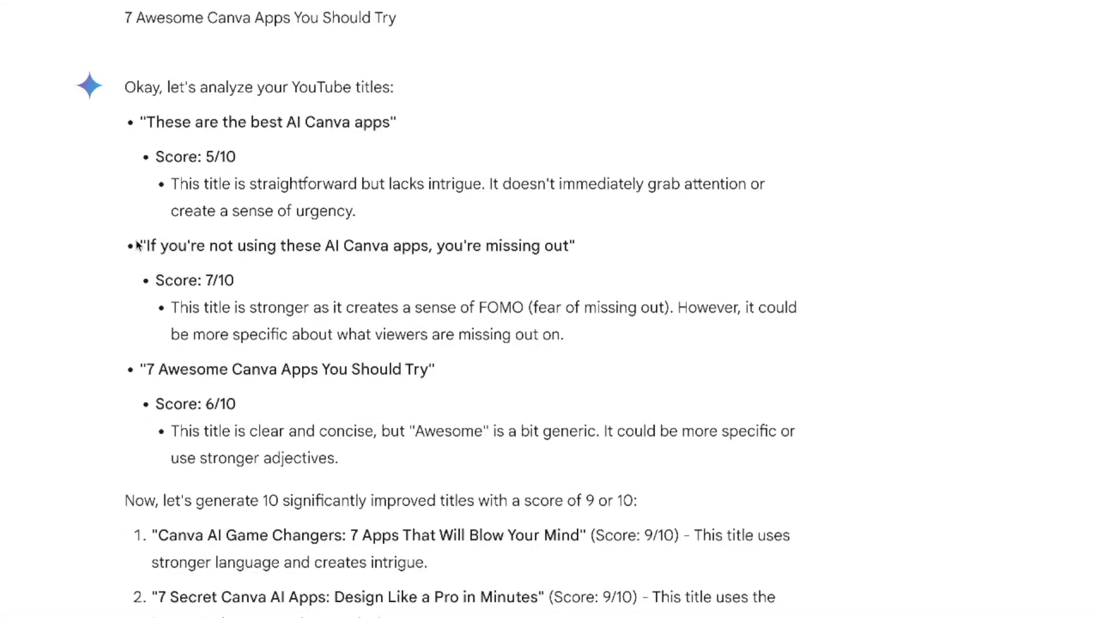
drag(575, 246, 146, 244)
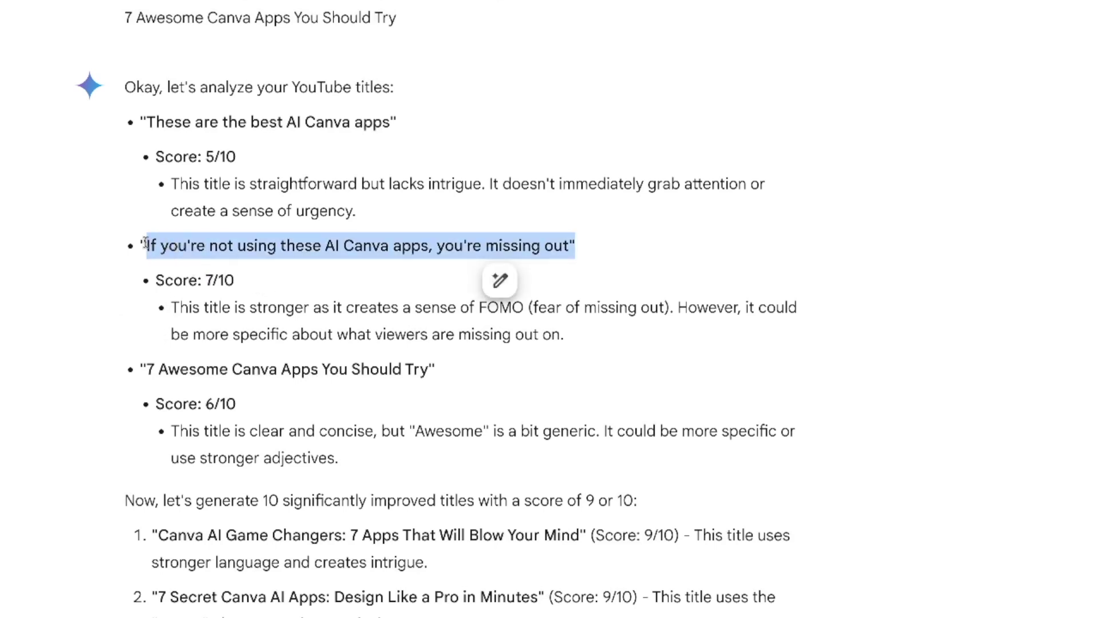
scroll(78, 230, down, 7)
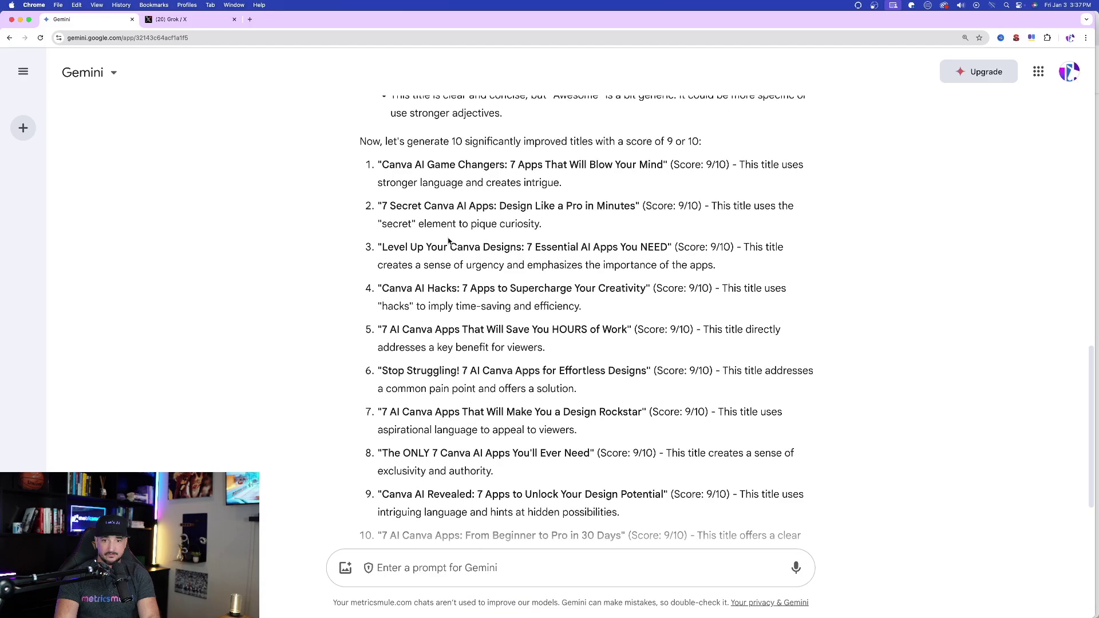
scroll(251, 275, down, 1)
Switch to Grok and examine its analysis of the three submitted titles and its new title suggestions
key(ctrl+Tab)
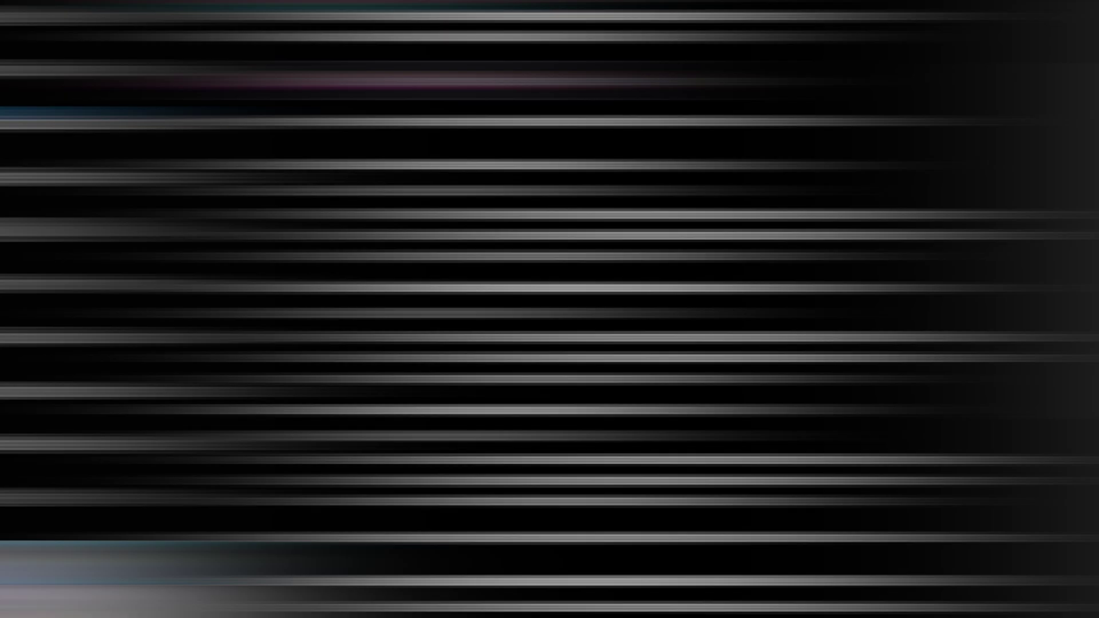
drag(472, 306, 710, 380)
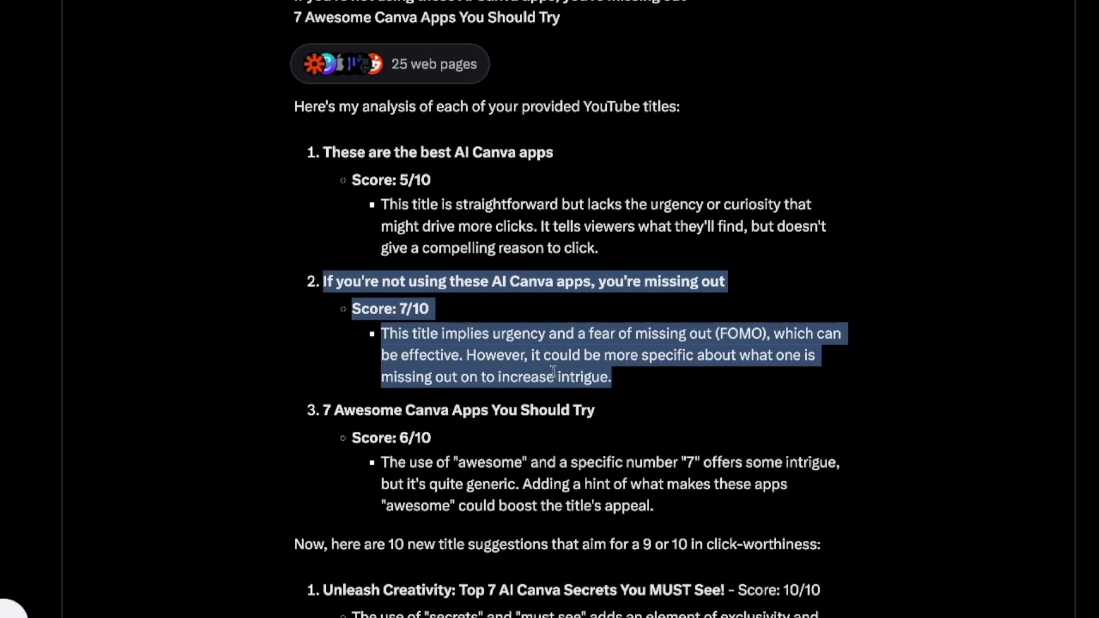
scroll(219, 288, down, 8)
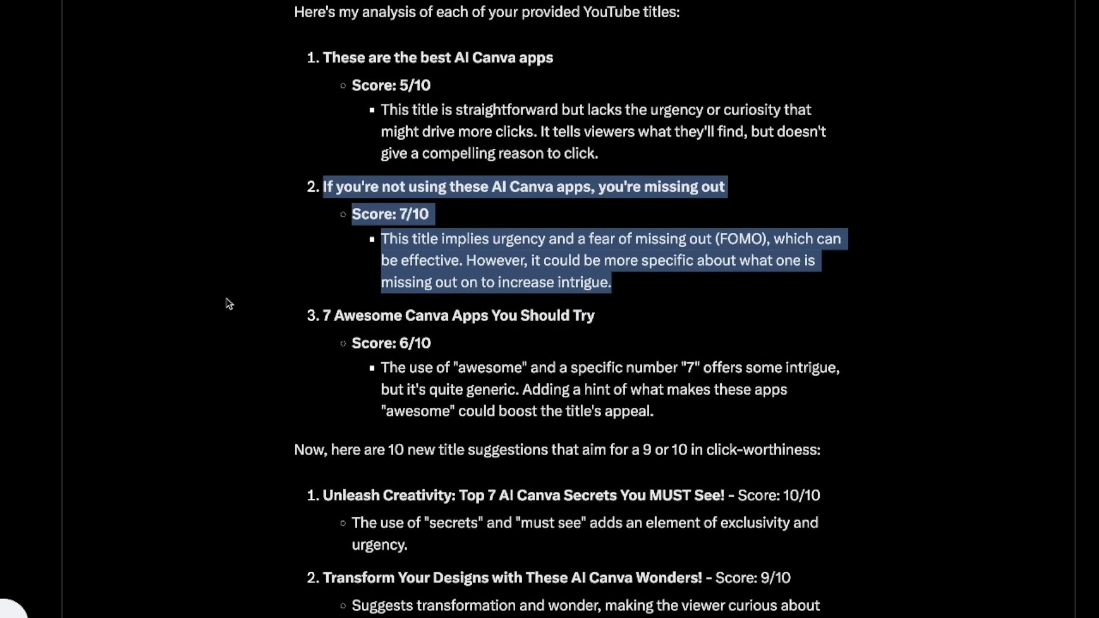
drag(322, 132, 337, 386)
scroll(167, 213, down, 4)
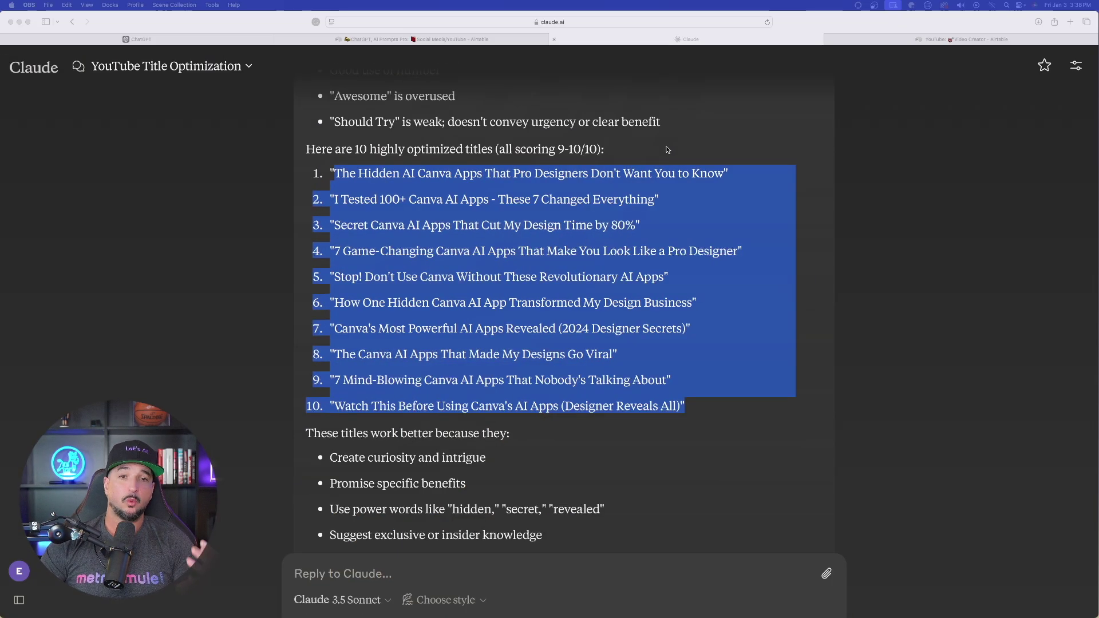
Copy ChatGPT's first, third and fifth alternative titles into Airtable's YT Title Ideas field as unchecked checklist items
click(296, 197)
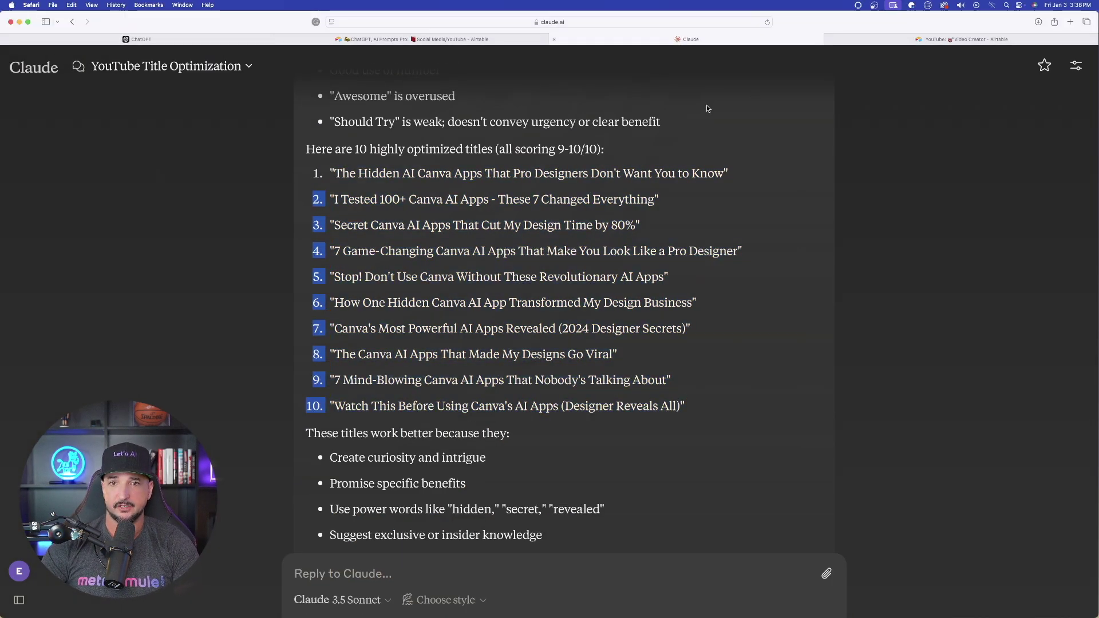
scroll(706, 108, up, 1)
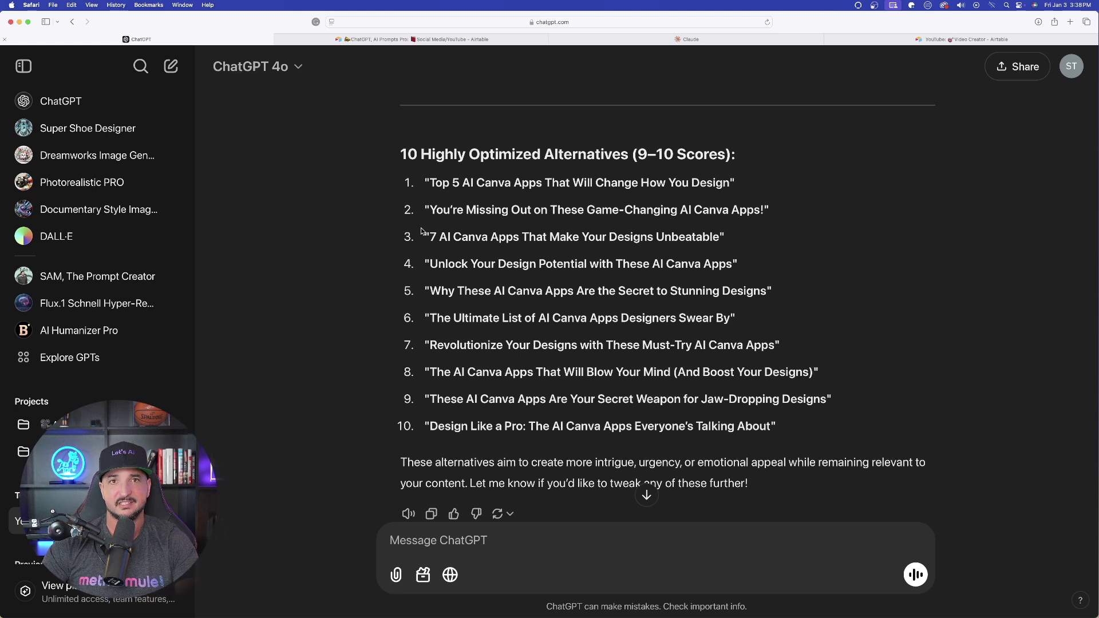
drag(430, 183, 744, 183)
click(426, 291)
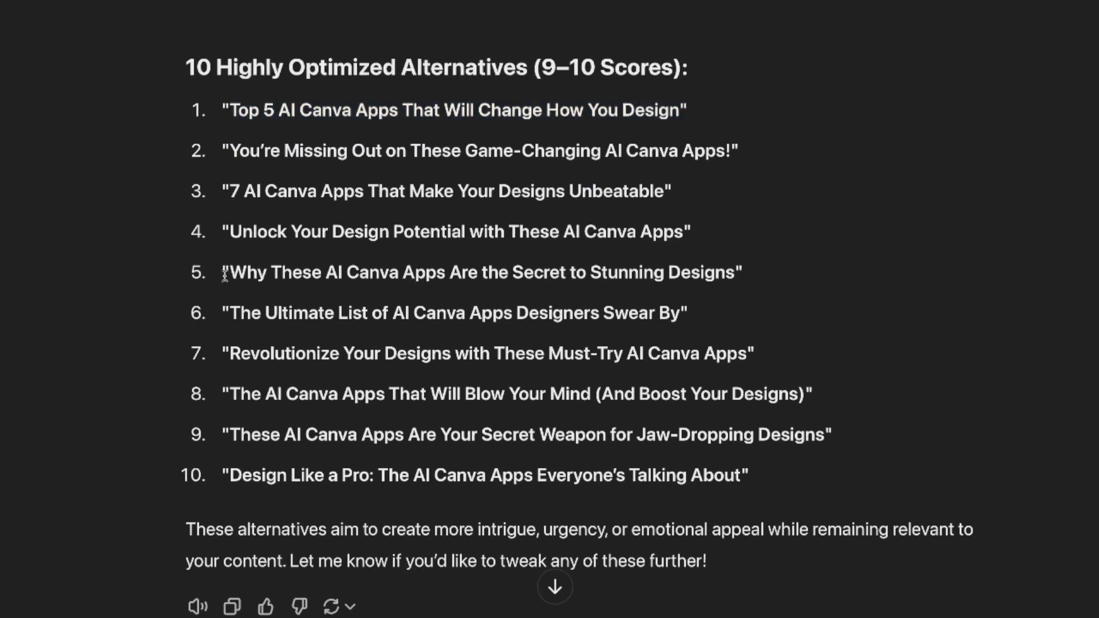
drag(226, 272, 757, 276)
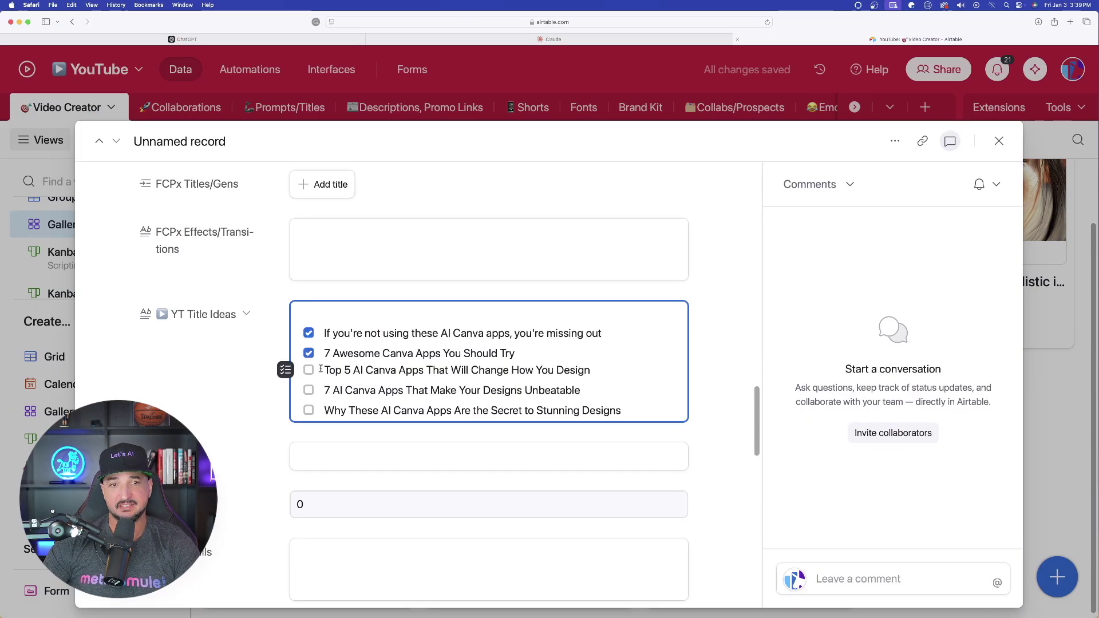
drag(321, 369, 602, 413)
click(611, 392)
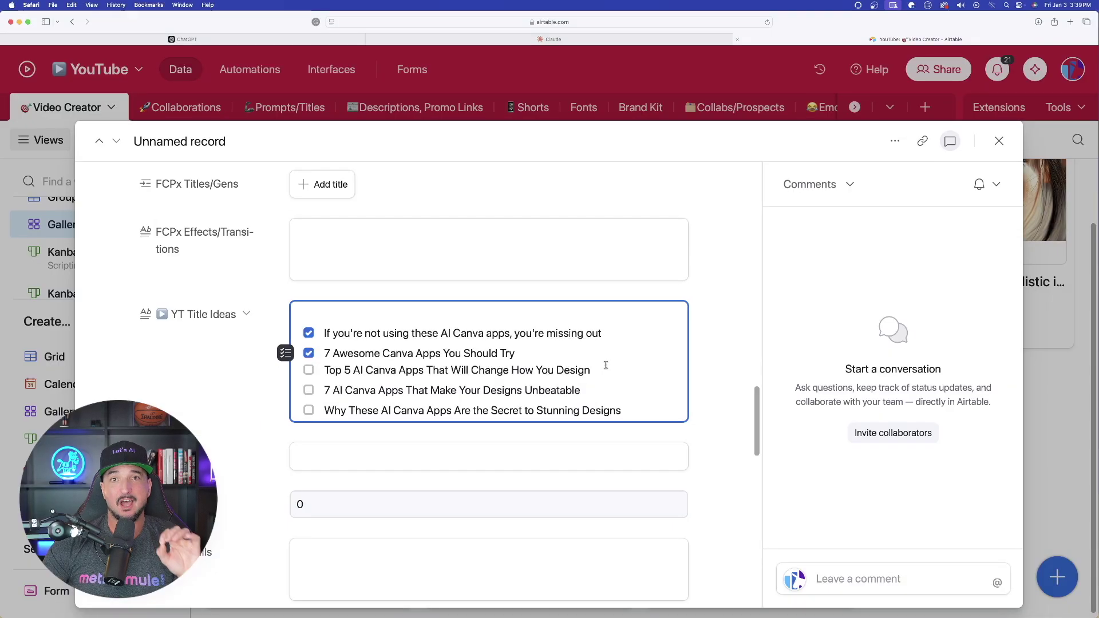
Add Claude's "7 Game-Changing Canva AI Apps" and "Stop! Don't Use Canva" titles to the Airtable checklist, removing the closing quotation mark from the former
click(499, 40)
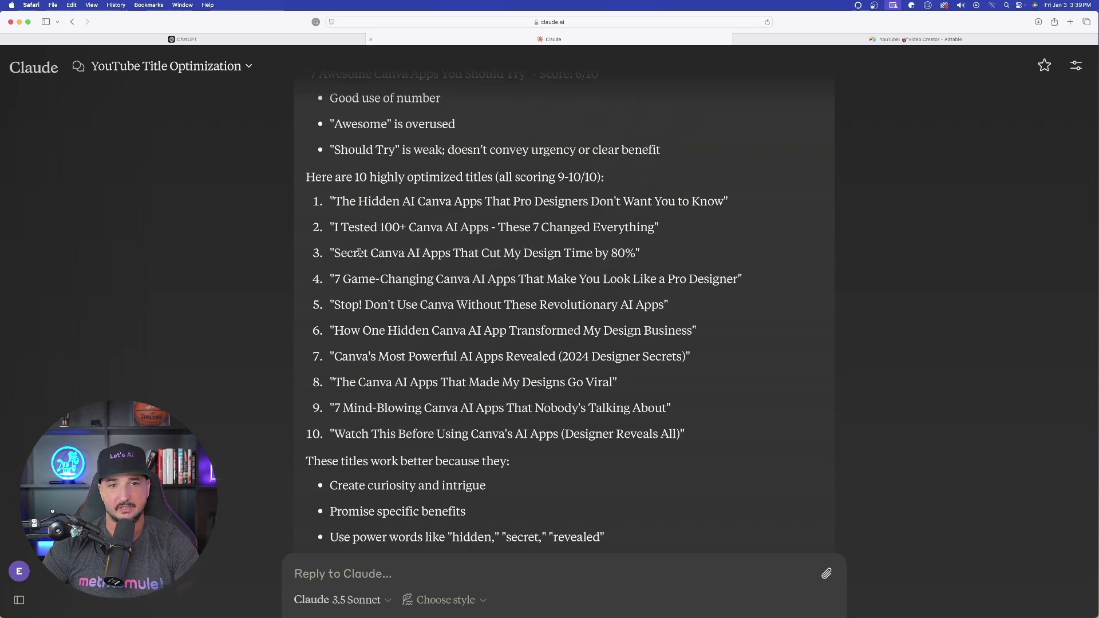
drag(335, 279, 741, 280)
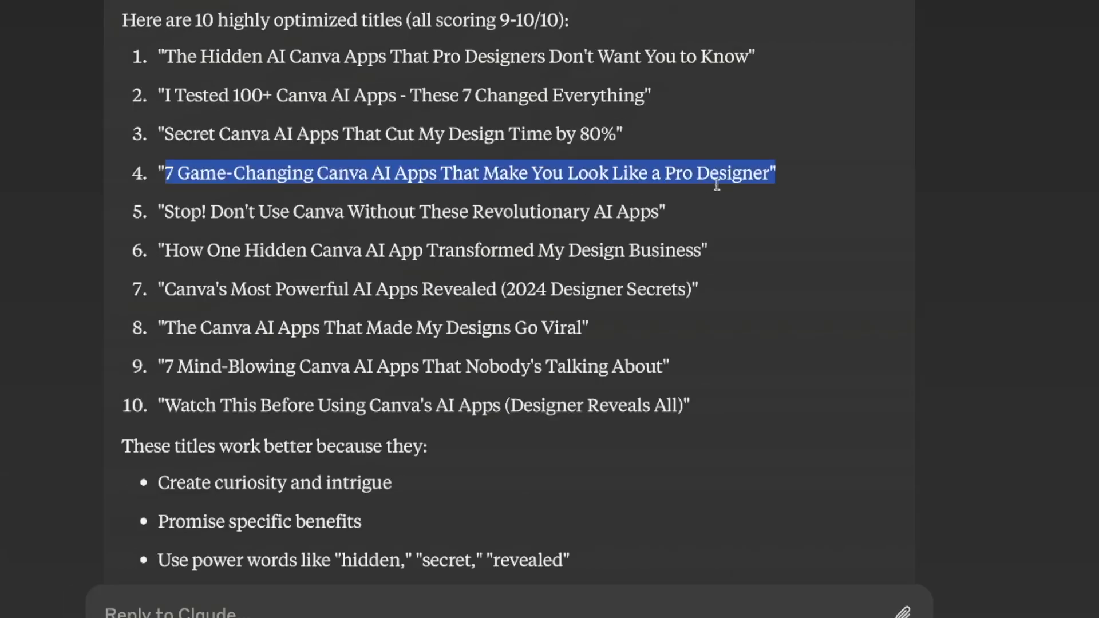
click(163, 212)
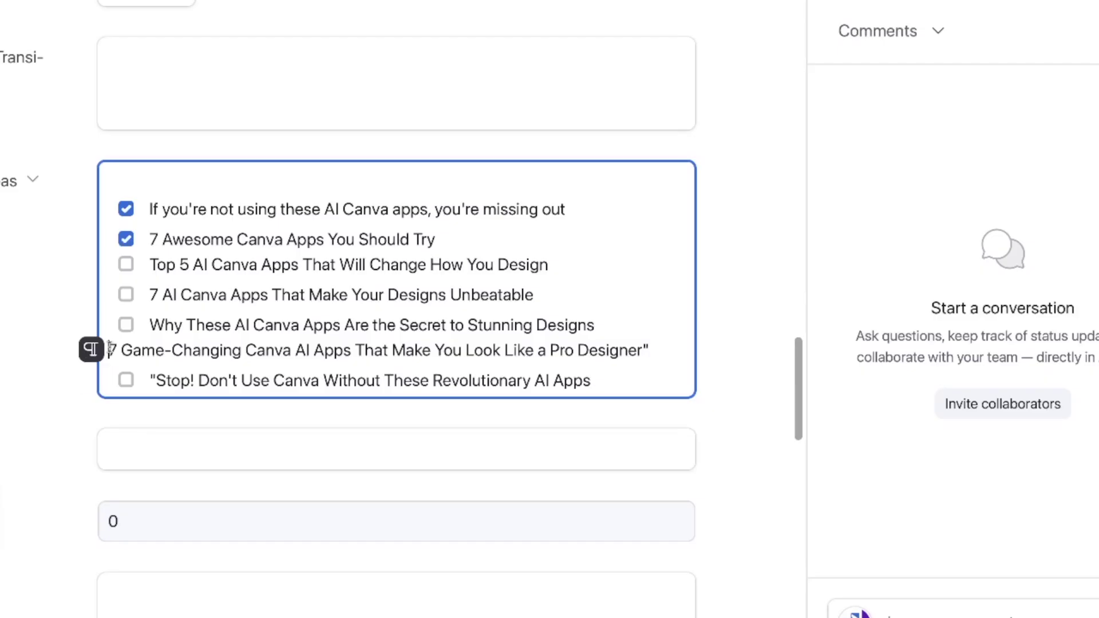
click(91, 351)
click(85, 382)
key(BackSpace)
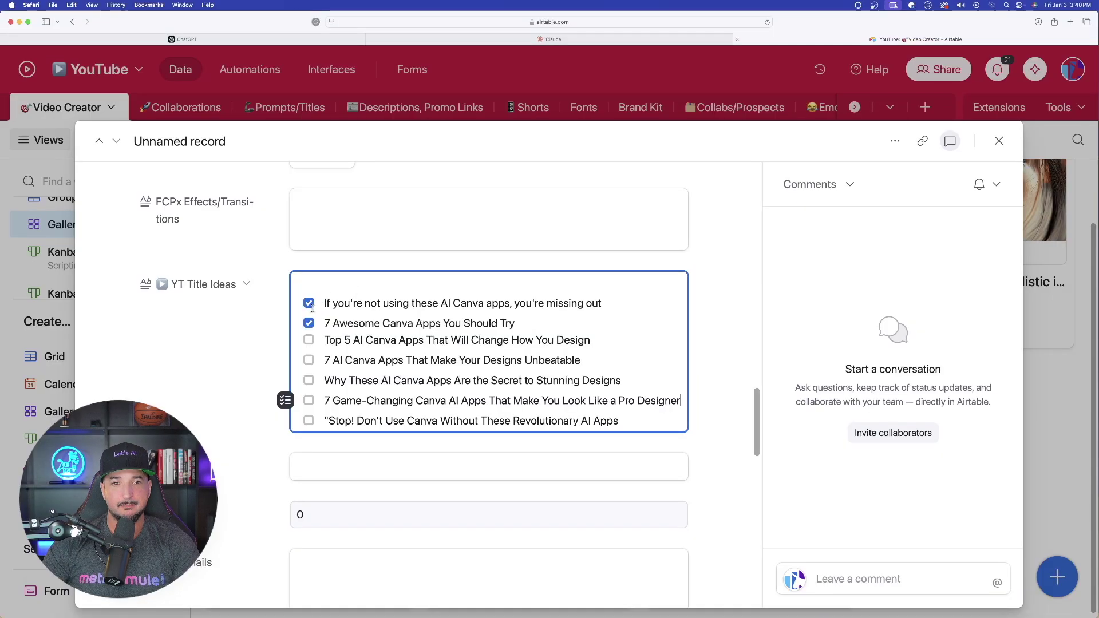
Untick the two checked titles in YT Title Ideas and copy all seven titles in the list
click(308, 303)
click(309, 322)
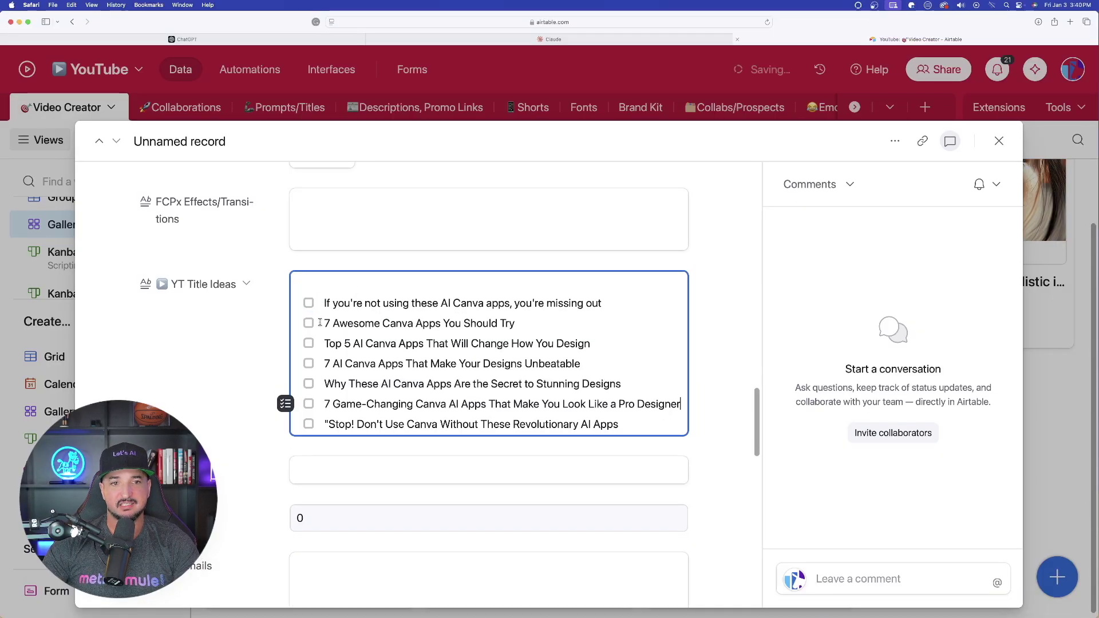
drag(324, 303, 634, 425)
key(ctrl+c)
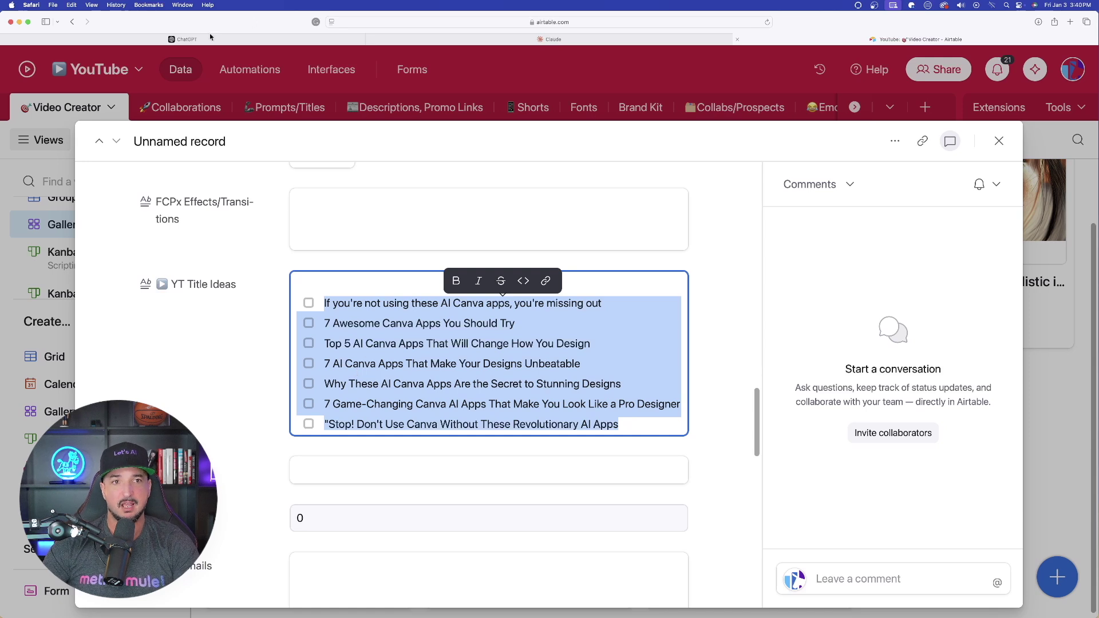
In the ChatGPT conversation, submit "how about these?" followed by the seven copied titles, and review the sent message
key(ctrl+Tab)
scroll(611, 507, down, 3)
click(499, 535)
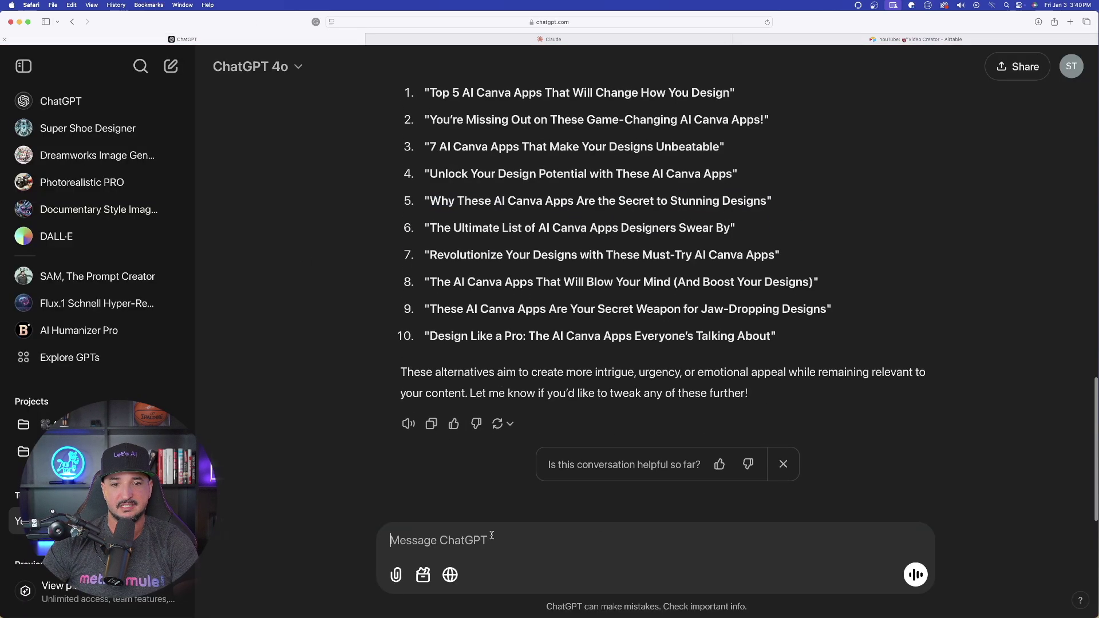
text(how about these)
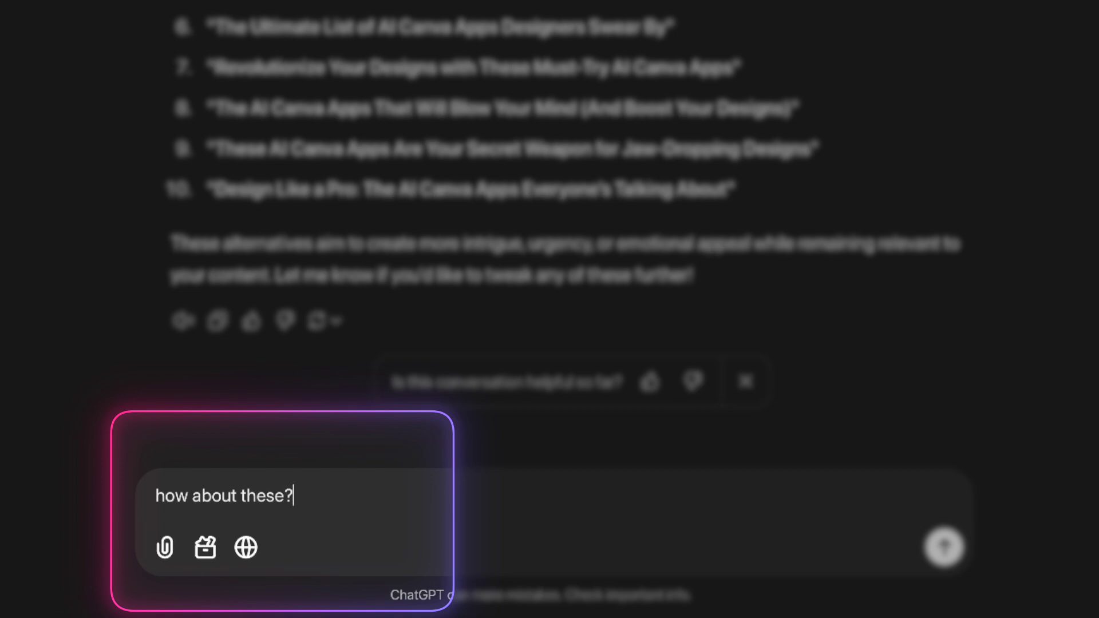
text(?)
key(shift+Return)
key(ctrl+v)
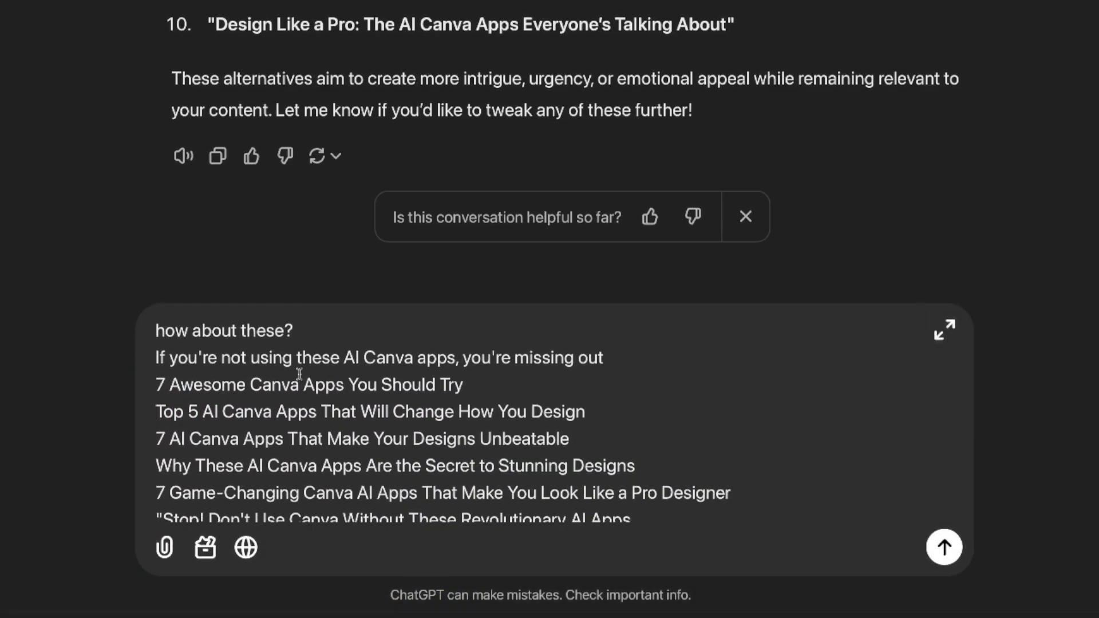
scroll(214, 353, down, 1)
key(ctrl+a)
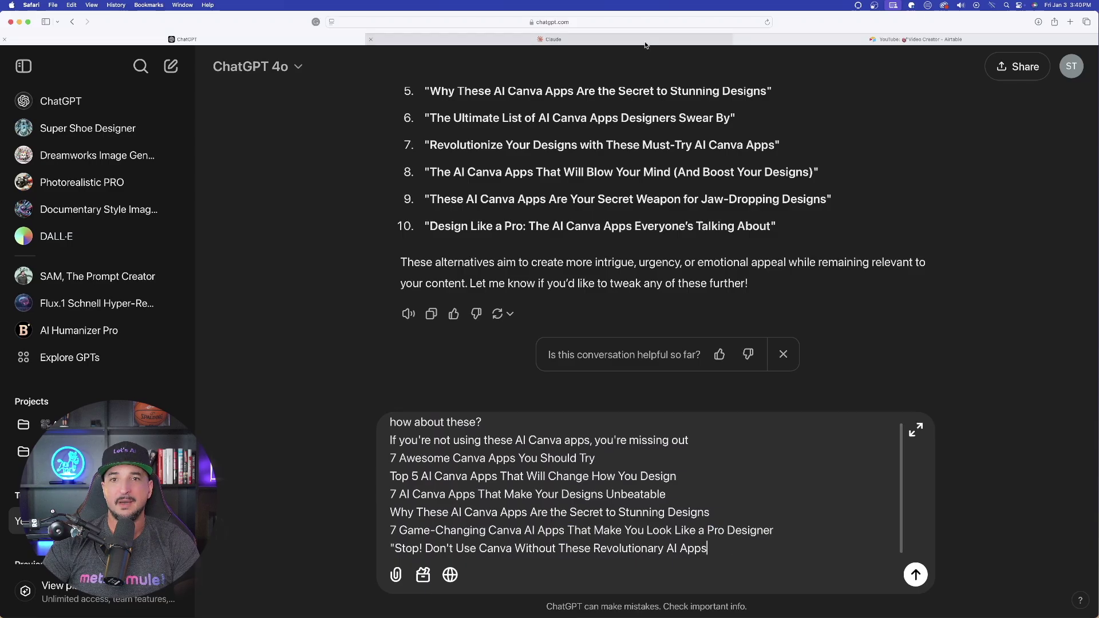
click(620, 44)
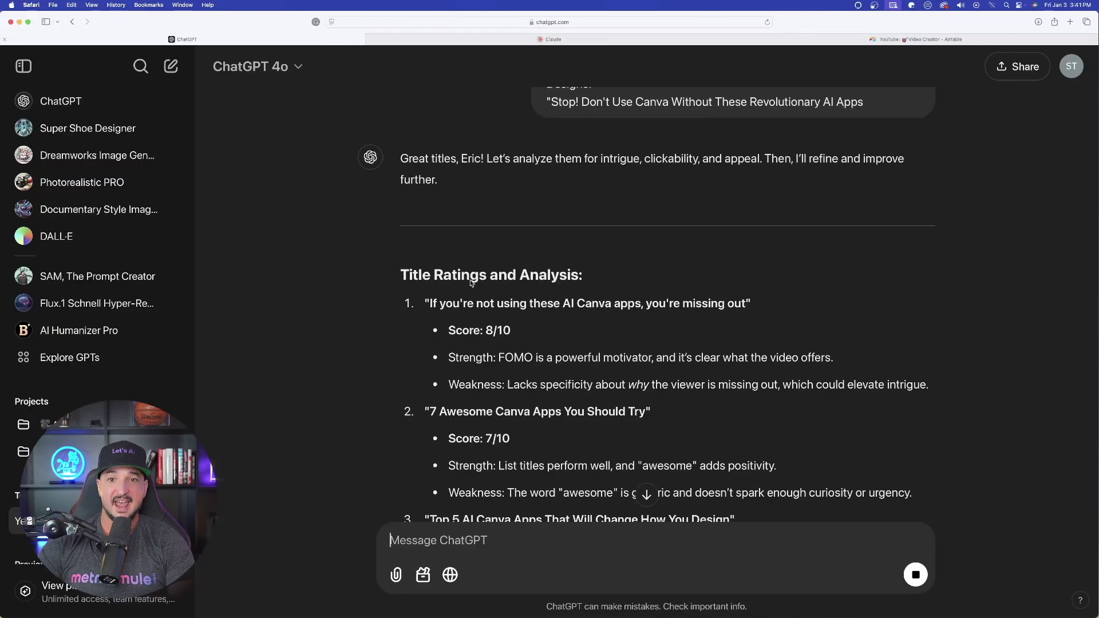
scroll(470, 282, up, 10)
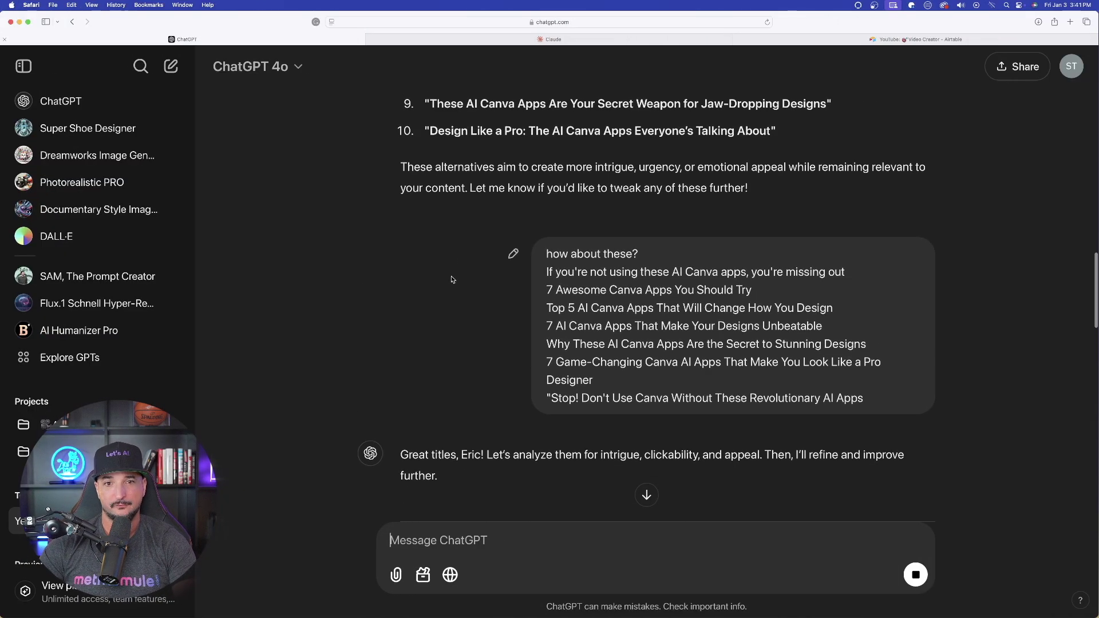
Check the ratings in ChatGPT and Claude, and delete "7 Awesome Canva Apps You Should Try" from Airtable's YT Title Ideas checklist
scroll(452, 279, up, 10)
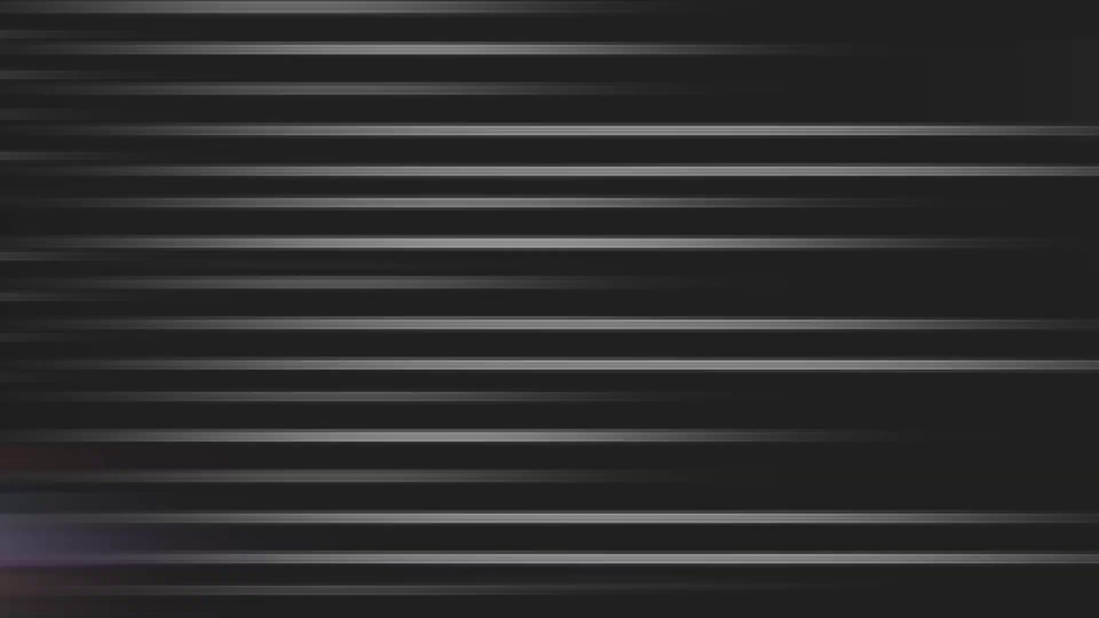
scroll(423, 274, up, 1)
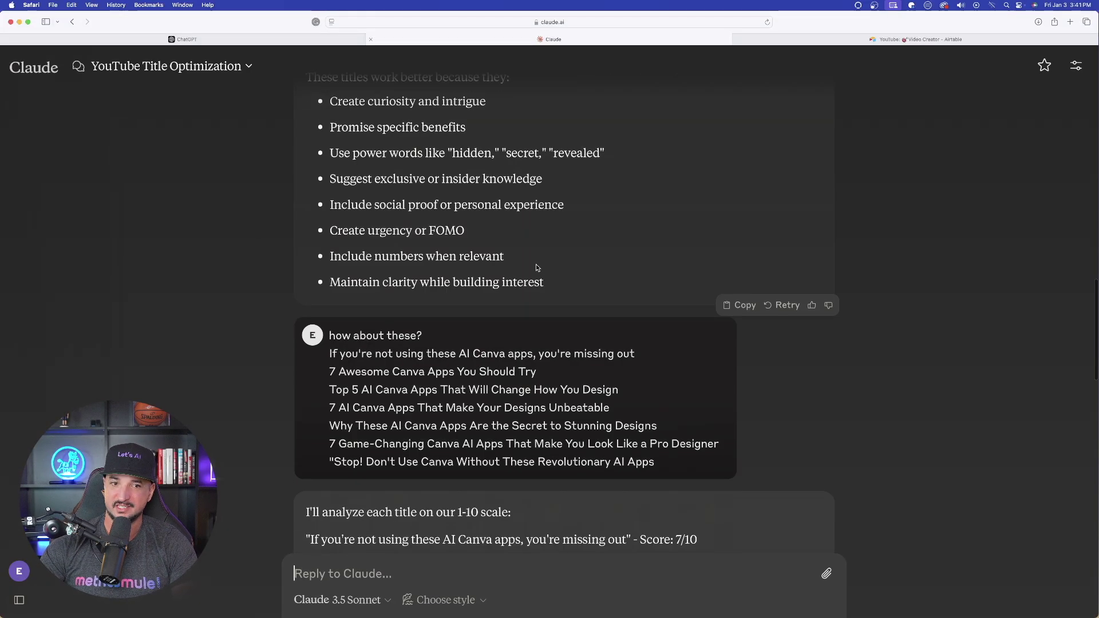
drag(330, 207, 510, 298)
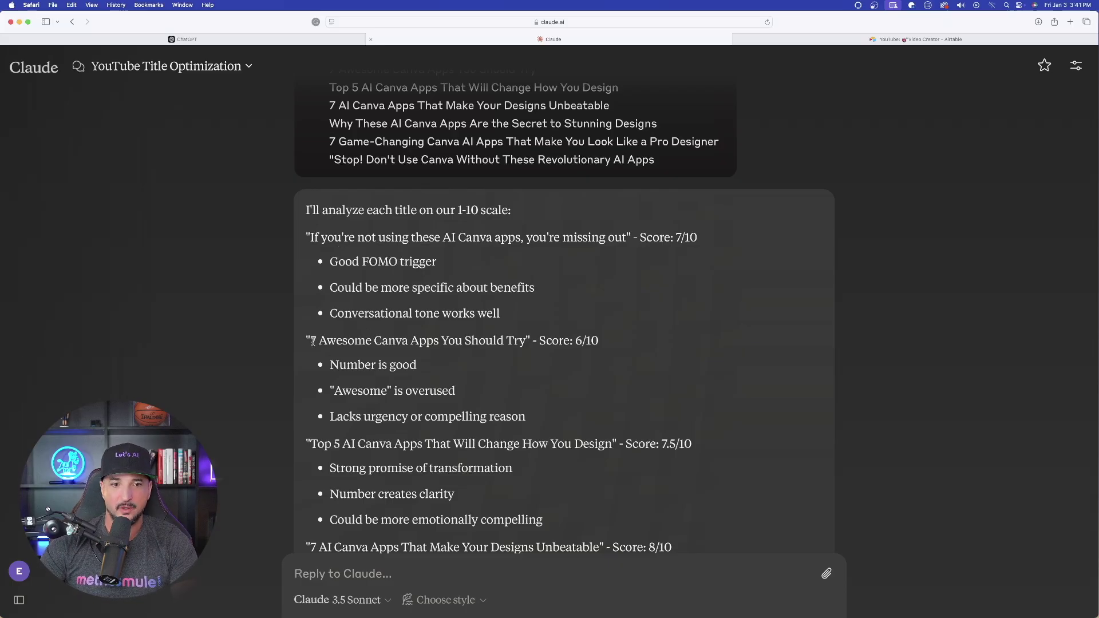
drag(312, 342, 534, 342)
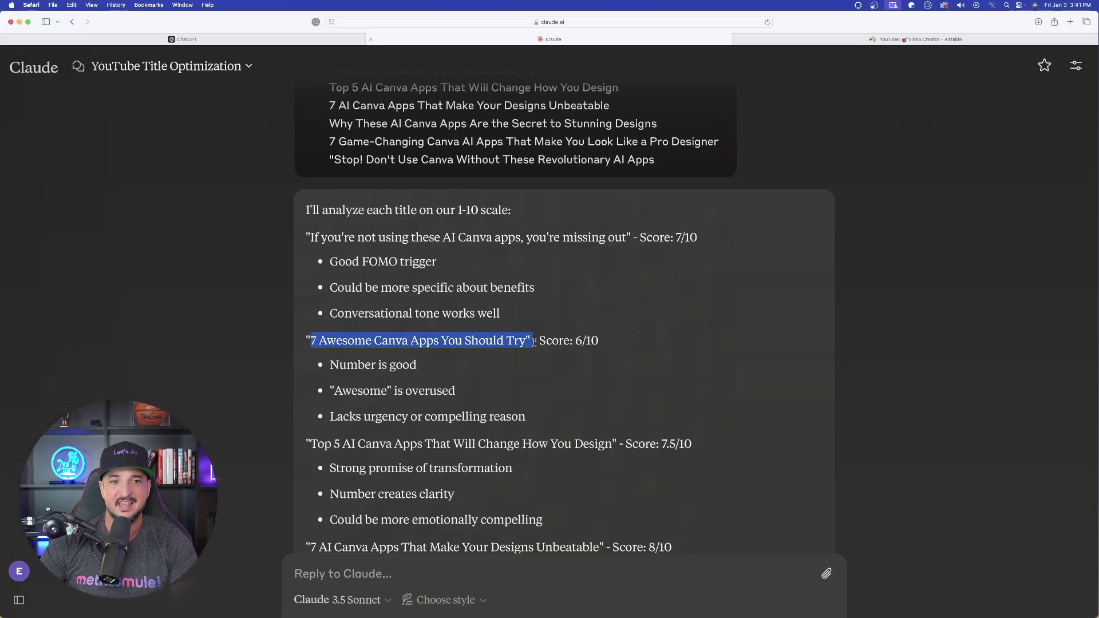
click(852, 39)
click(442, 333)
drag(538, 325, 323, 324)
key(BackSpace)
key(BackSpace)
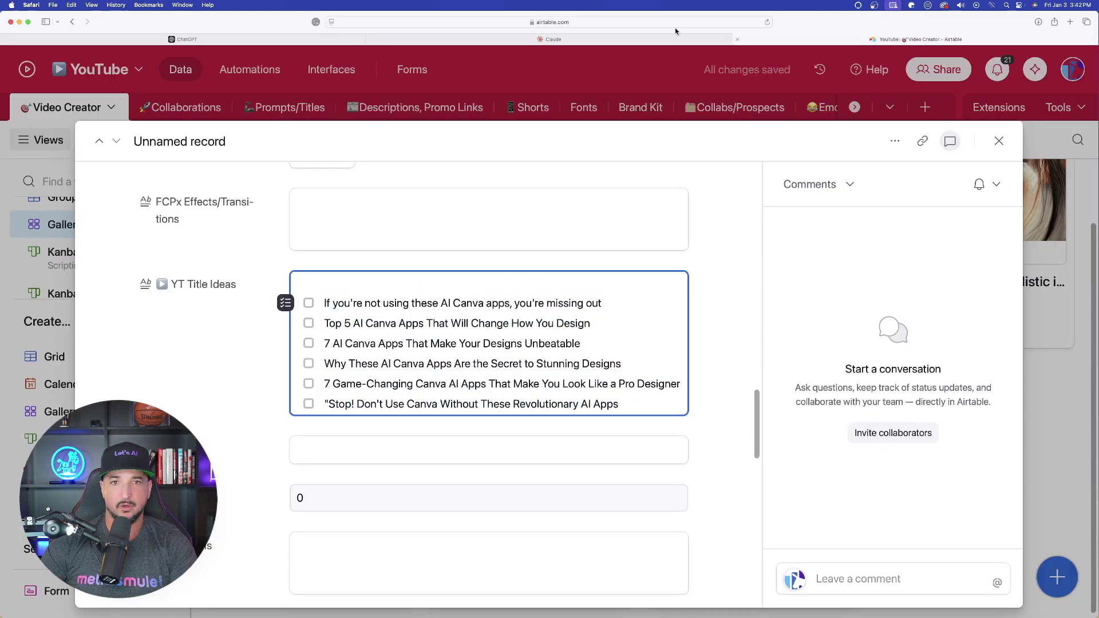
Tick the "Unbeatable", "Game-Changing" and "Stop!" titles in Airtable and append Claude's scores of 8, 8.5 and 8, each followed by a comma
click(553, 39)
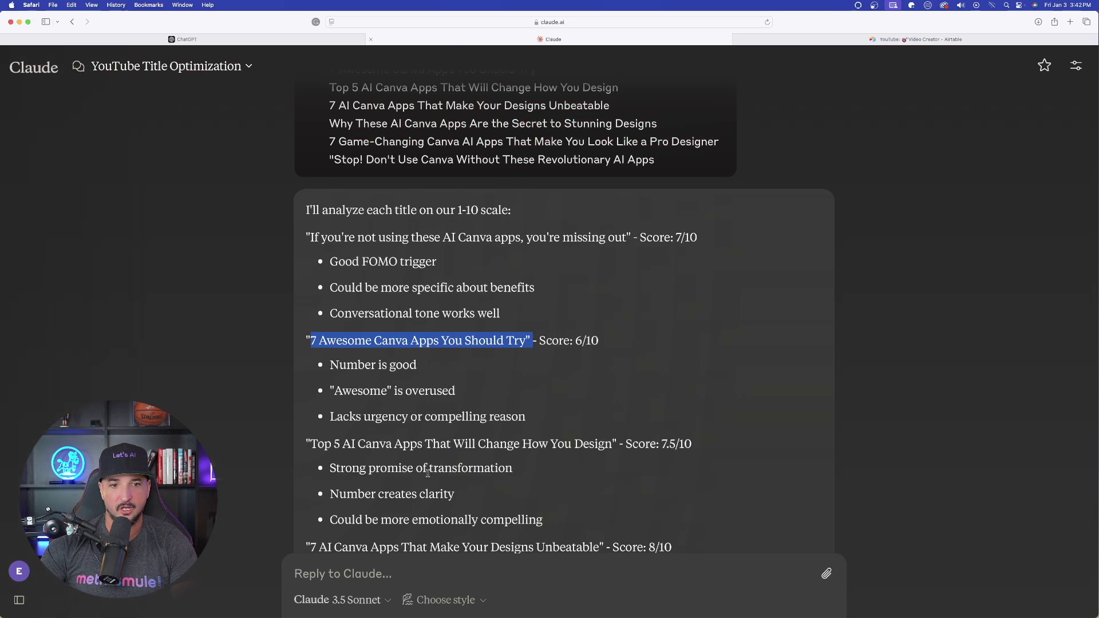
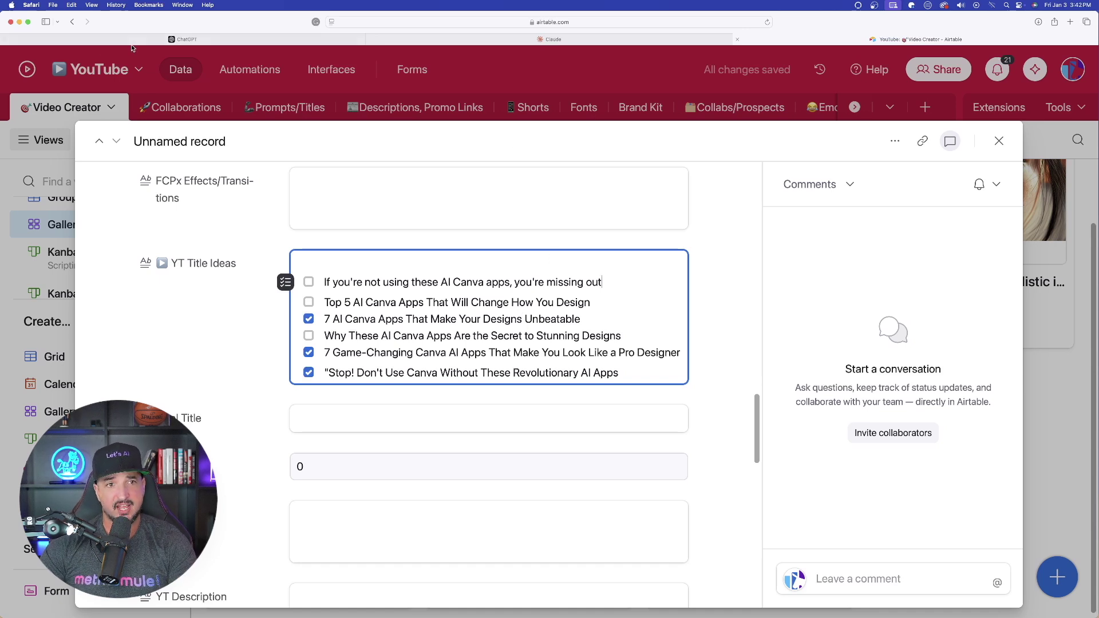
click(625, 372)
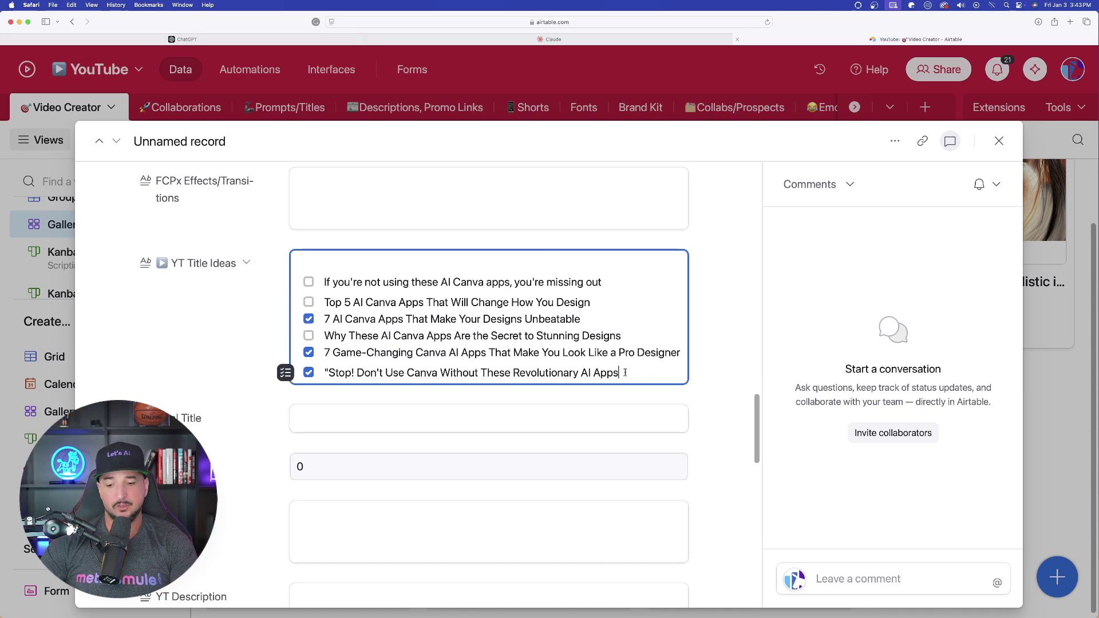
text(,)
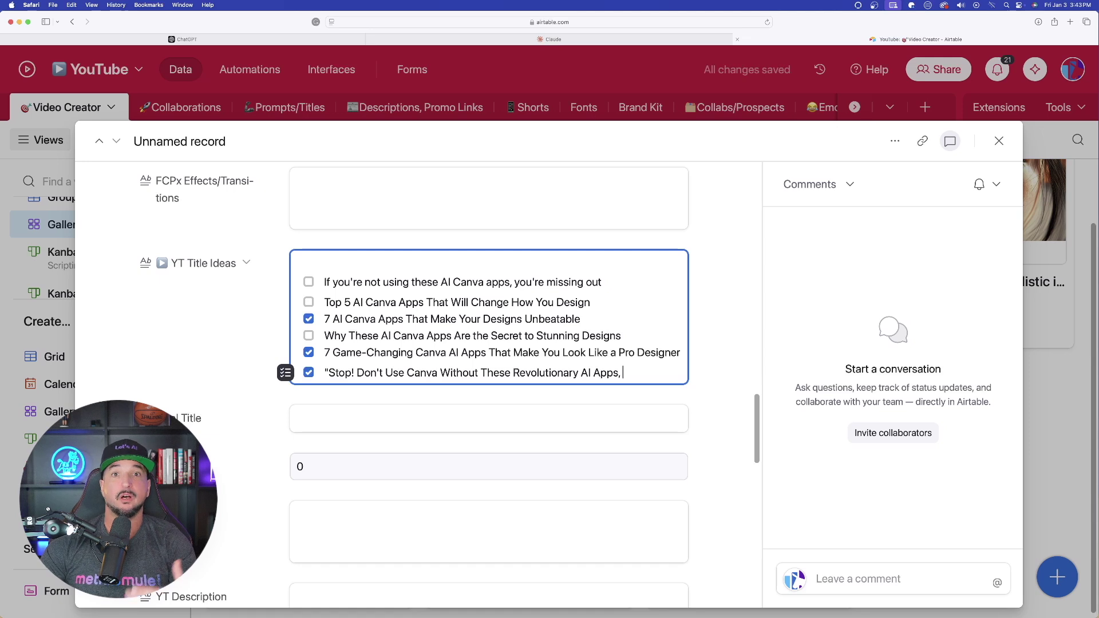
click(553, 39)
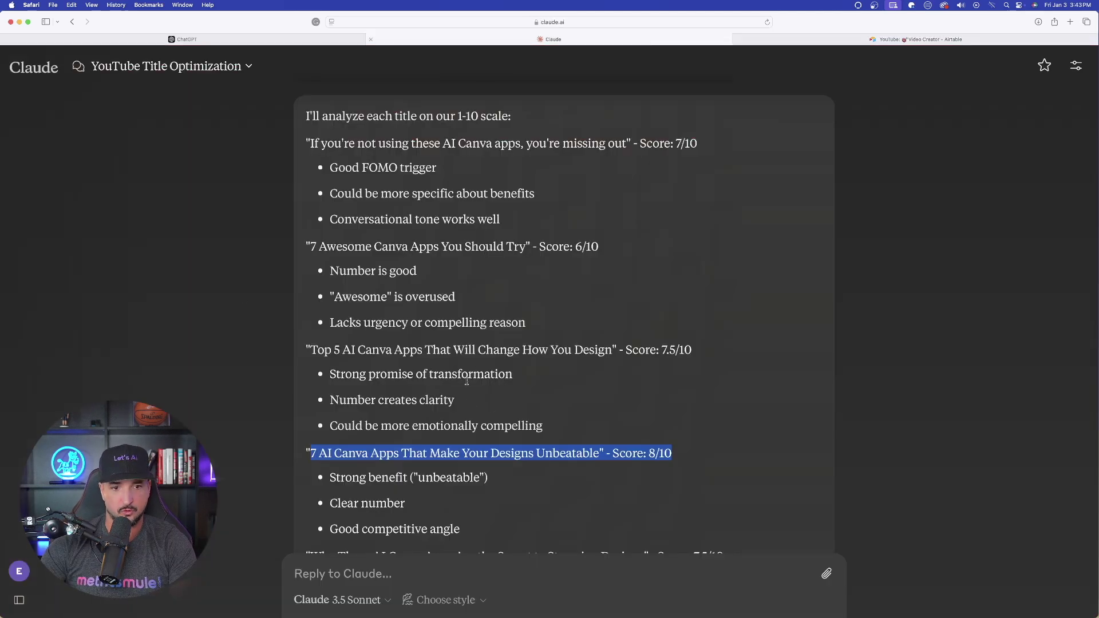
scroll(540, 327, down, 10)
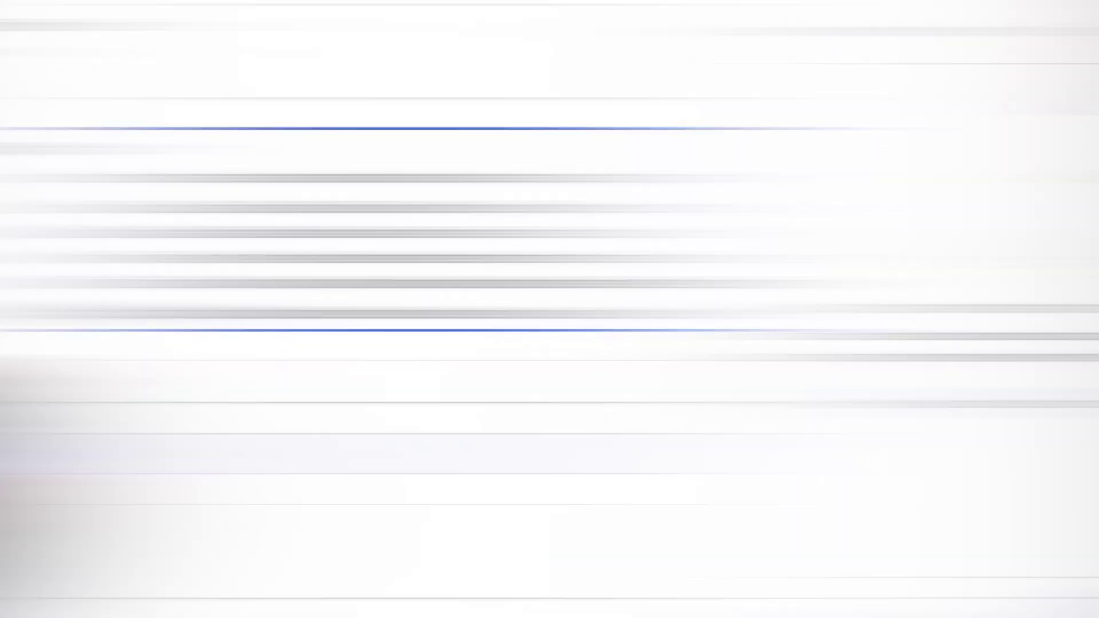
text(8,)
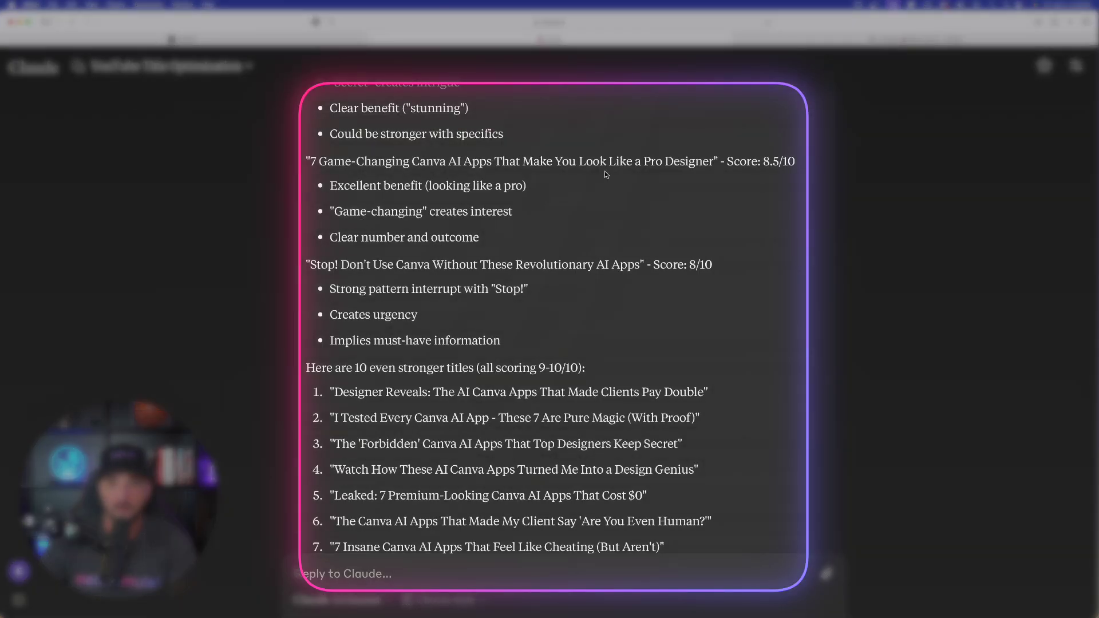
scroll(482, 180, up, 5)
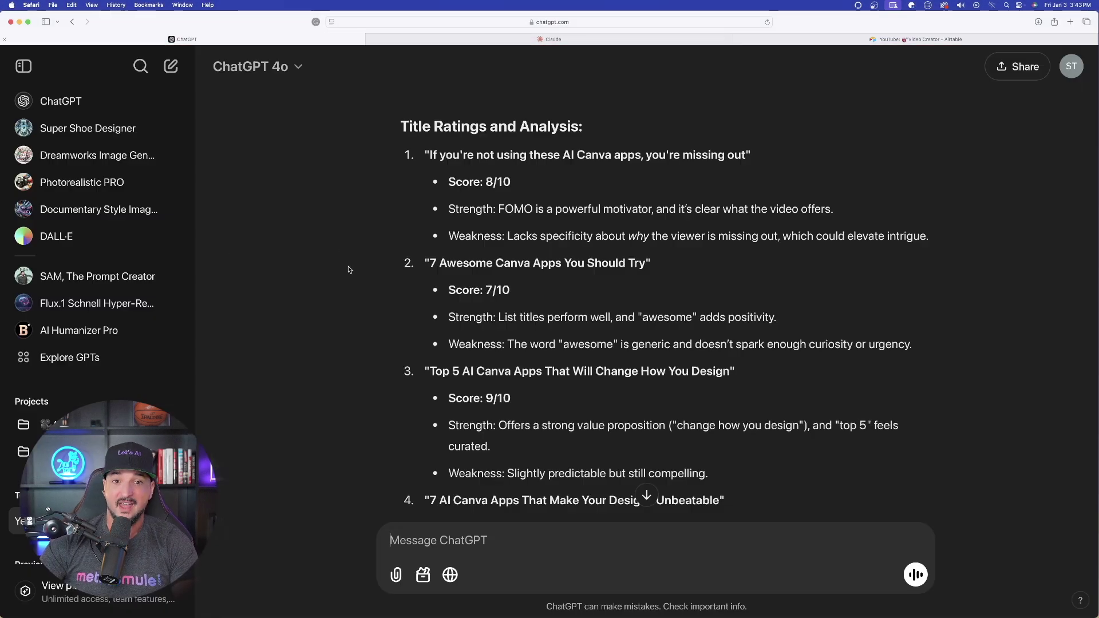
Look up ChatGPT's score for "Top 5 AI Canva Apps That Will Change How You Design", tick that title in Airtable and append "9,"
scroll(359, 261, down, 2)
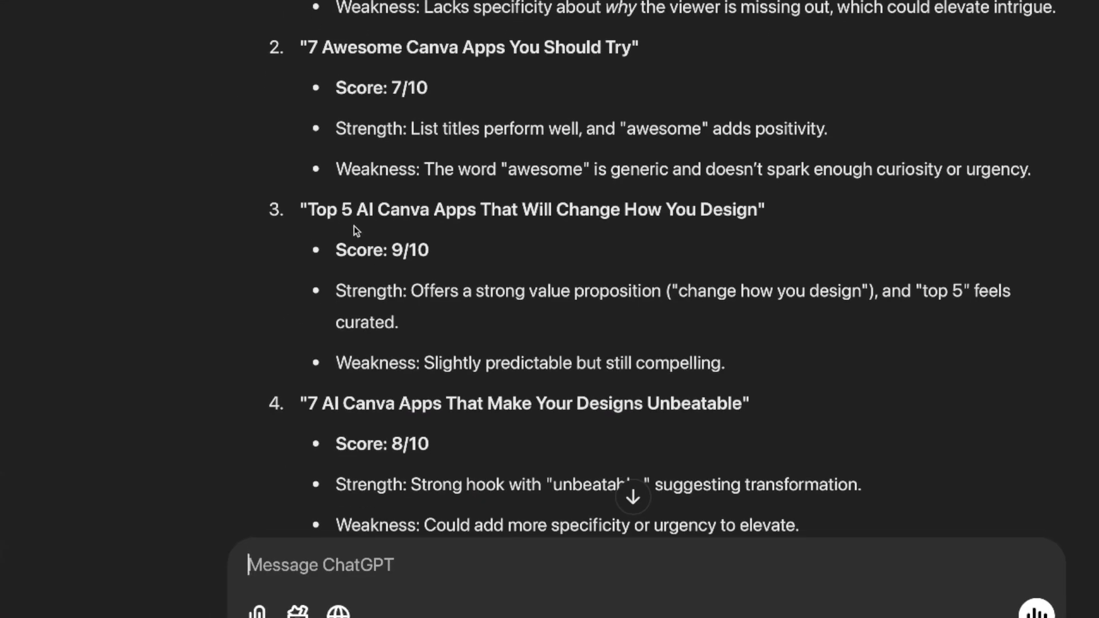
drag(305, 210, 763, 211)
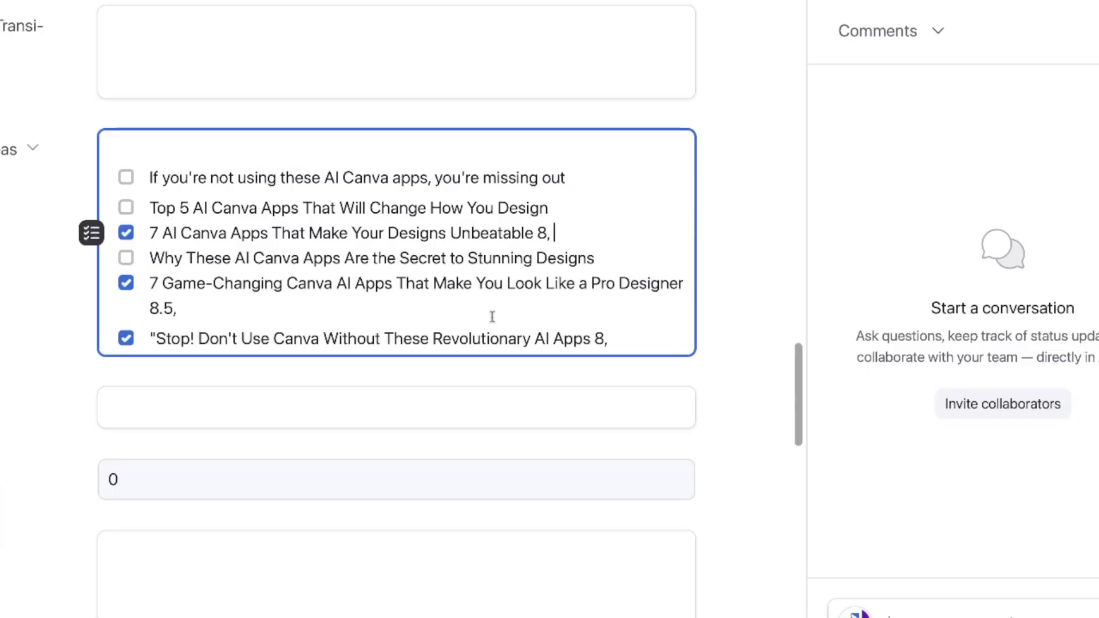
click(492, 317)
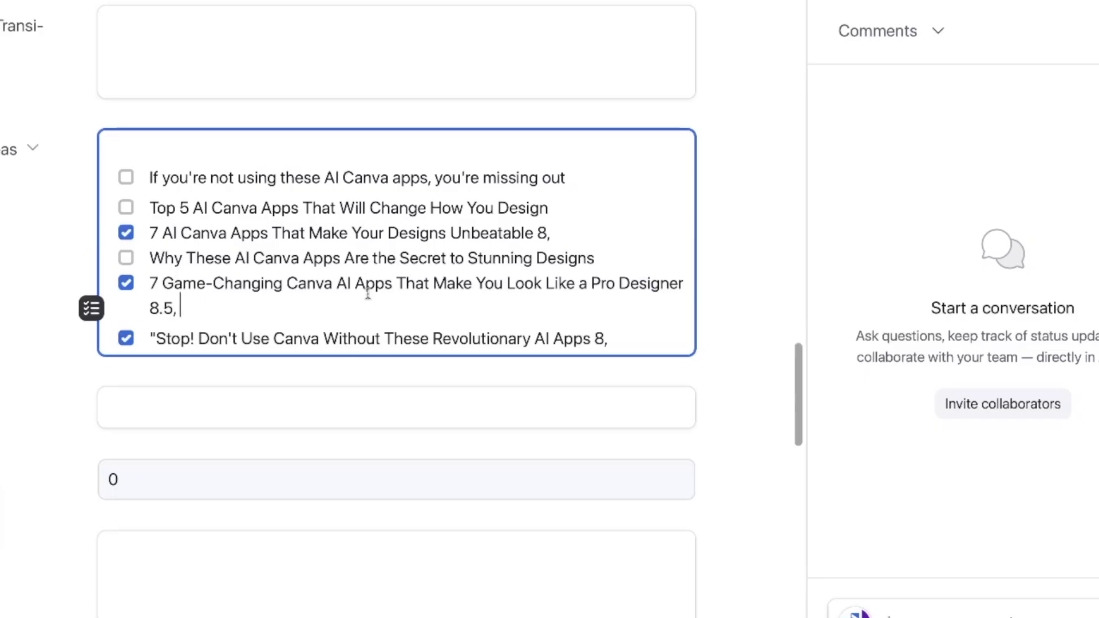
click(129, 208)
click(559, 203)
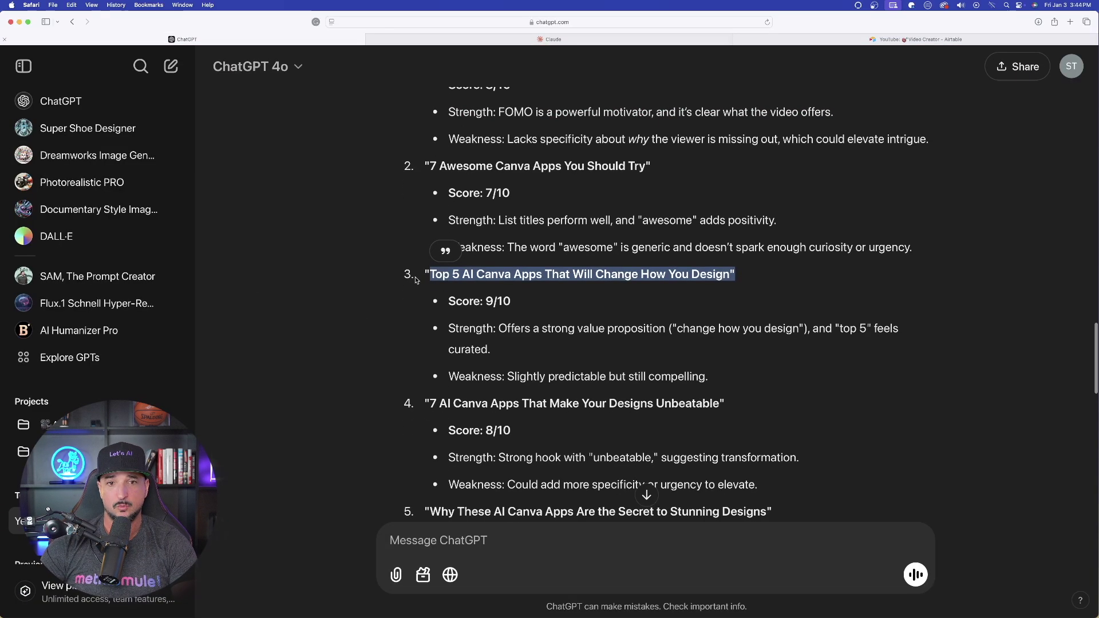
Check ChatGPT's rating of "If you're not using these AI Canva apps, you're missing out" and delete that title from the Airtable checklist
scroll(415, 280, up, 4)
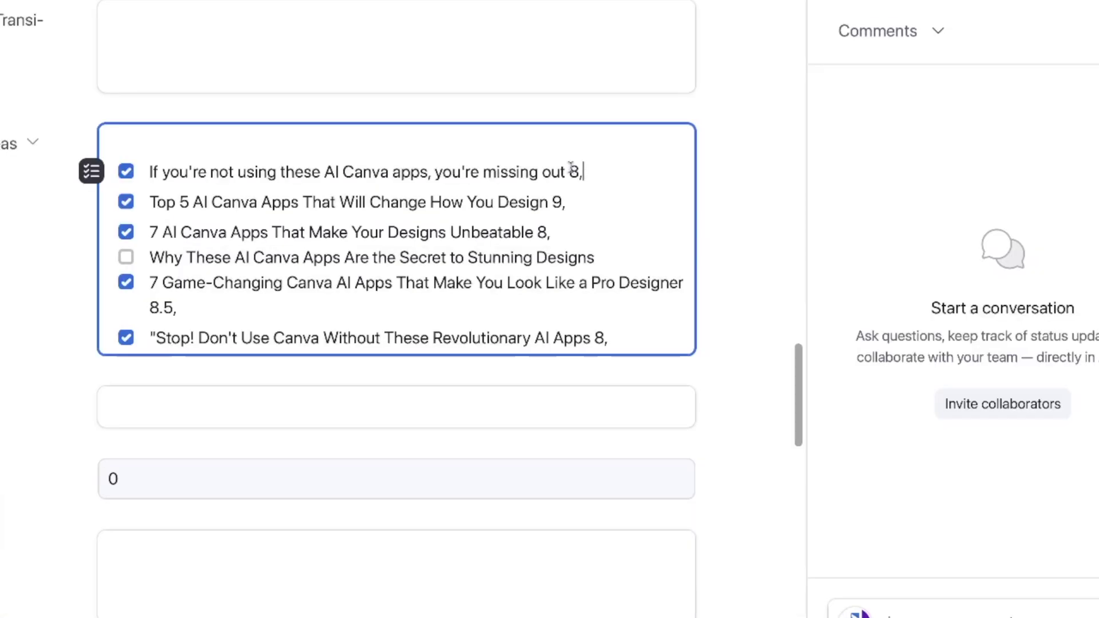
drag(571, 167, 150, 166)
key(BackSpace)
key(BackSpace)
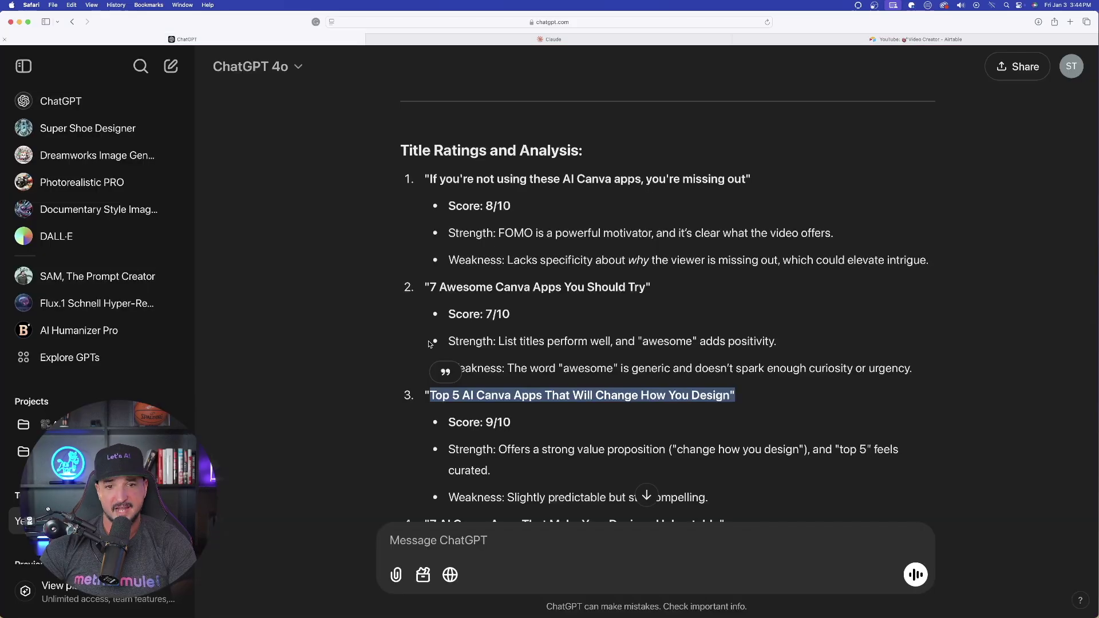
Review ChatGPT's scores, strengths and weaknesses for the third to seventh titles in its ratings list
scroll(394, 310, down, 4)
scroll(393, 311, down, 5)
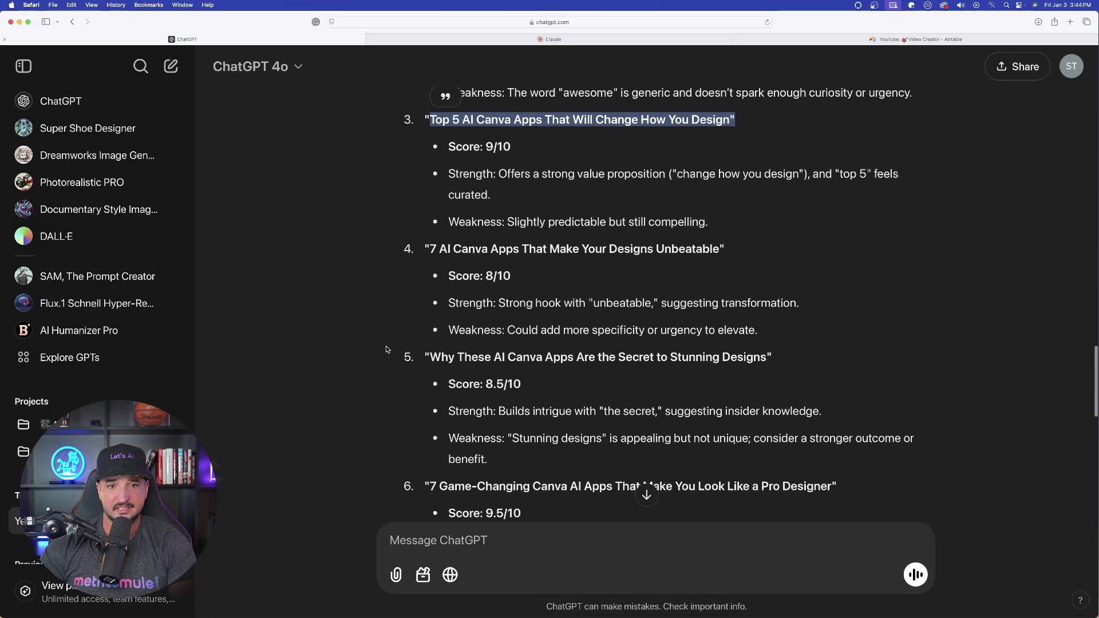
scroll(329, 306, down, 3)
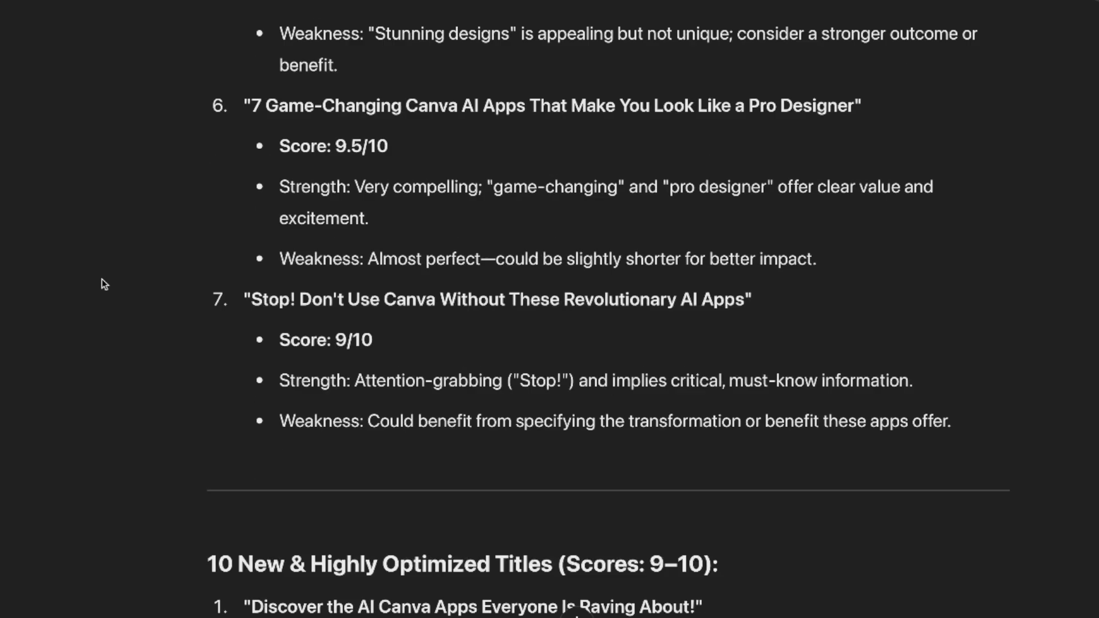
scroll(330, 306, up, 5)
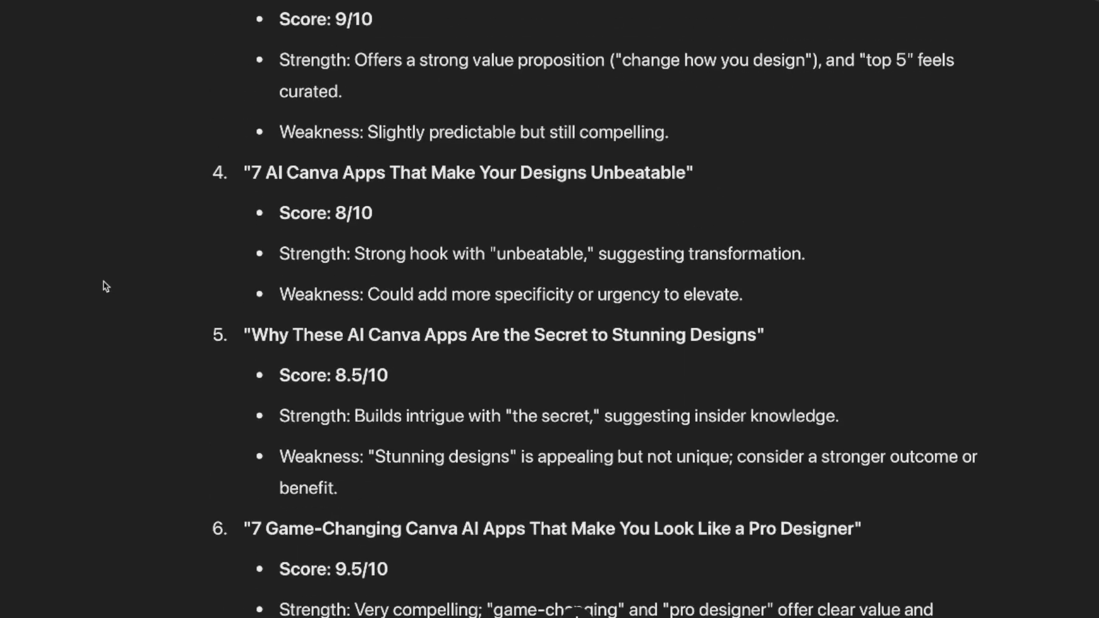
scroll(108, 279, up, 4)
click(159, 366)
scroll(159, 365, down, 4)
scroll(210, 252, down, 7)
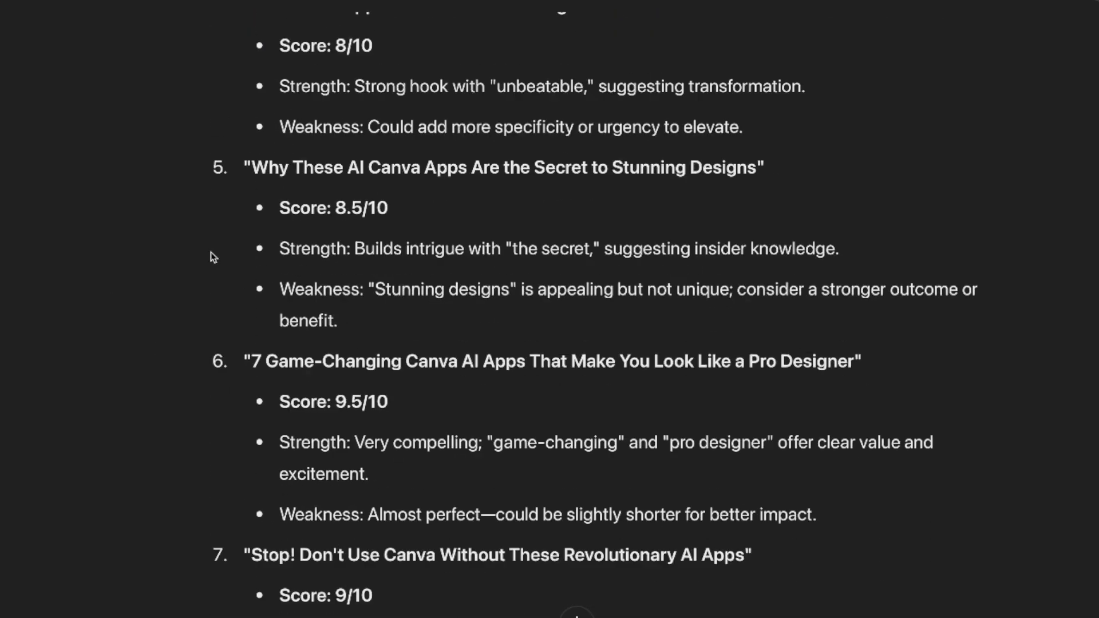
scroll(211, 252, up, 6)
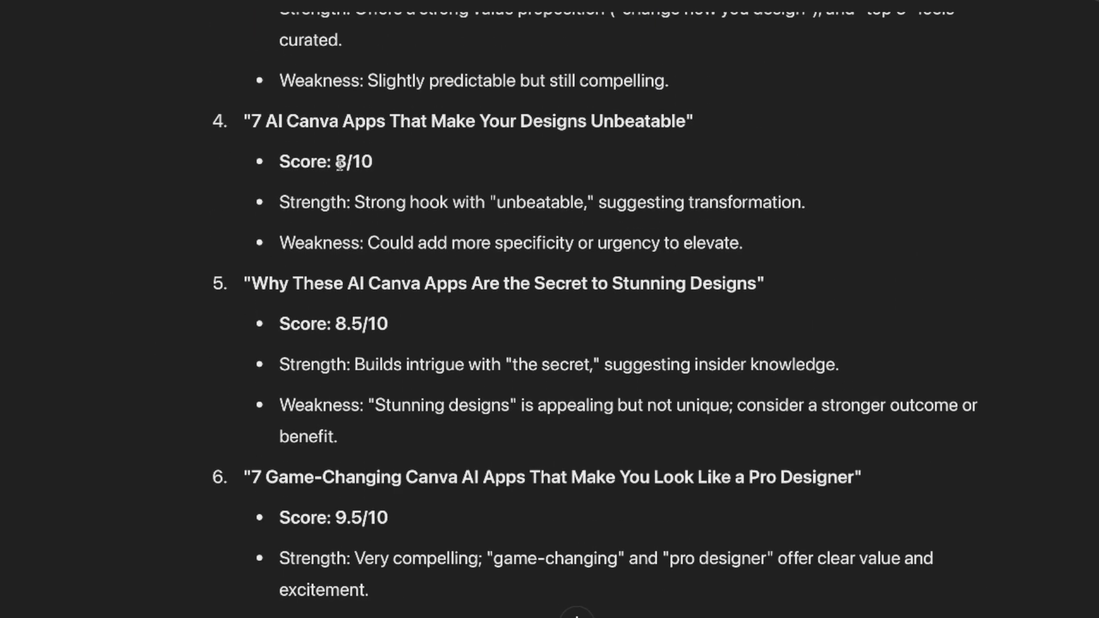
scroll(344, 381, down, 3)
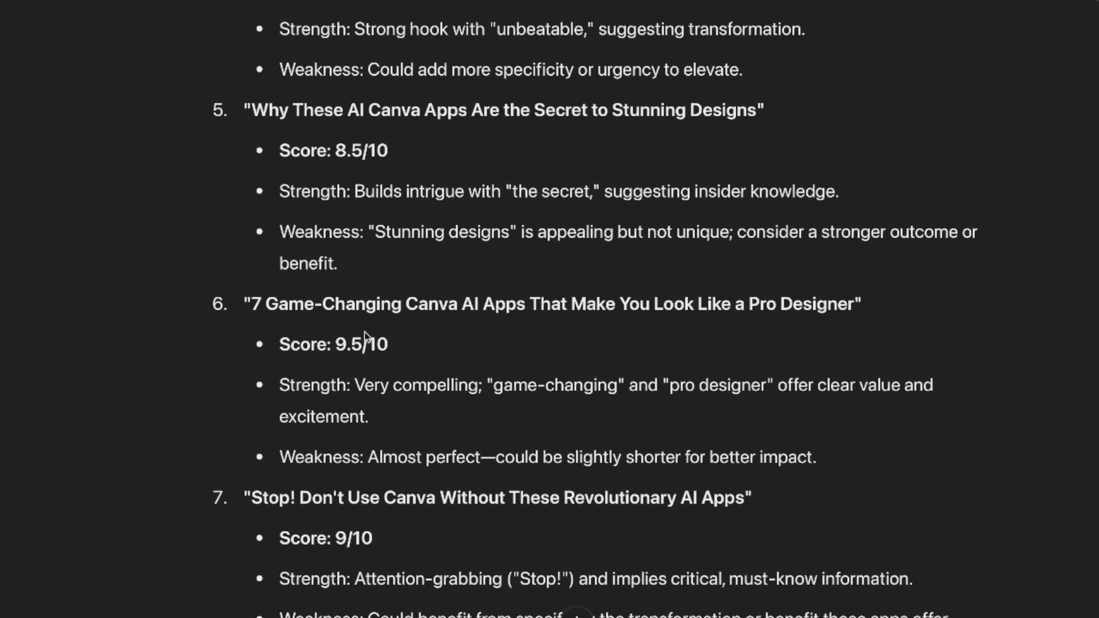
scroll(349, 391, down, 1)
With ChatGPT and Airtable side by side, append second scores of 7.5 to the "Top 5" title and 8 to the "Unbeatable" title
scroll(335, 336, up, 3)
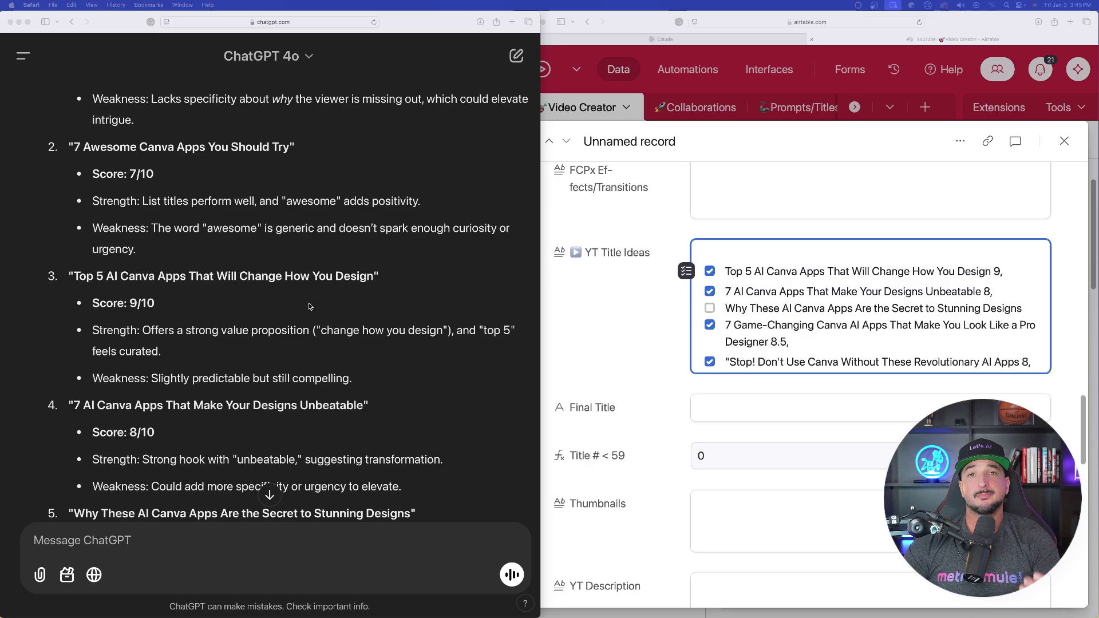
scroll(278, 300, up, 2)
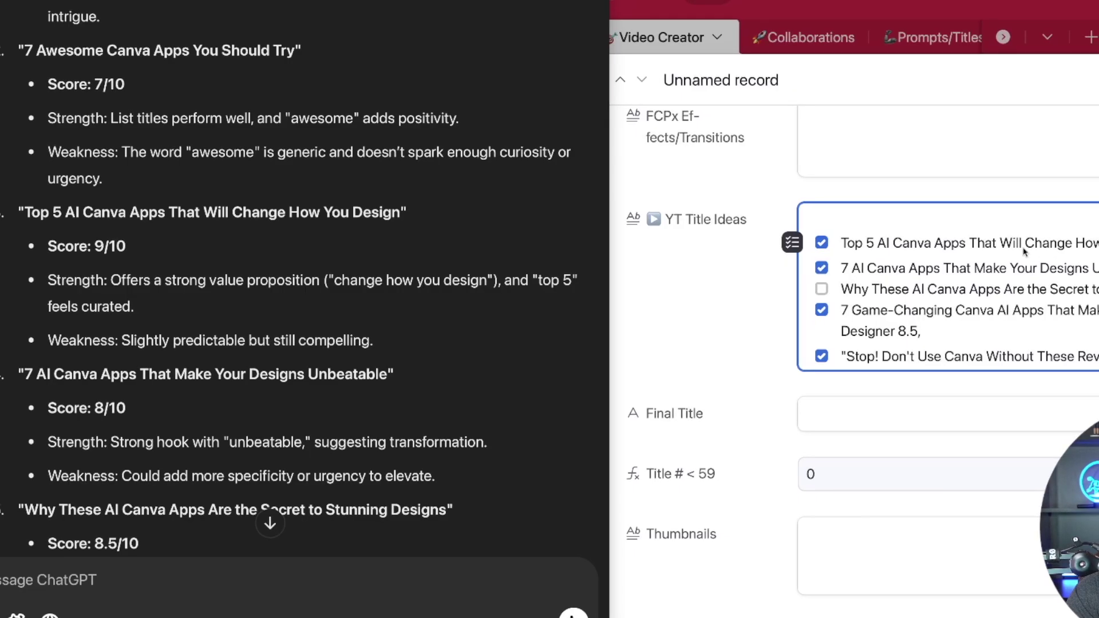
scroll(213, 287, down, 3)
click(874, 242)
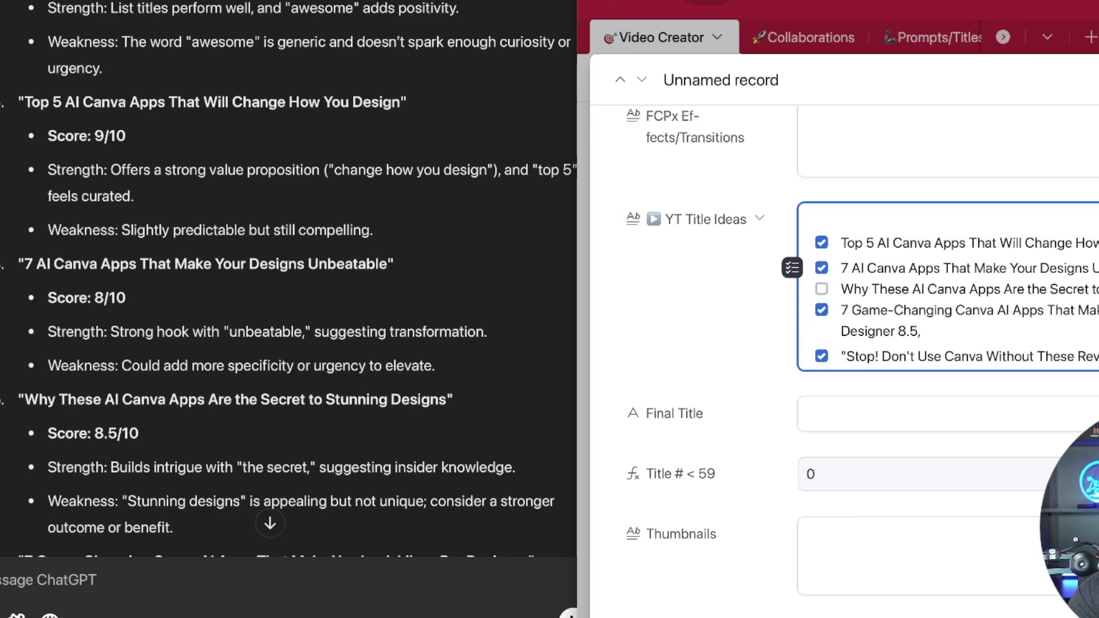
Delete "Why These AI Canva Apps Are the Secret to Stunning Designs" and its empty line from the YT Title Ideas checklist
drag(1098, 289, 838, 289)
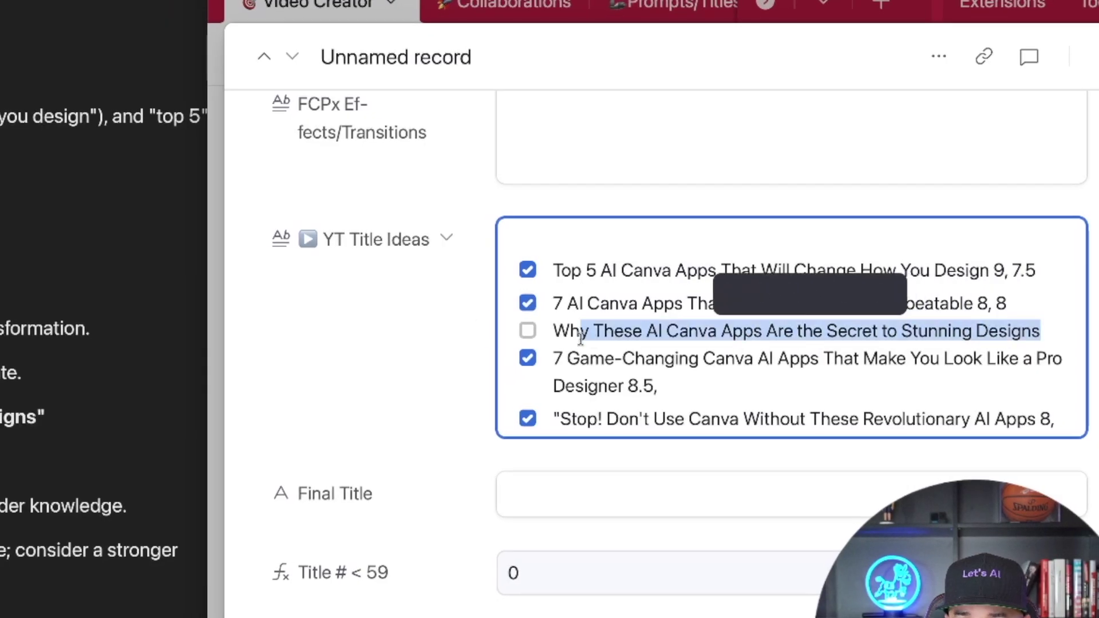
key(BackSpace)
key(BackSpace)
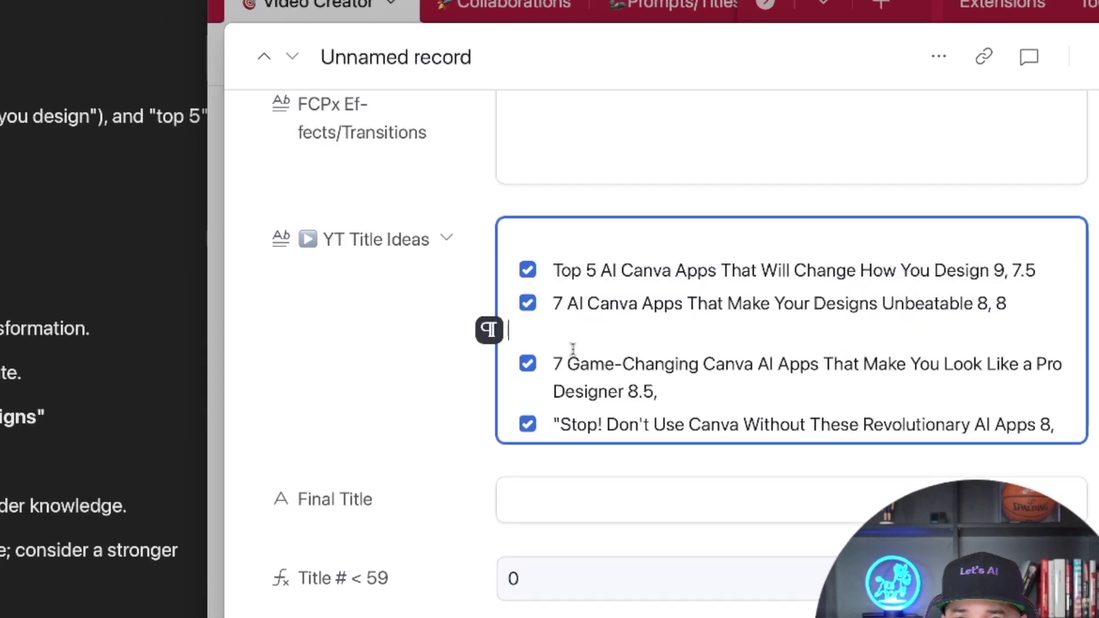
key(BackSpace)
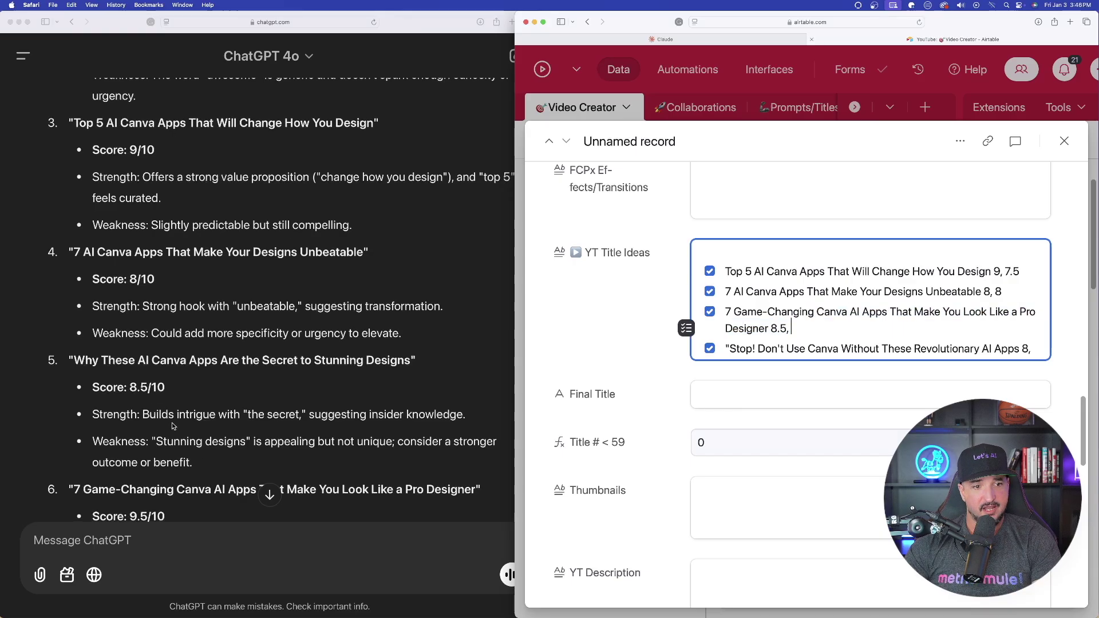
Append ChatGPT's scores of 9.5 to the "Game-Changing" title and 9 to the "Stop!" title in YT Title Ideas
scroll(136, 290, down, 5)
scroll(136, 290, down, 3)
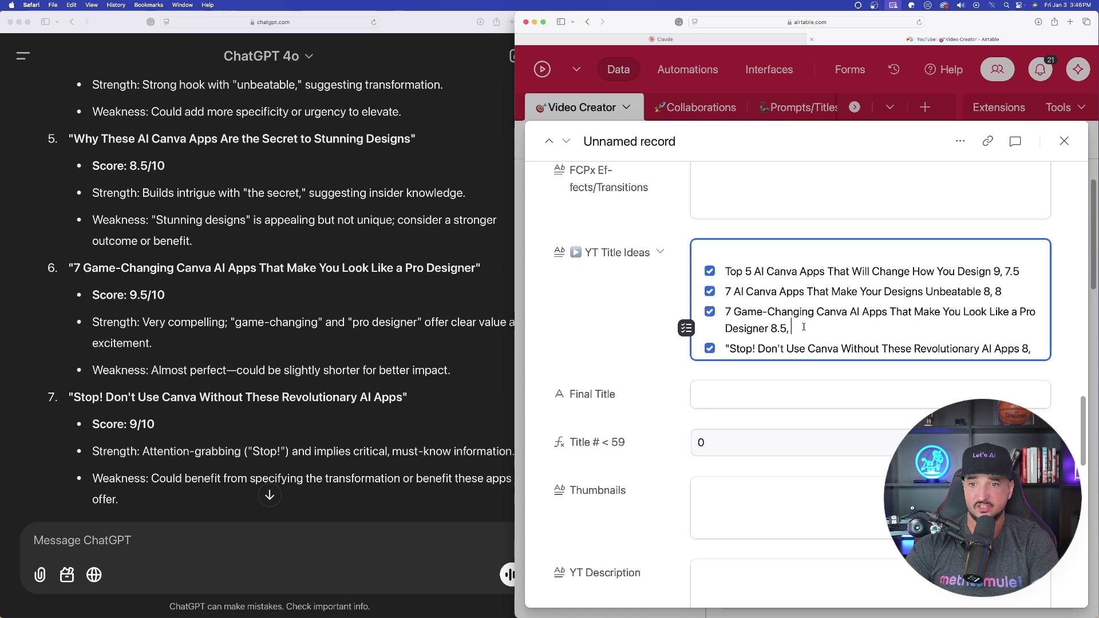
text(9.5)
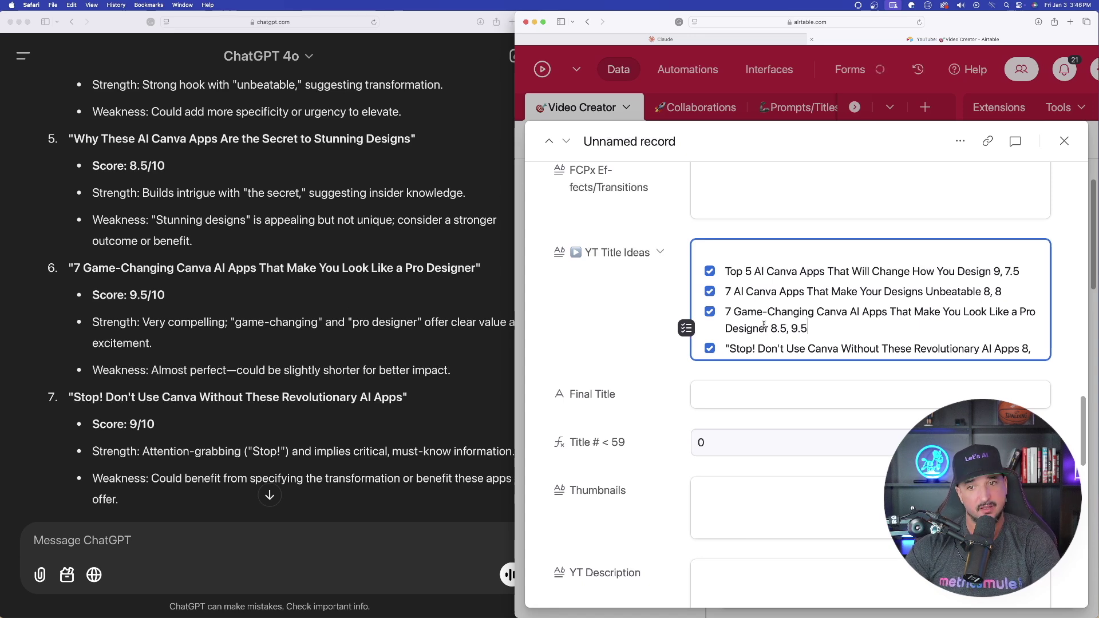
scroll(283, 382, down, 2)
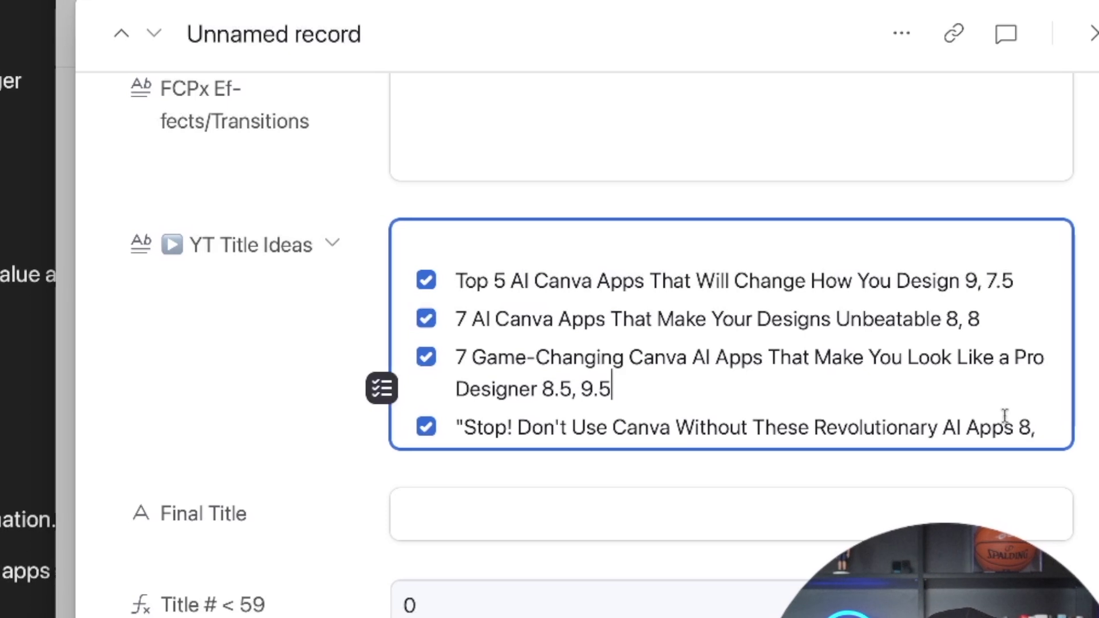
click(1038, 349)
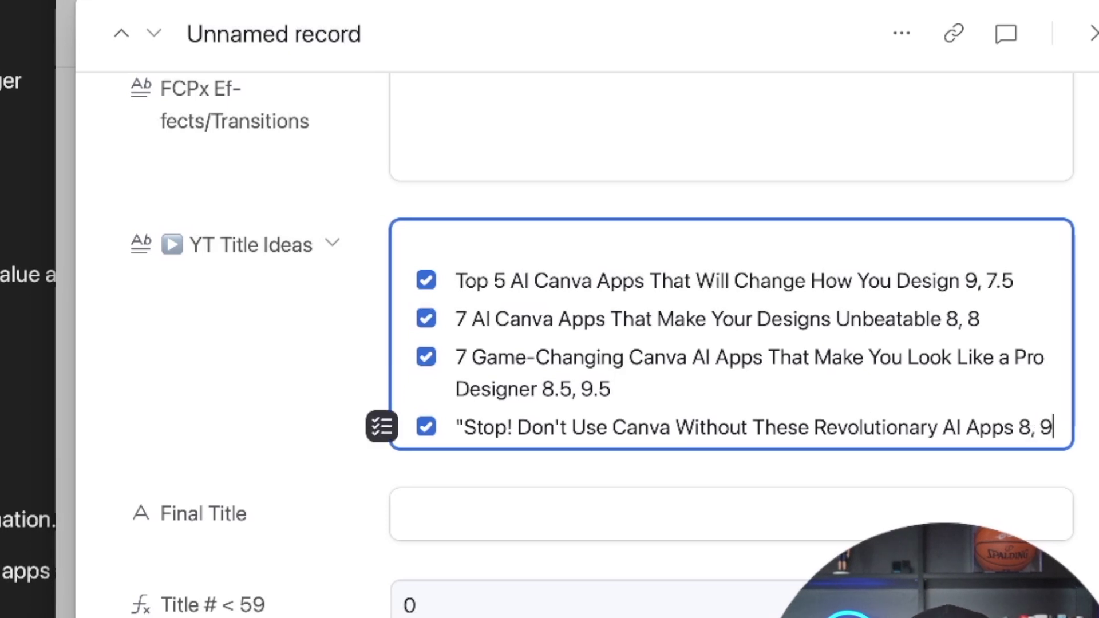
Delete the "Top 5 AI Canva Apps" and "7 AI Canva Apps That Make Your Designs Unbeatable" titles from YT Title Ideas
click(620, 384)
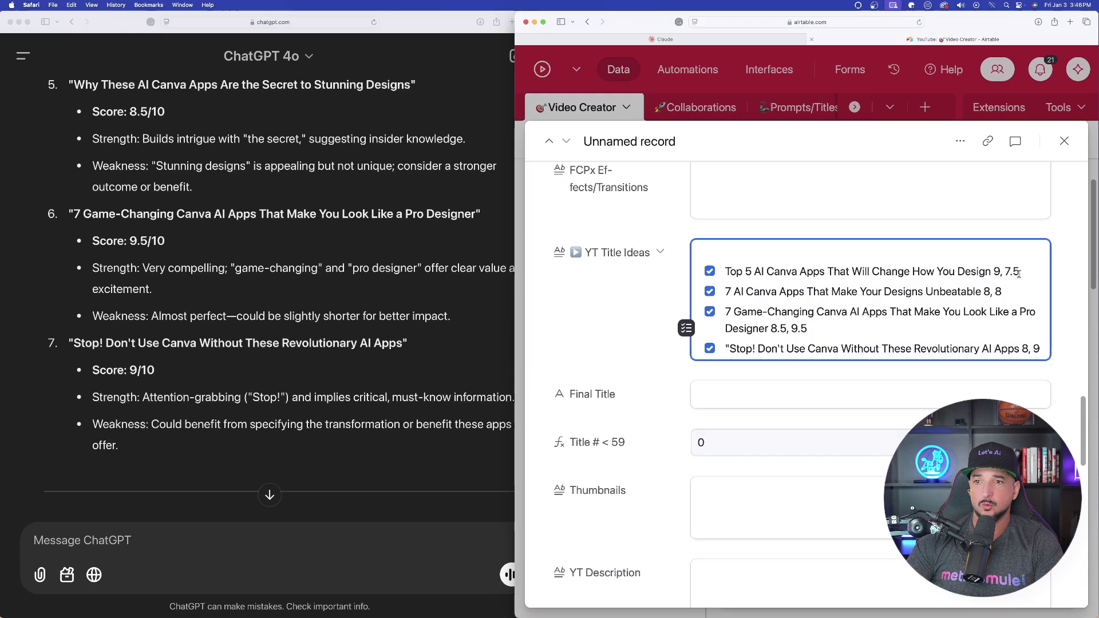
drag(1010, 288, 724, 291)
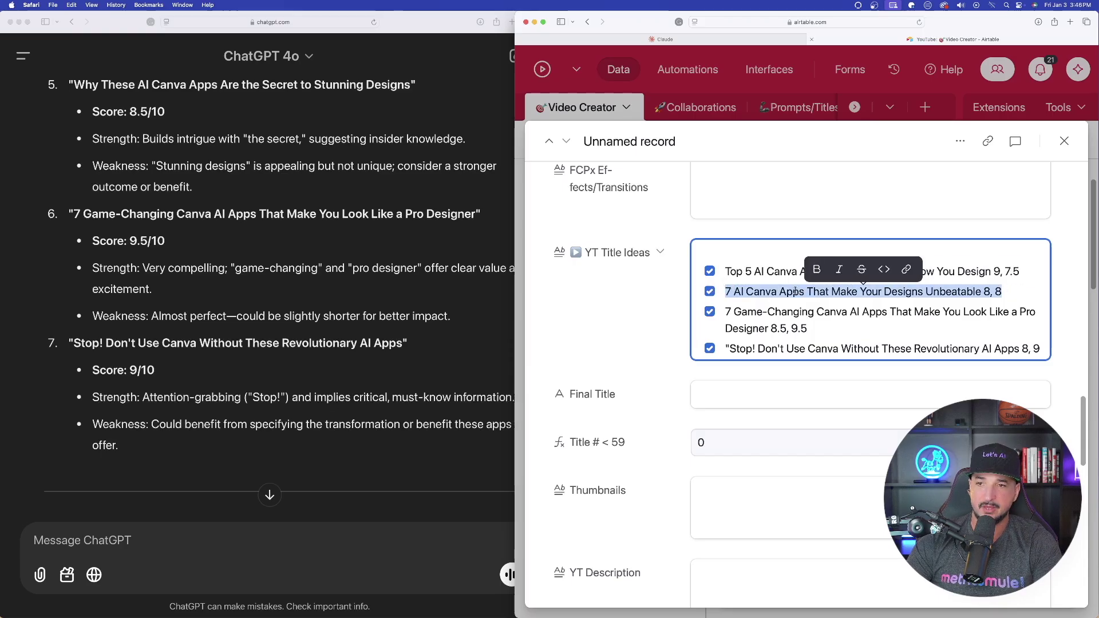
click(882, 312)
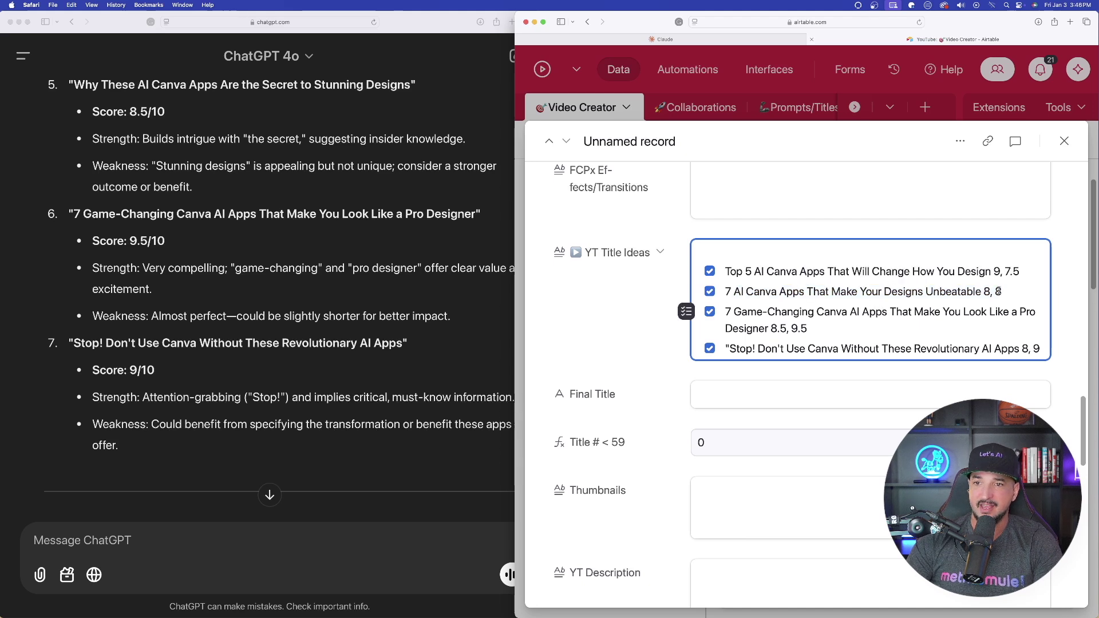
drag(1004, 291, 749, 262)
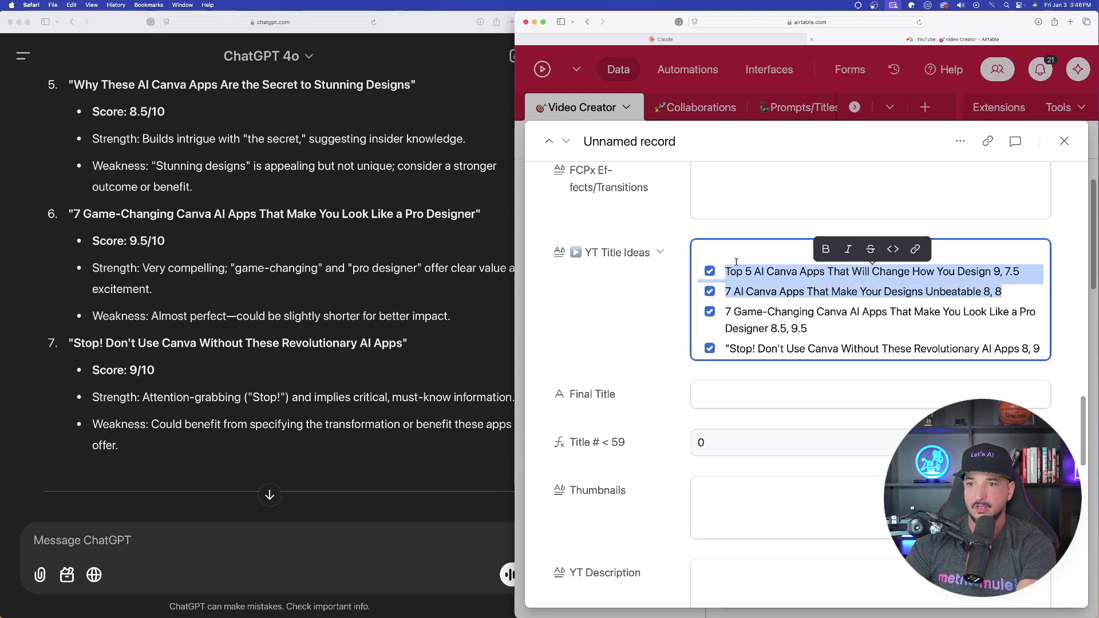
key(BackSpace)
key(BackSpace)
key(BackSpace)
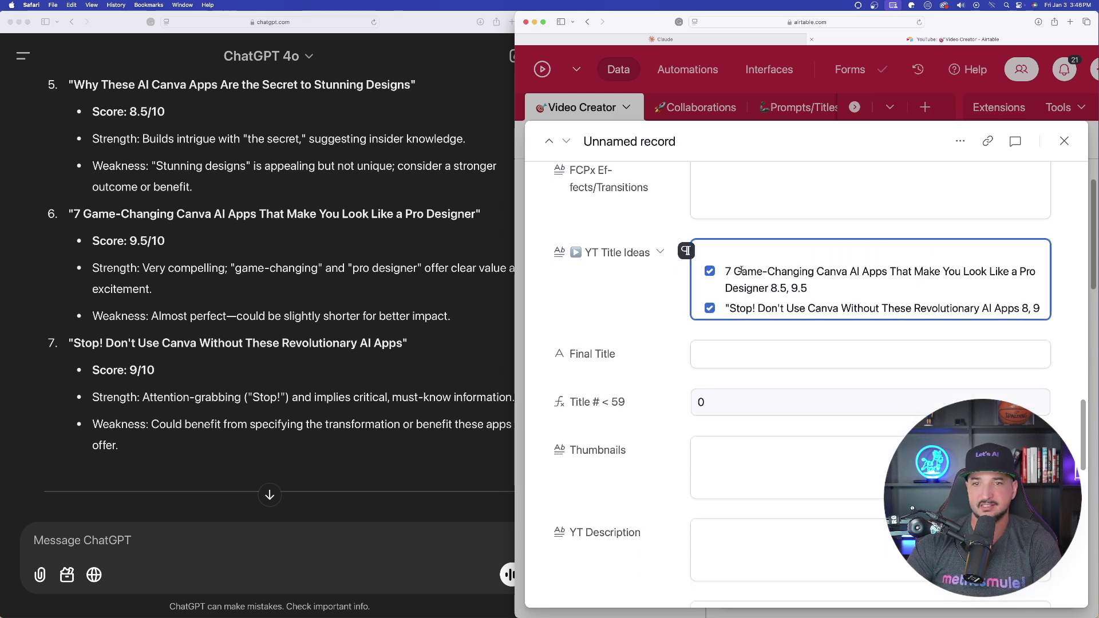
Copy the "Game-Changing" and "Stop!" titles with their scores from YT Title Ideas and bring up the Claude conversation in a full-size window
drag(727, 271, 1042, 304)
key(super+c)
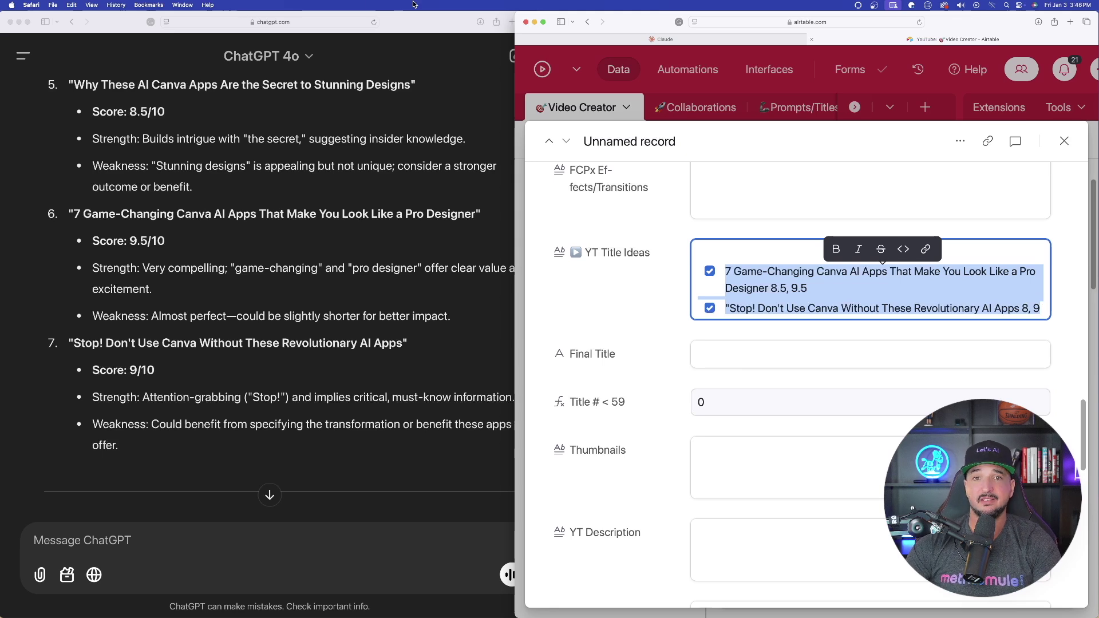
click(664, 39)
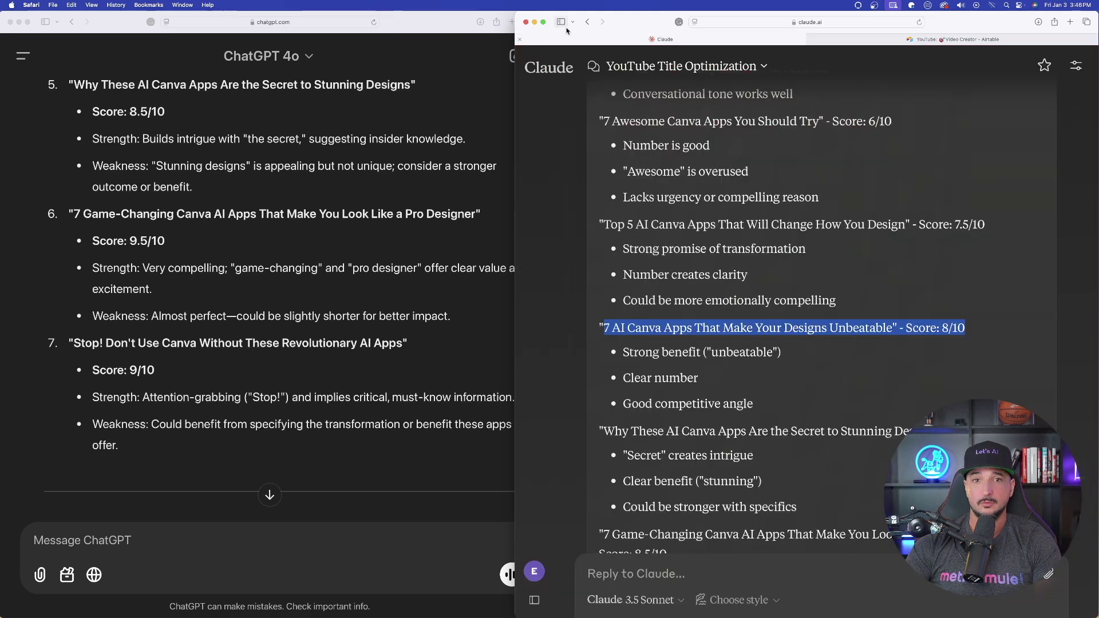
key(ctrl+alt+Return)
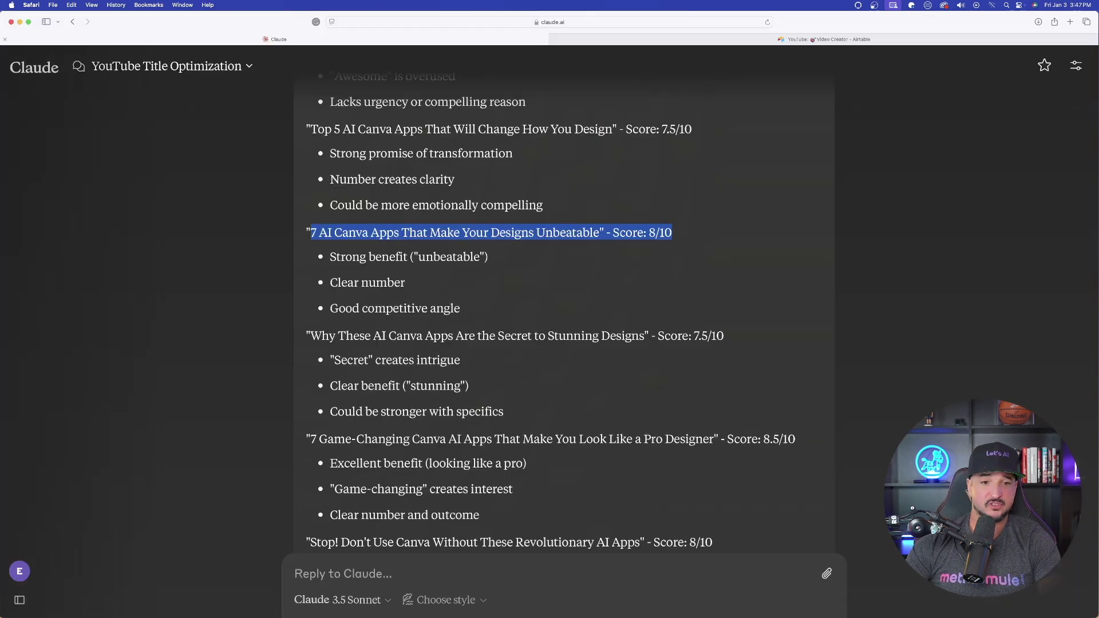
Send Claude the message "how about these?" followed by the two copied titles with their scores
click(389, 574)
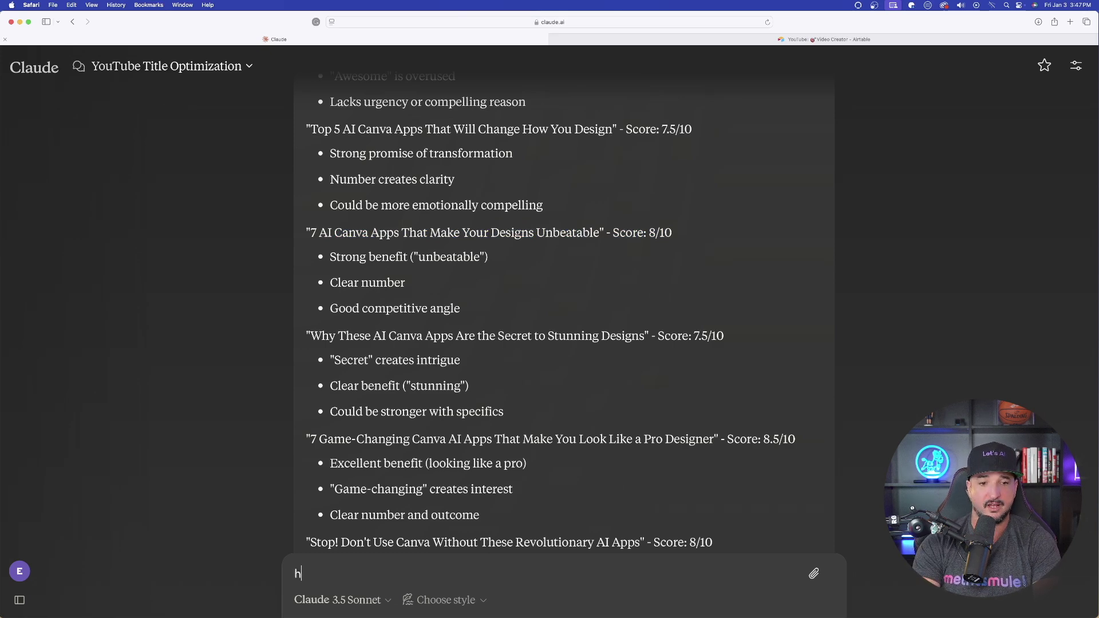
text(how about these?)
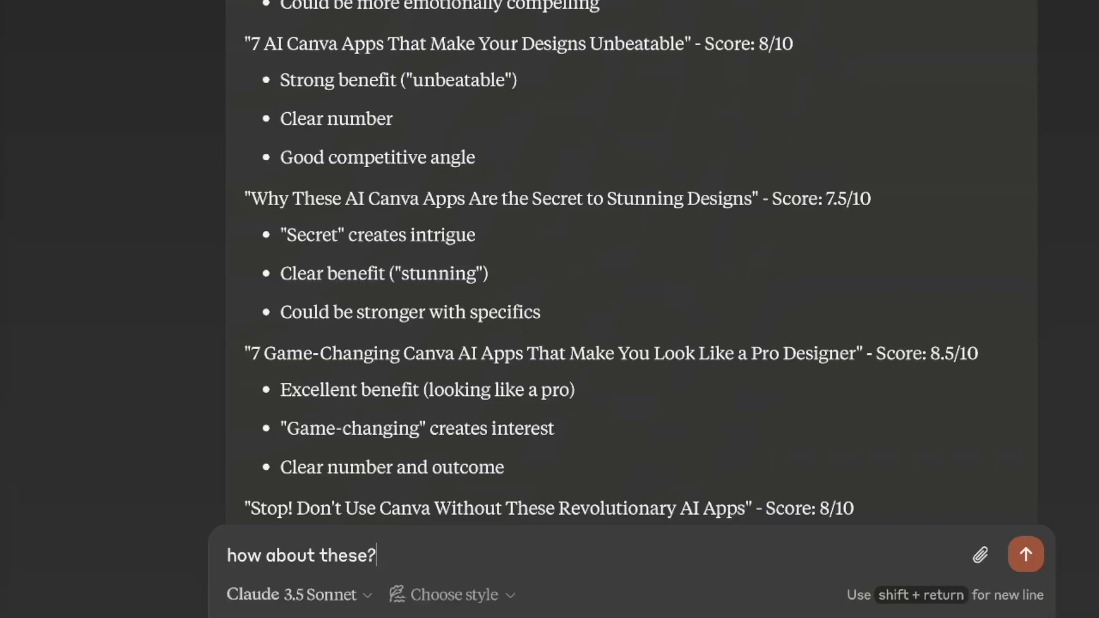
key(shift+Return)
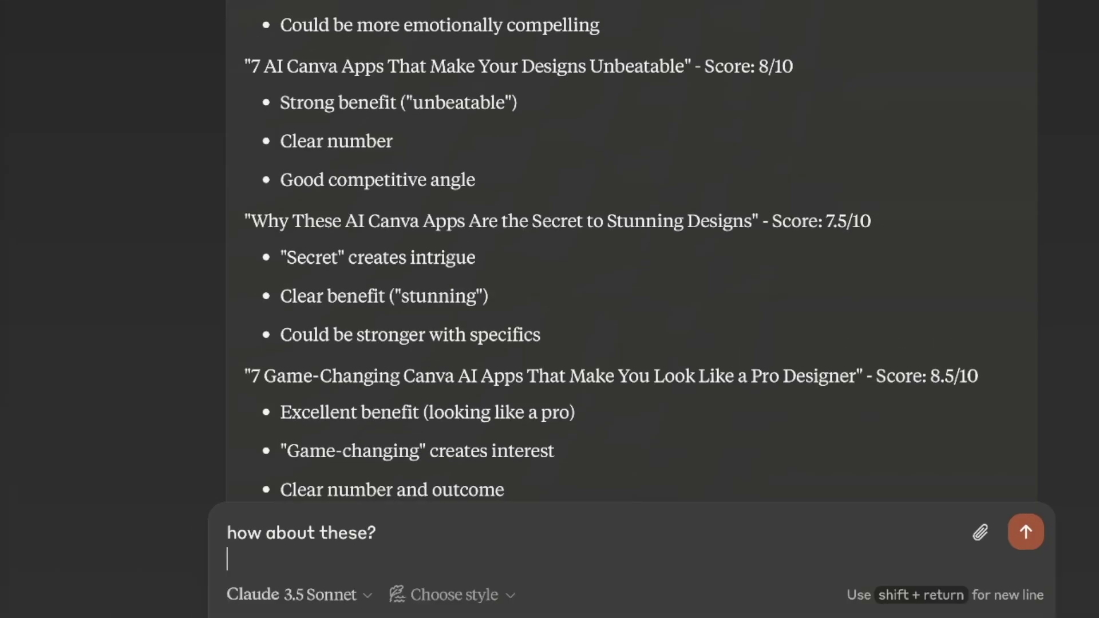
key(super+v)
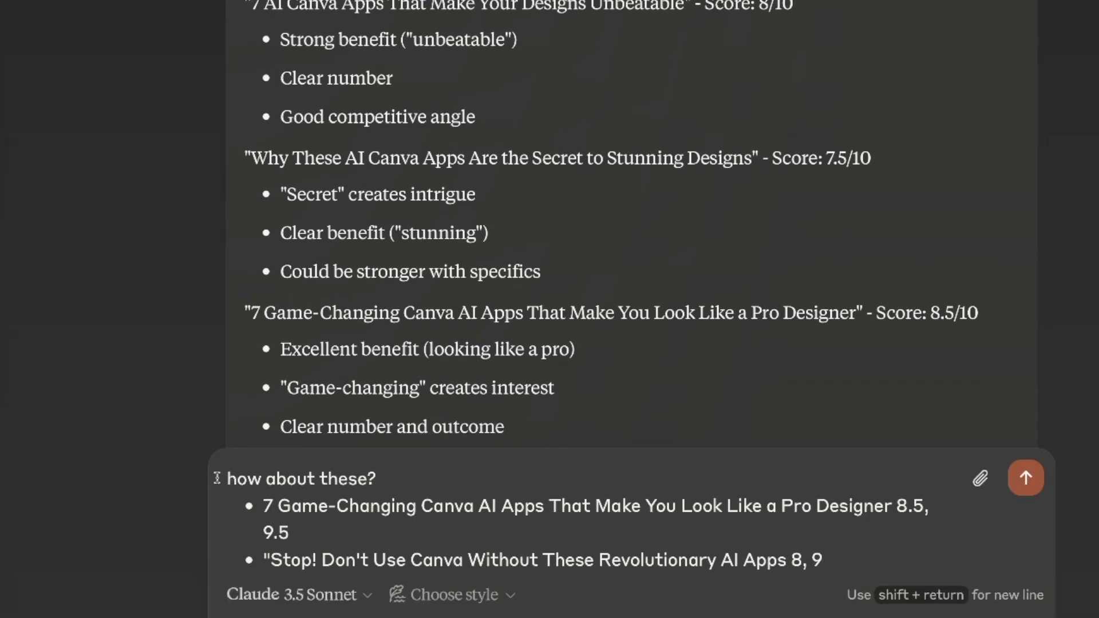
drag(826, 558, 227, 468)
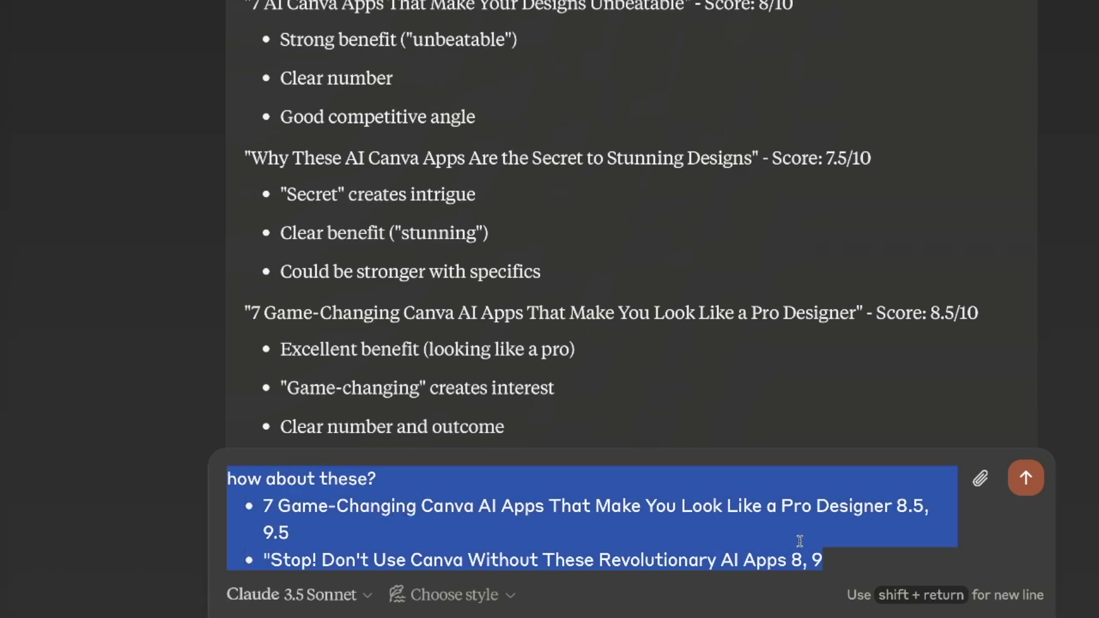
click(881, 558)
key(Return)
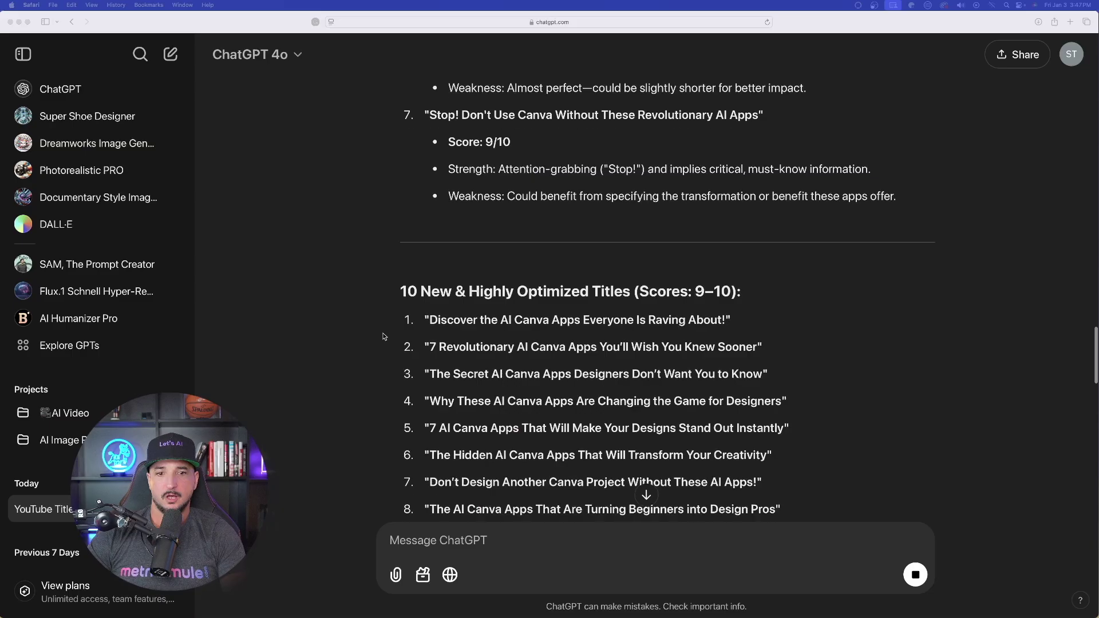
In ChatGPT, examine the re-rating of the "Game-Changing" title, comparing its initial rating with the adjusted score
scroll(383, 336, down, 15)
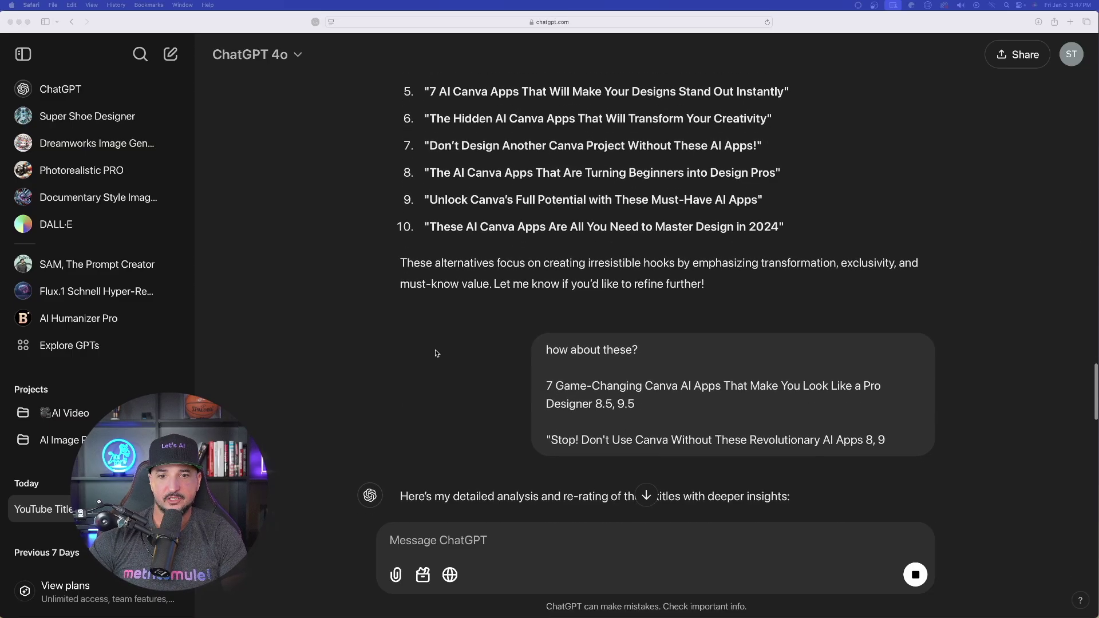
scroll(389, 337, down, 2)
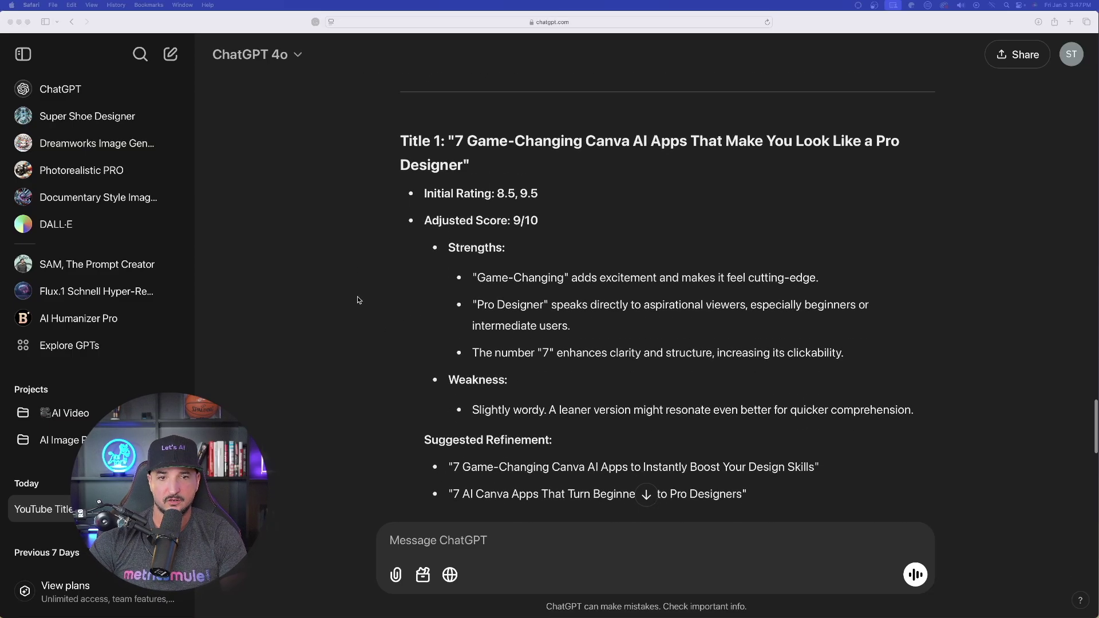
scroll(332, 218, down, 1)
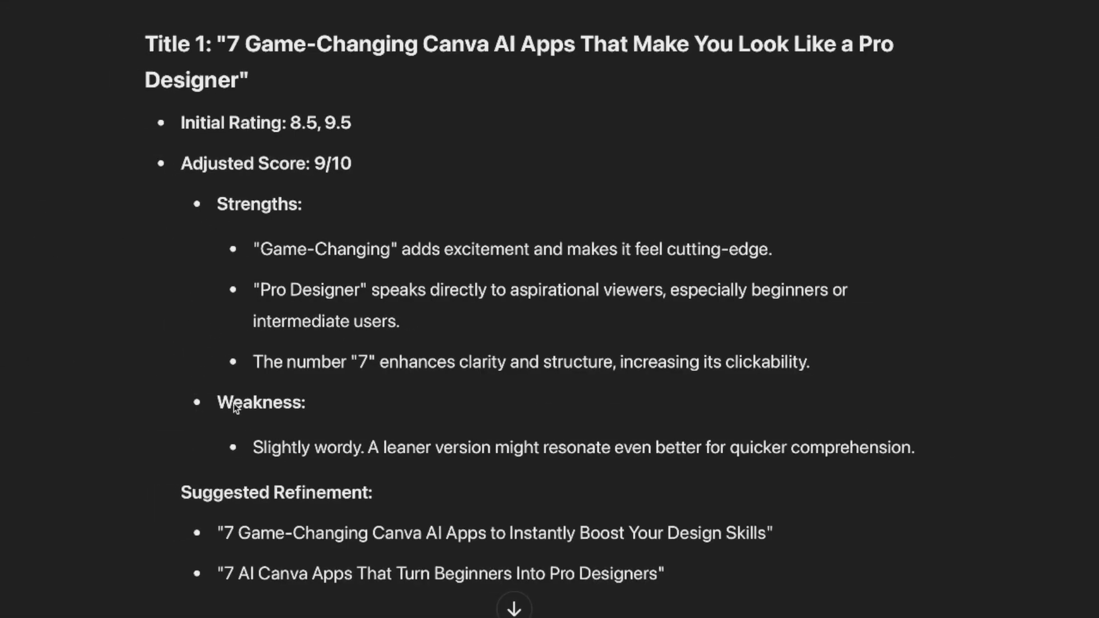
scroll(86, 255, down, 3)
scroll(240, 61, up, 2)
scroll(240, 61, up, 3)
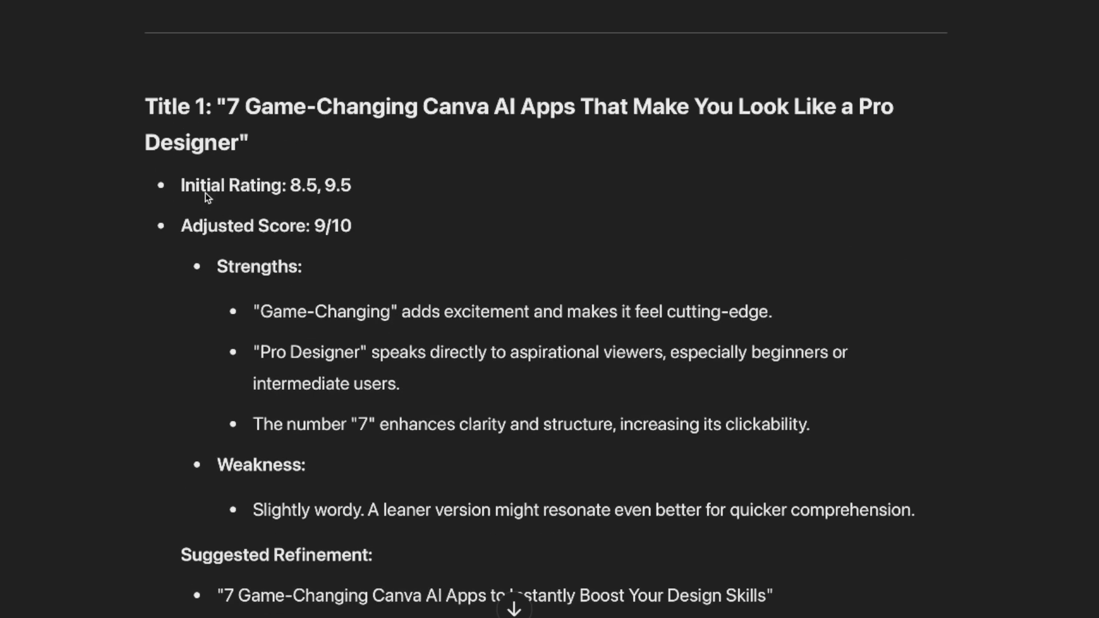
drag(371, 183, 153, 183)
click(222, 226)
drag(320, 225, 363, 225)
Check ChatGPT's adjusted score for the "Stop!" title and the suggested refinements for the "Game-Changing" title
scroll(131, 322, down, 7)
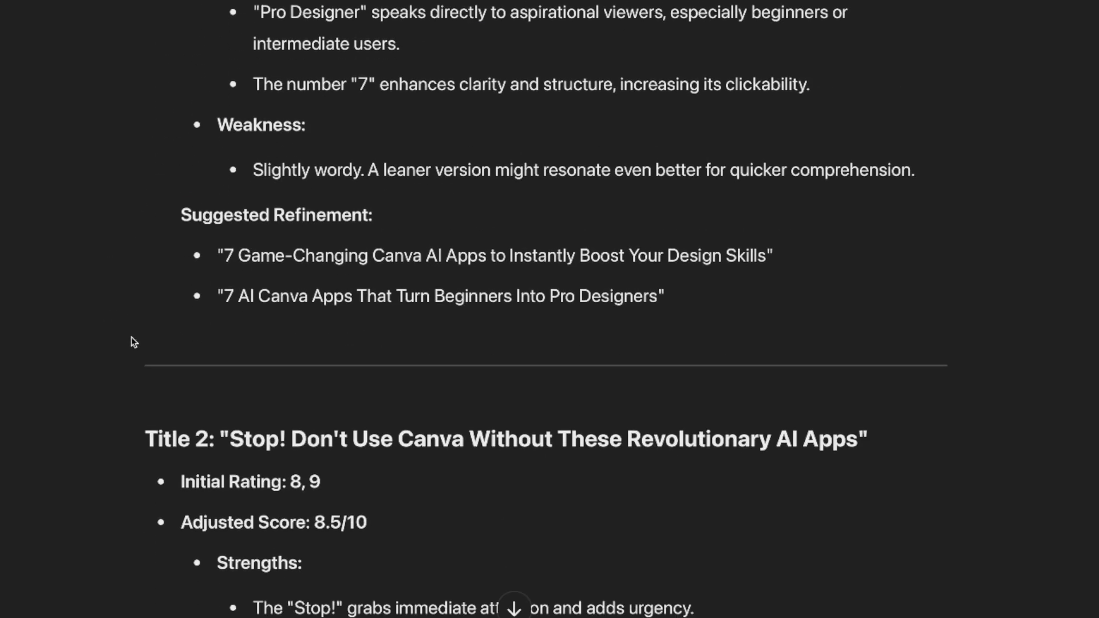
scroll(101, 284, down, 1)
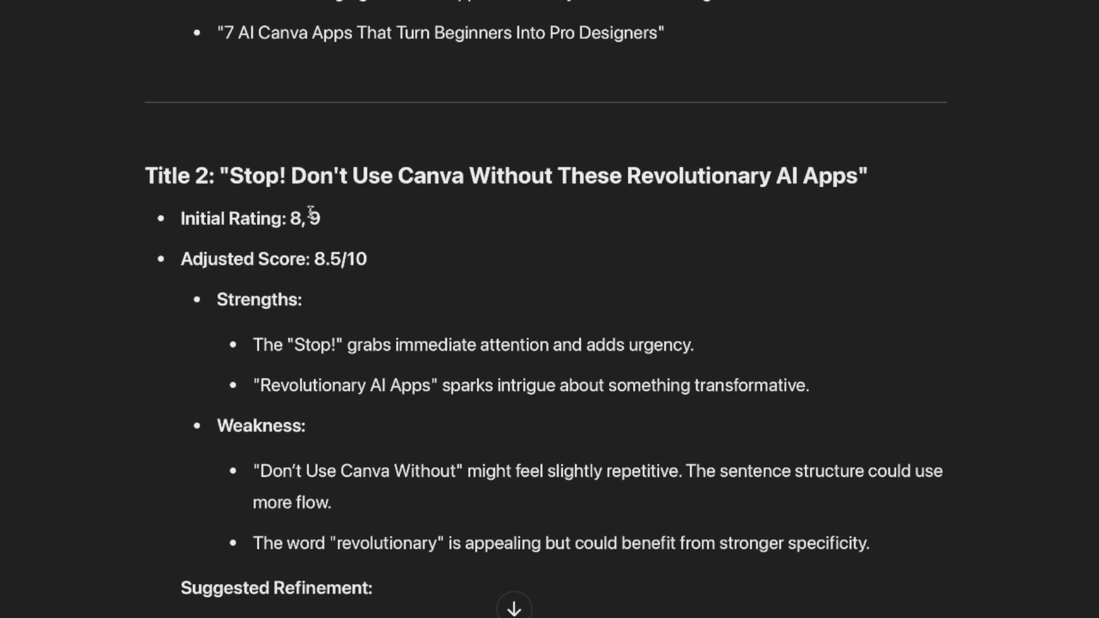
drag(313, 257, 414, 256)
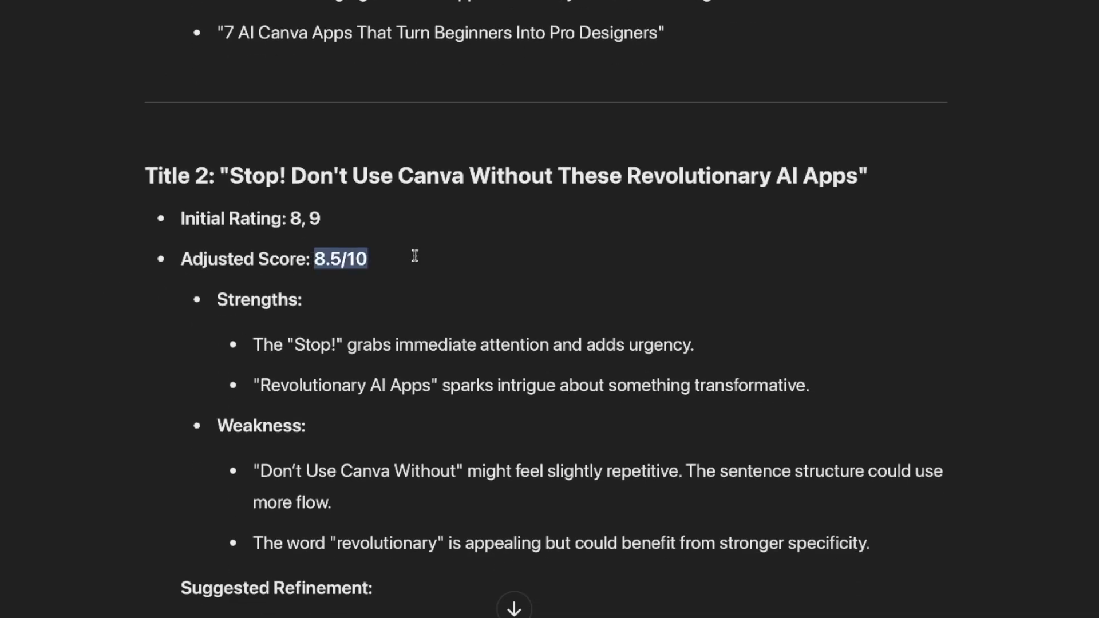
scroll(166, 209, up, 7)
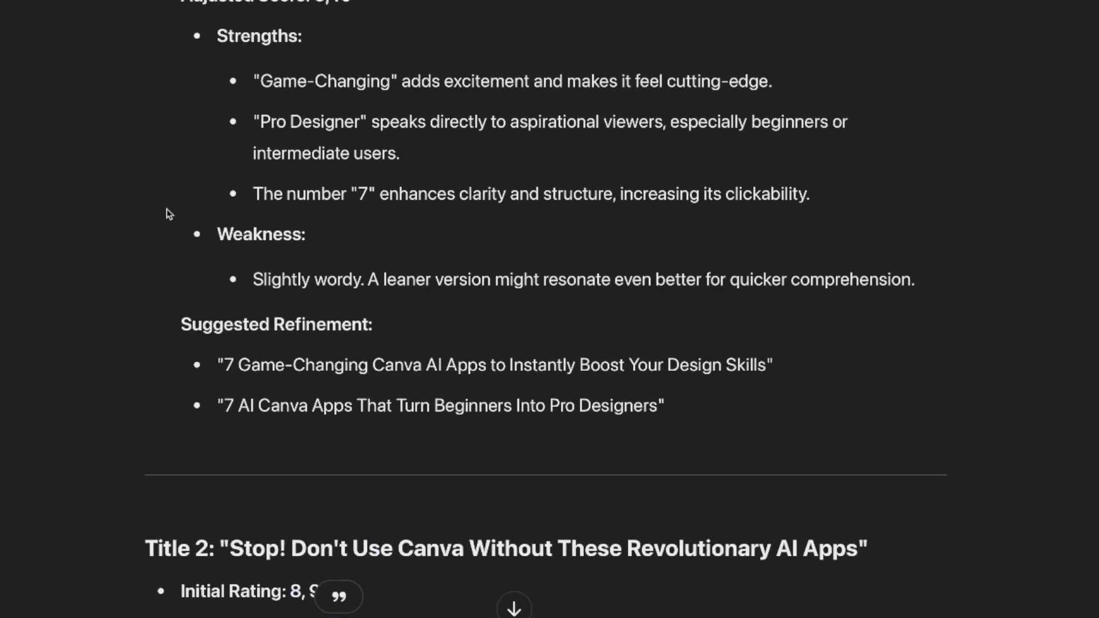
scroll(228, 338, up, 7)
scroll(223, 318, down, 7)
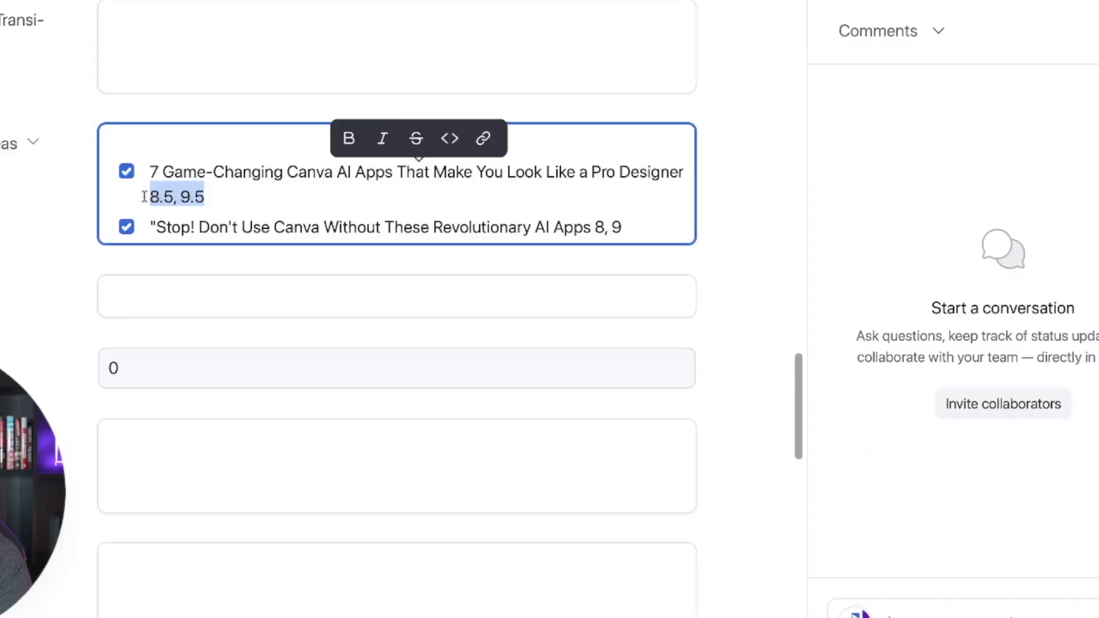
In Airtable's YT Title Ideas, replace the scores with 9 for the "Game-Changing" title and 8.5 for the "Stop!" title
text(9,)
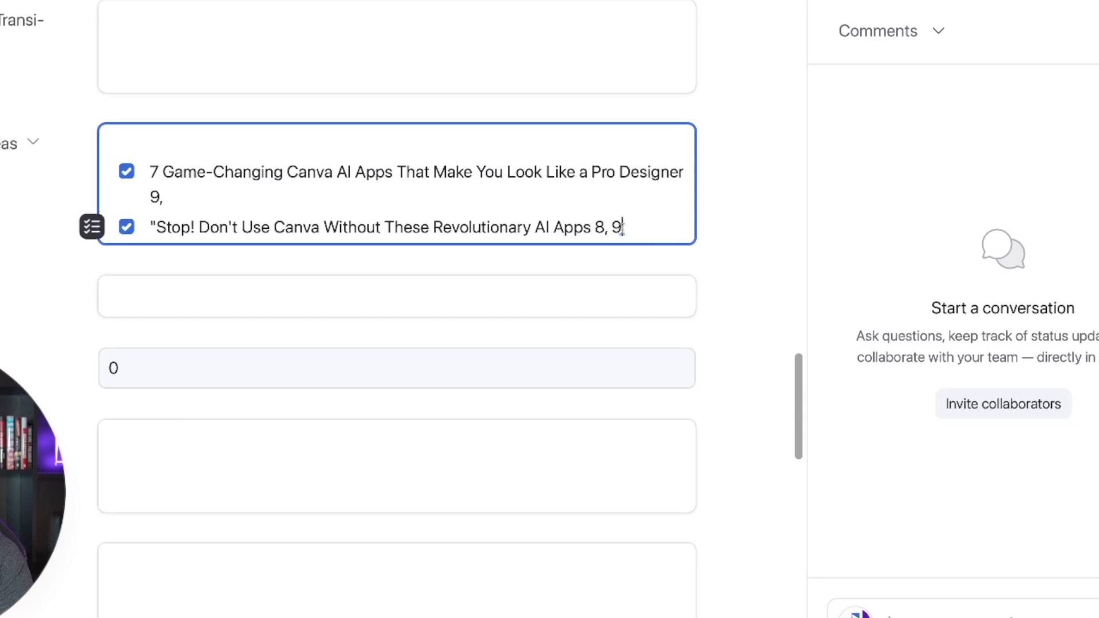
drag(622, 227, 595, 228)
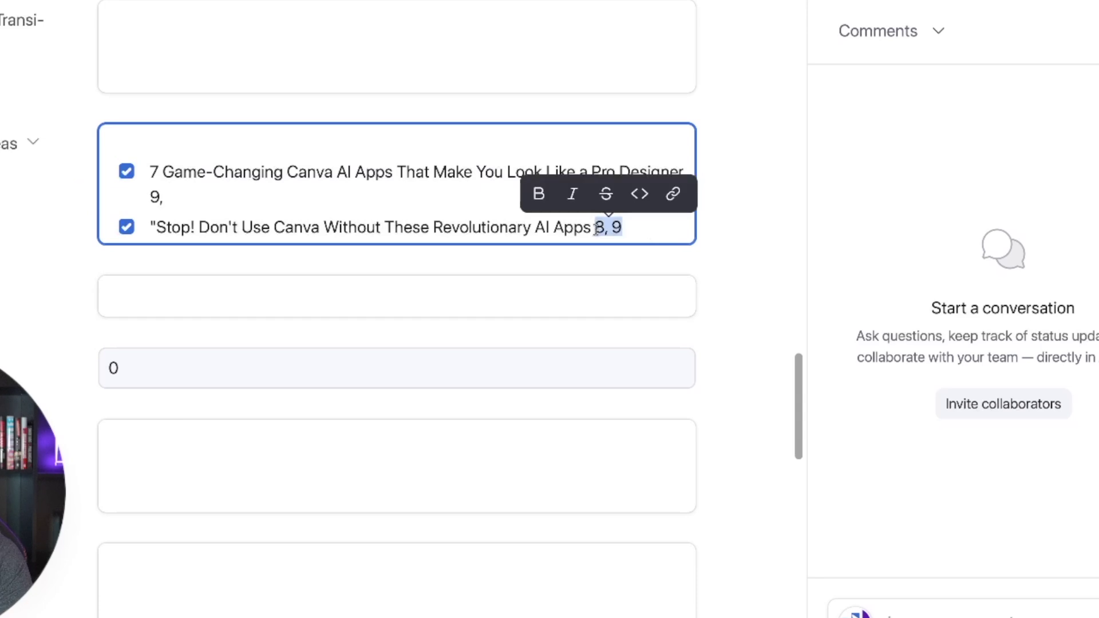
text(8.)
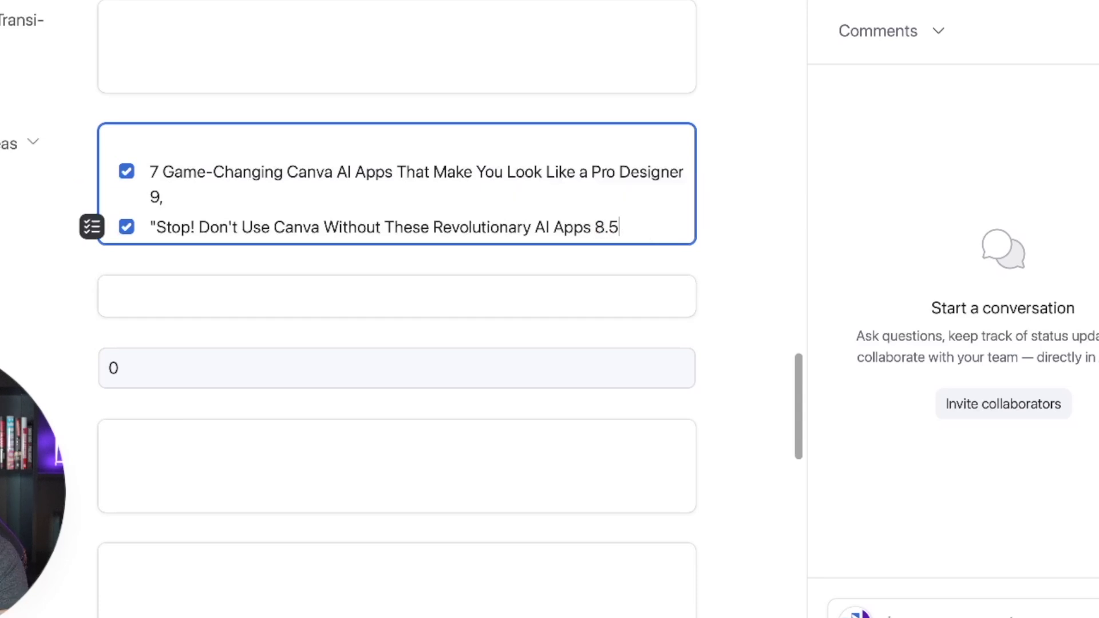
text(5,)
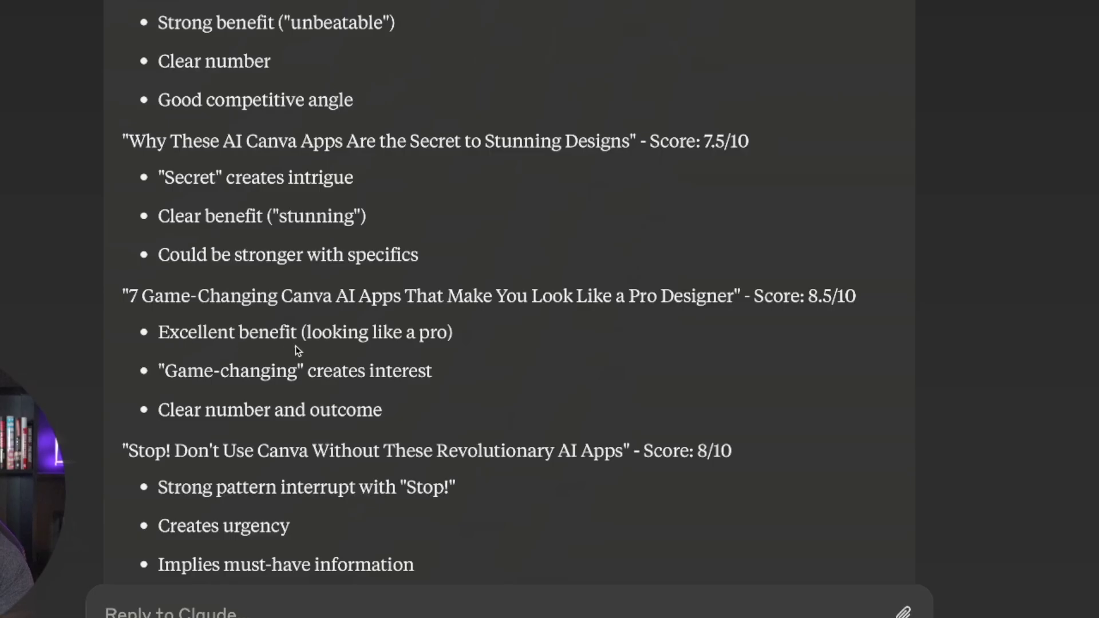
Check Claude's fresh ratings and append its scores in Airtable: 8.5 for the "Game-Changing" title and 8 for the "Stop!" title
scroll(295, 346, down, 15)
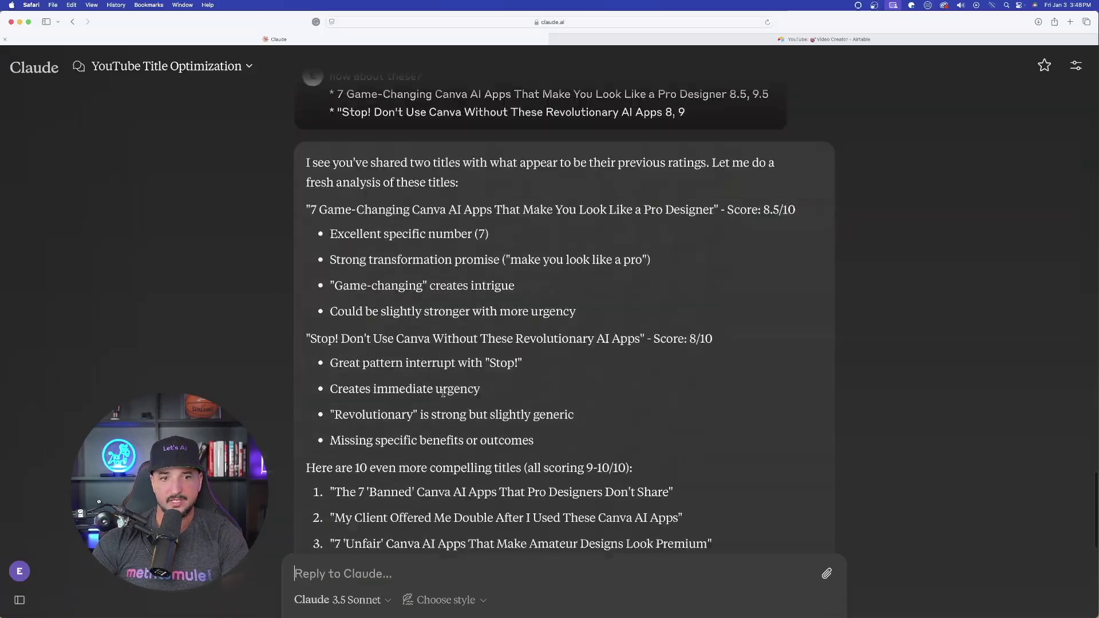
scroll(506, 398, down, 12)
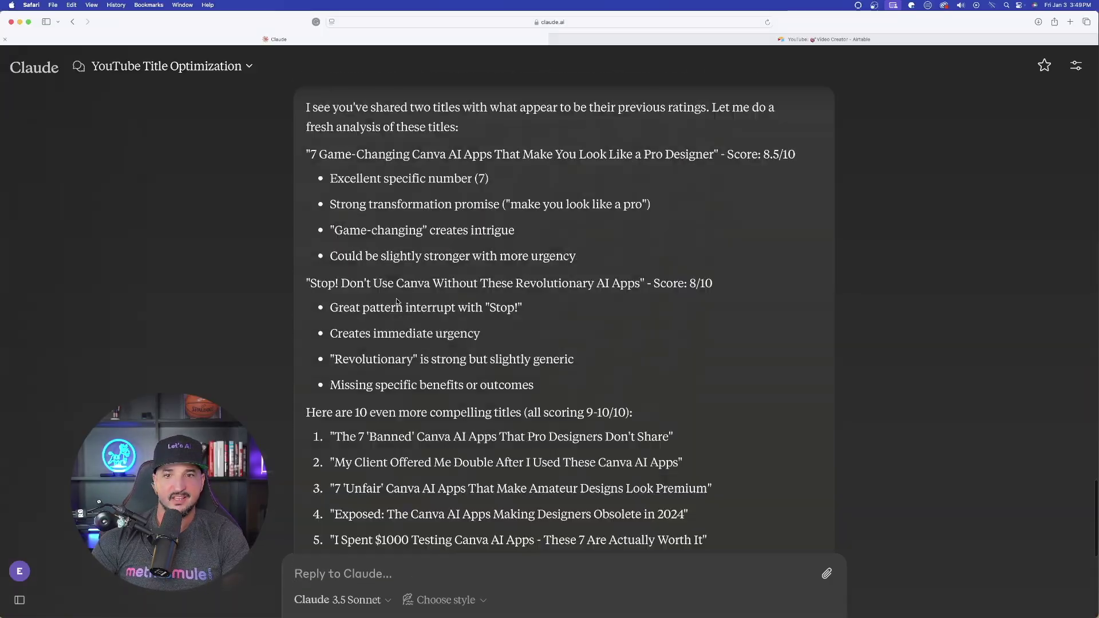
scroll(388, 286, up, 12)
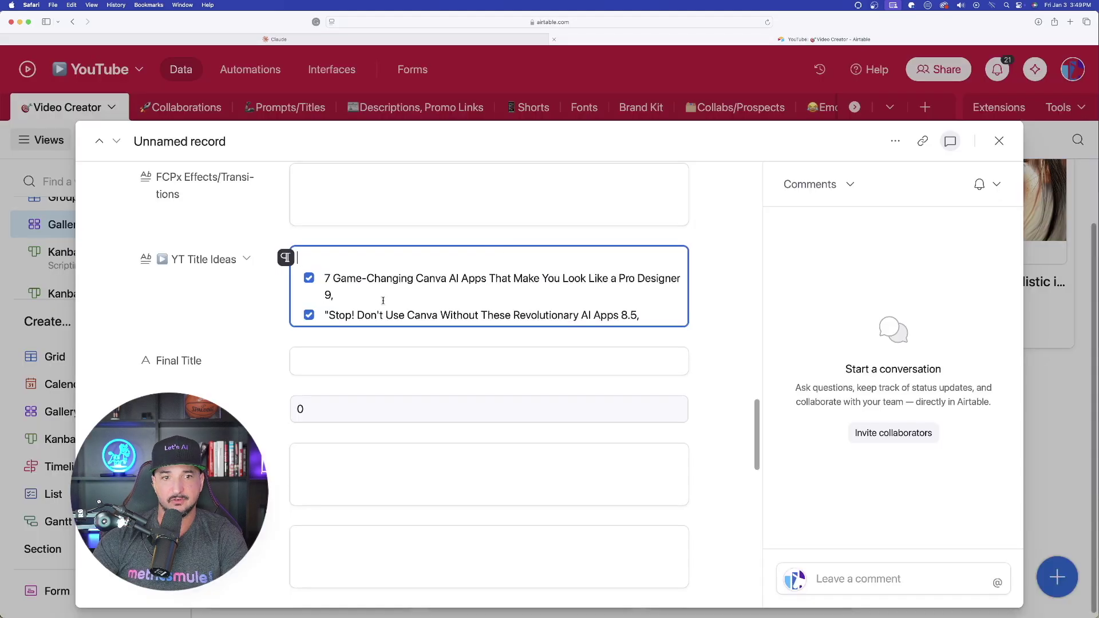
click(383, 301)
text(8.5)
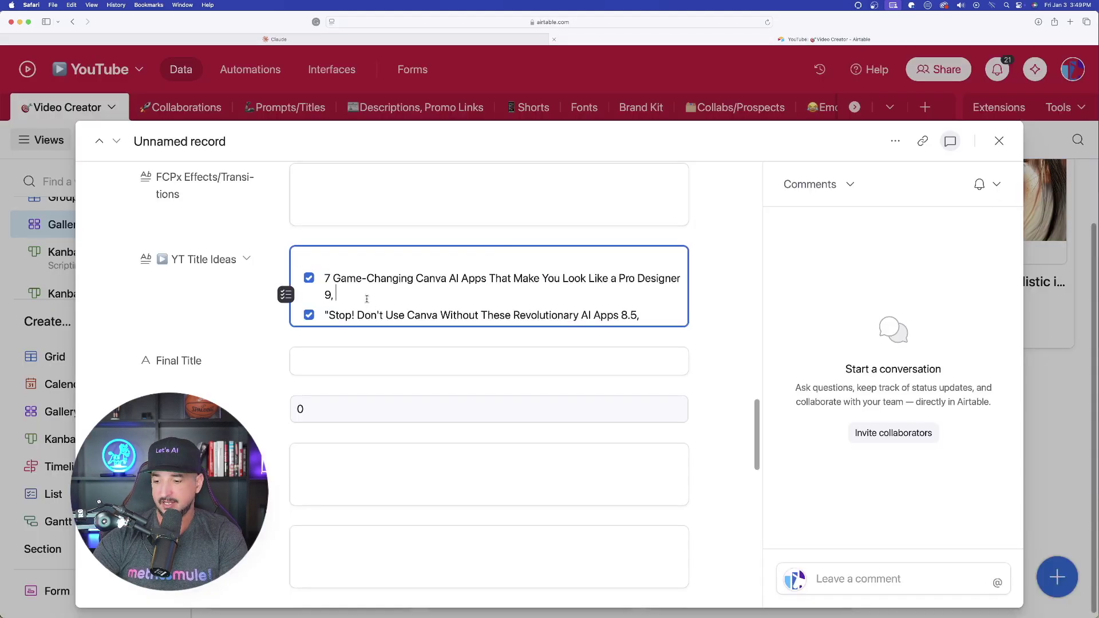
click(663, 313)
text(8.5)
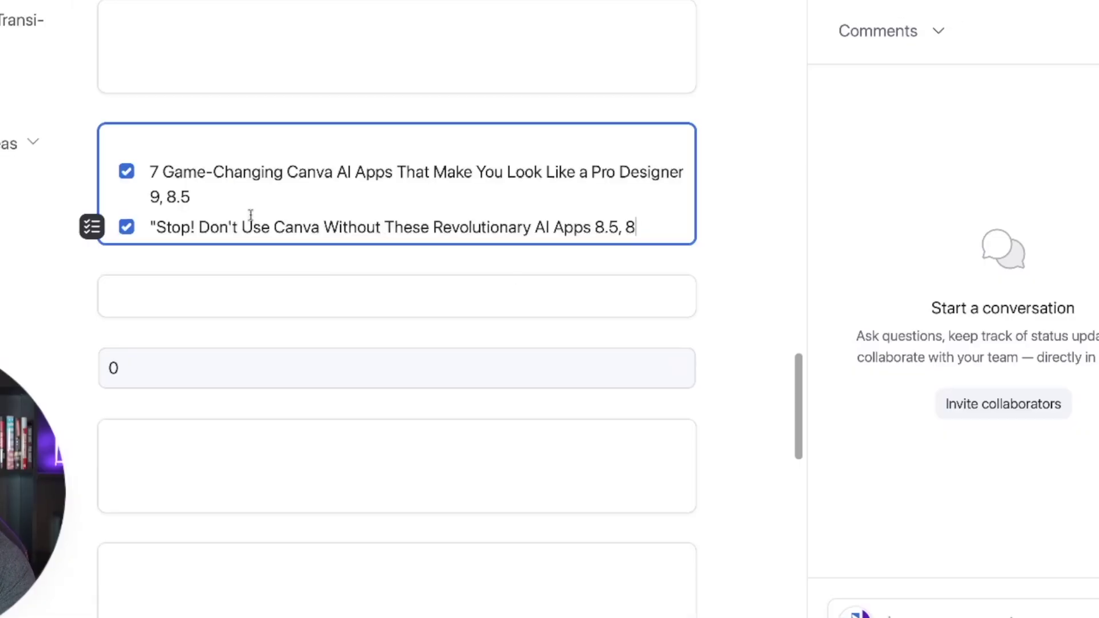
drag(228, 196, 148, 169)
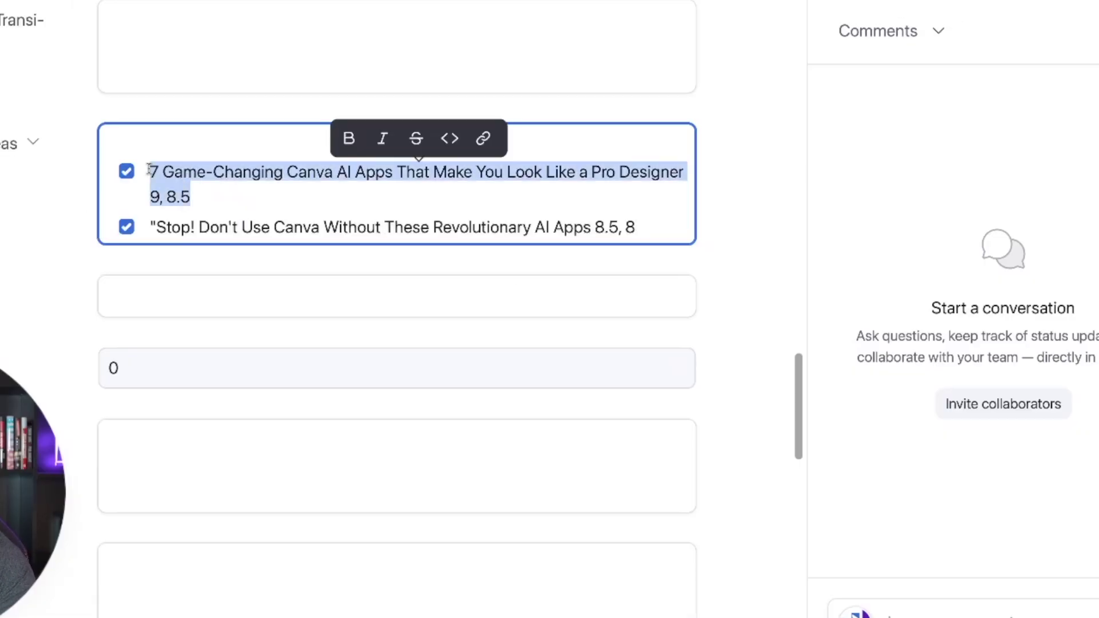
click(307, 206)
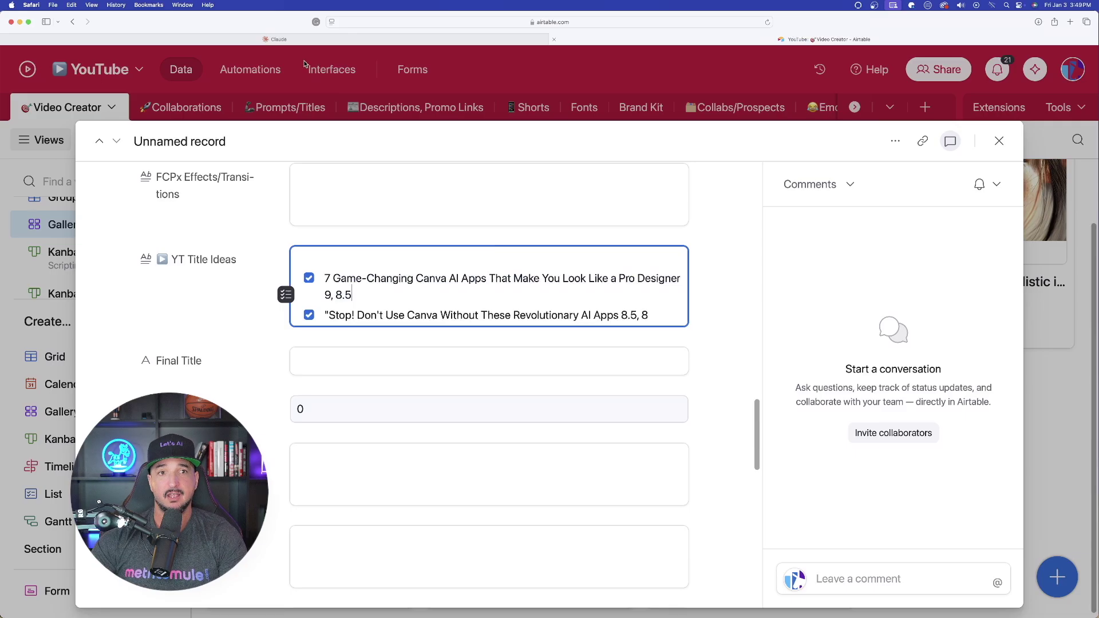
Review Claude's ten more compelling title suggestions, and ChatGPT's re-rating feedback and suggested refinements for the two shortlisted titles
click(280, 40)
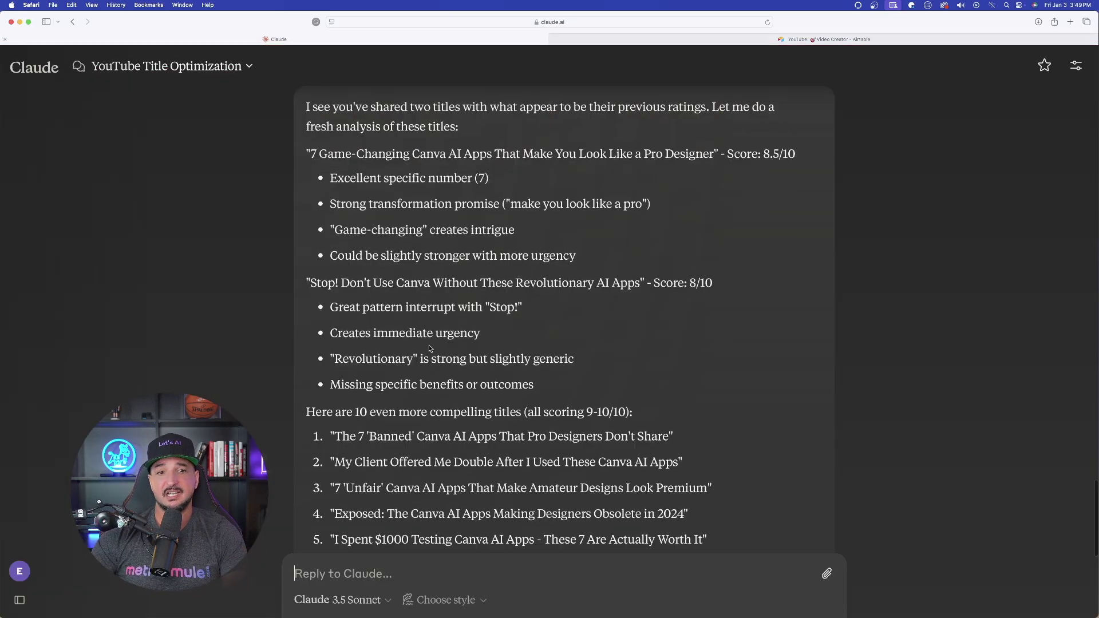
scroll(441, 353, down, 7)
scroll(441, 353, up, 3)
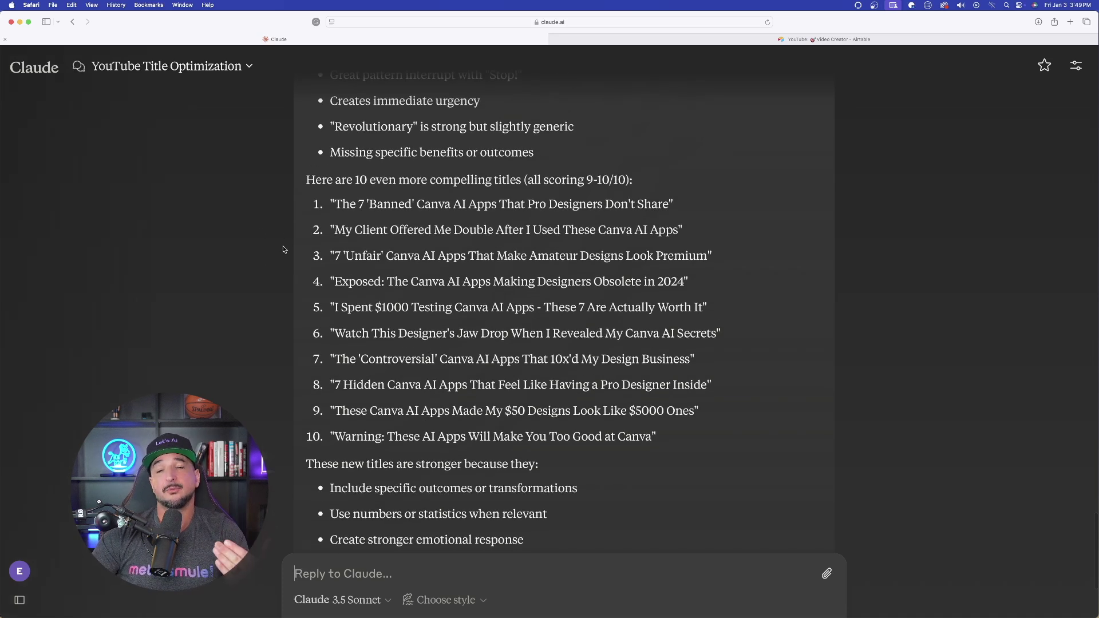
drag(334, 202, 725, 442)
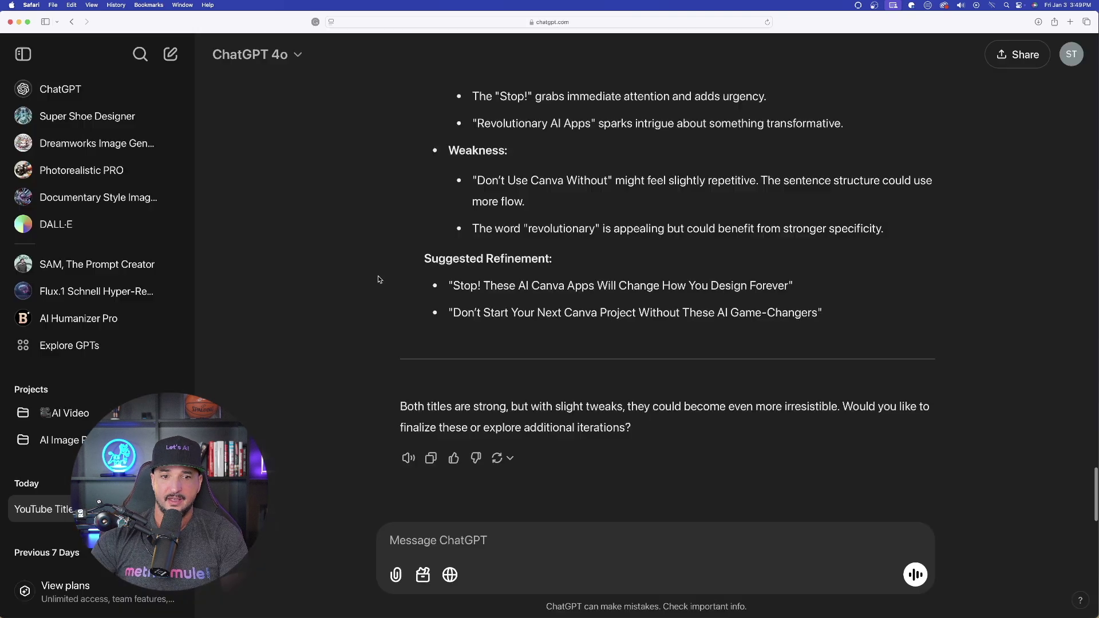
scroll(377, 280, up, 8)
scroll(360, 281, down, 10)
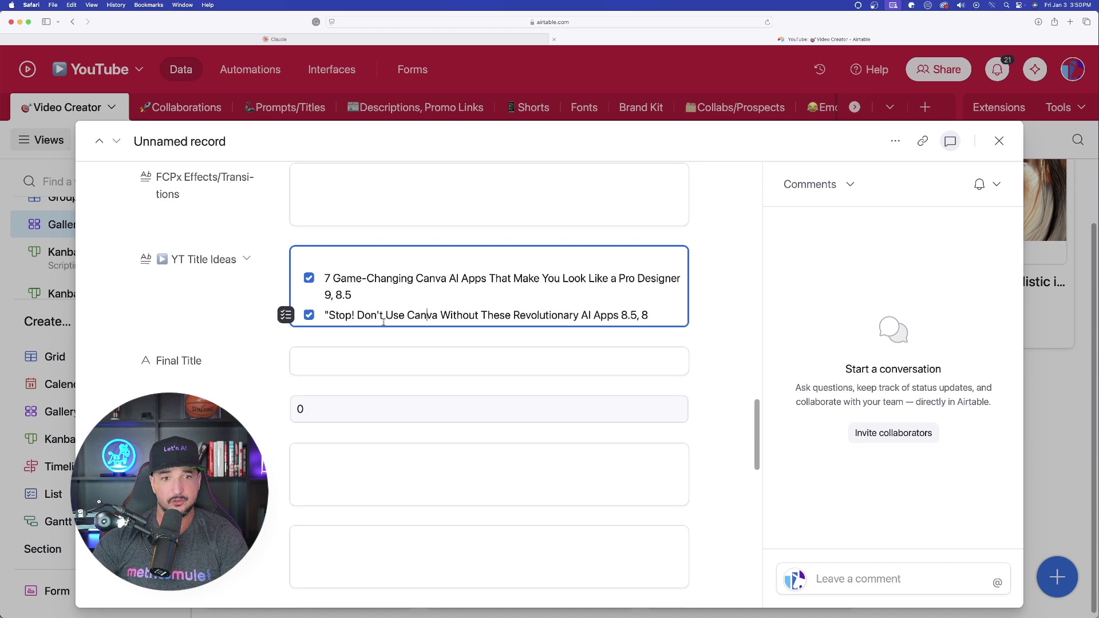
In Airtable, copy the "Game-Changing" title into Final Title and shorten it to "7 Game-Changing Canva AI Apps to Become a PRO Designer"
drag(324, 279, 675, 279)
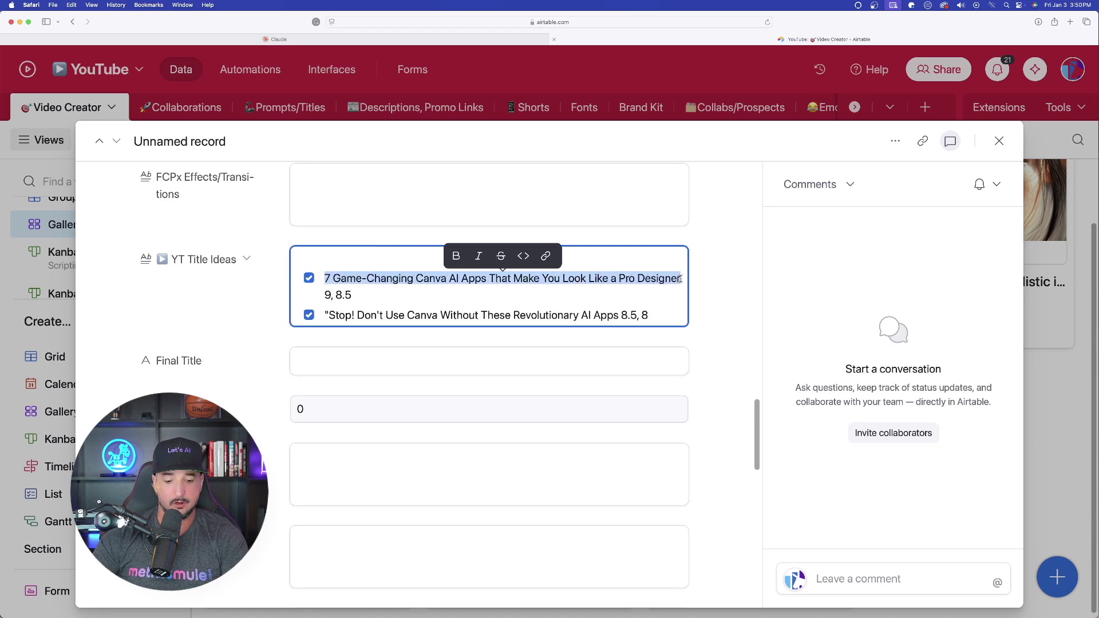
click(435, 362)
text(7 Game-Changing Canva AI Apps That Make You Look Like a Pro Designer)
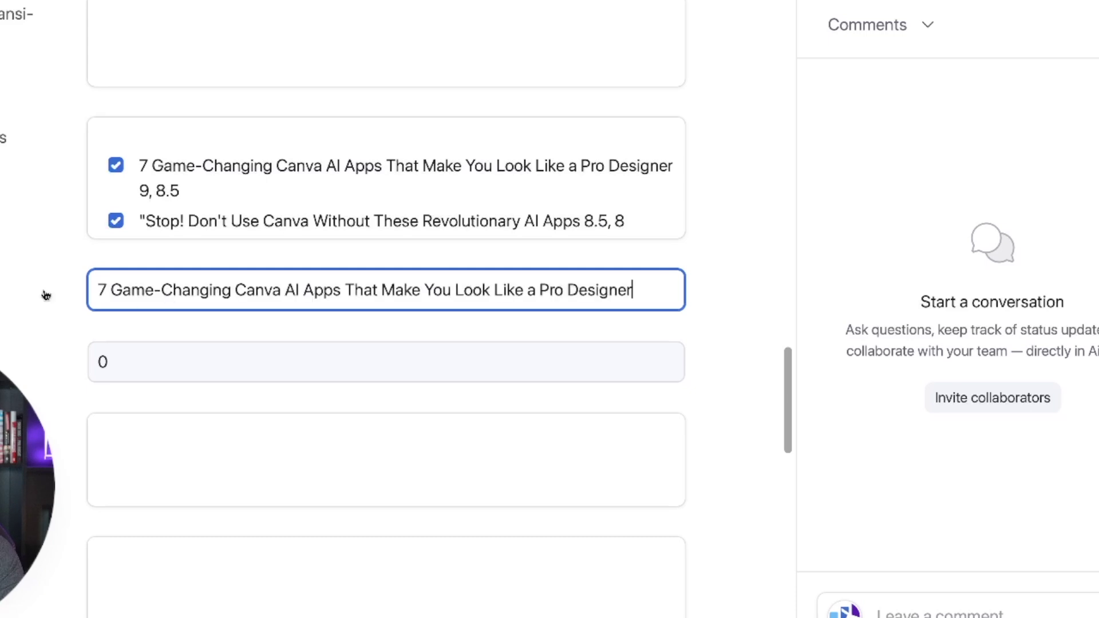
click(45, 295)
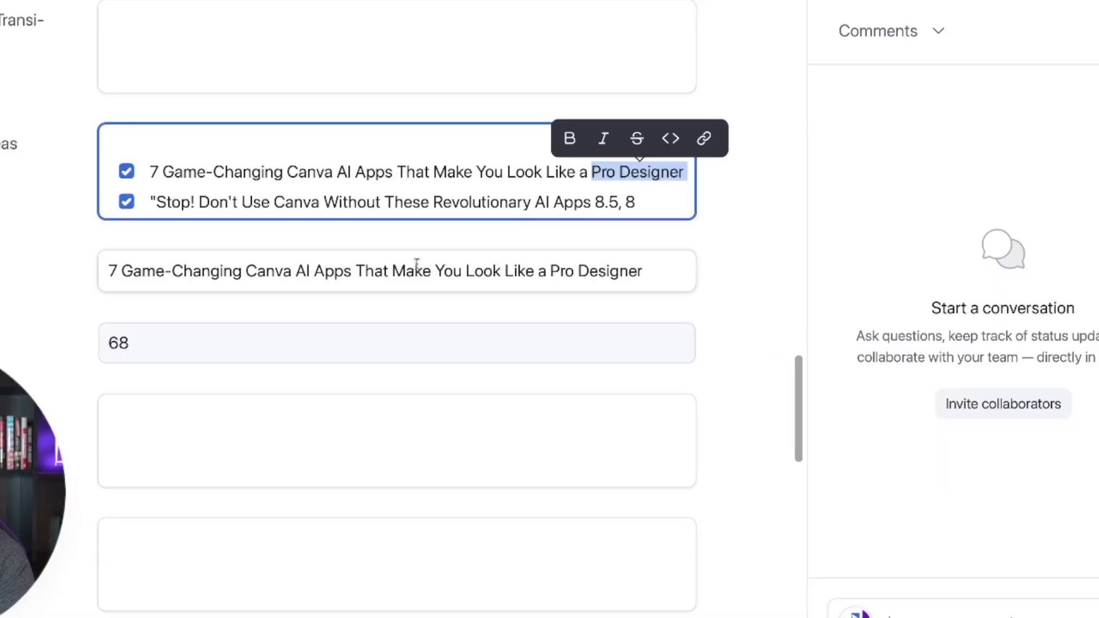
click(414, 265)
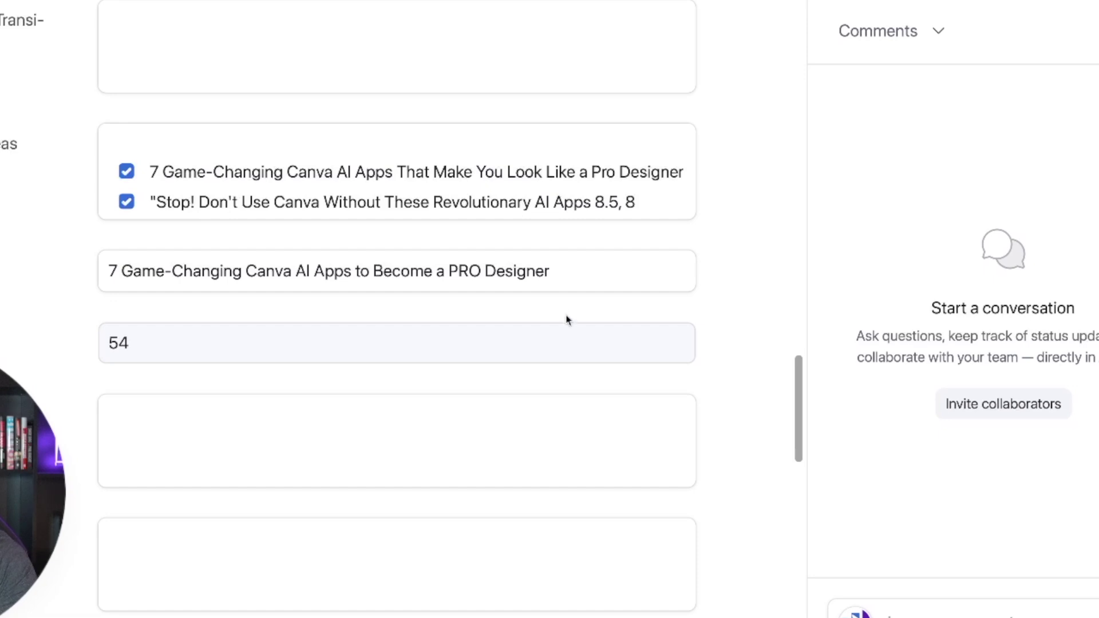
drag(563, 271, 67, 272)
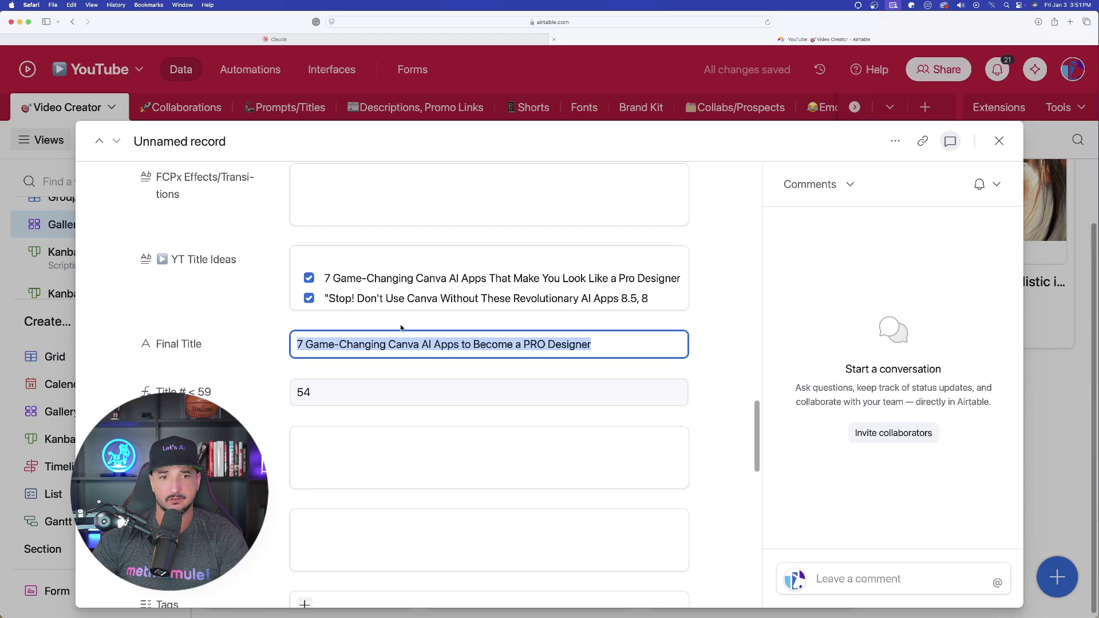
Copy the full "Game-Changing" title from YT Title Ideas and ask ChatGPT to keep it similar but at 60 characters or less
drag(331, 274, 708, 275)
key(super+c)
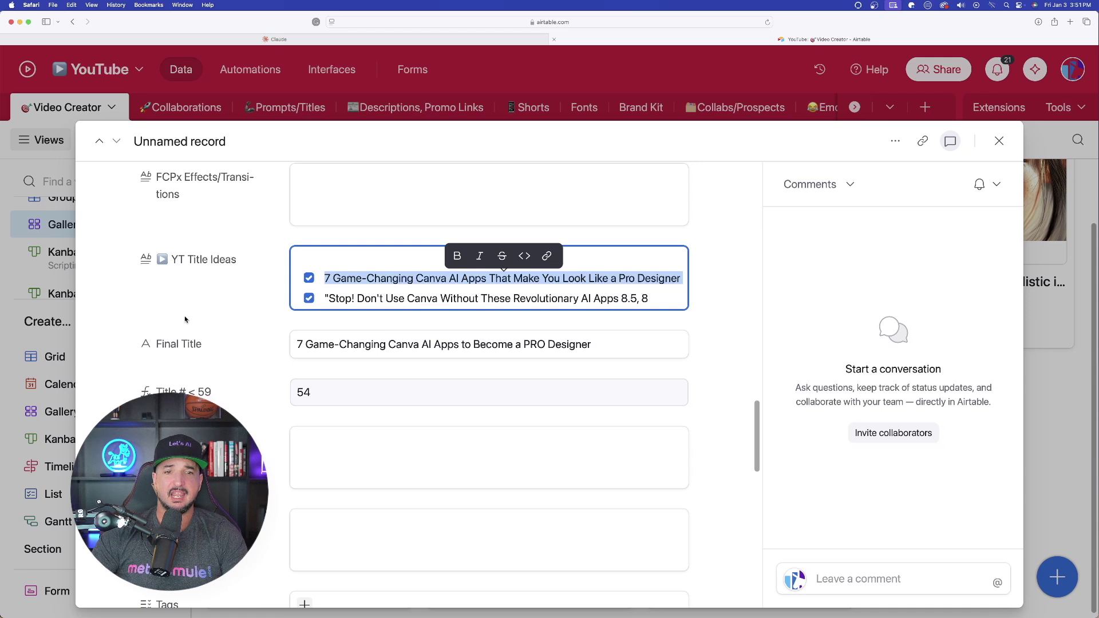
click(413, 351)
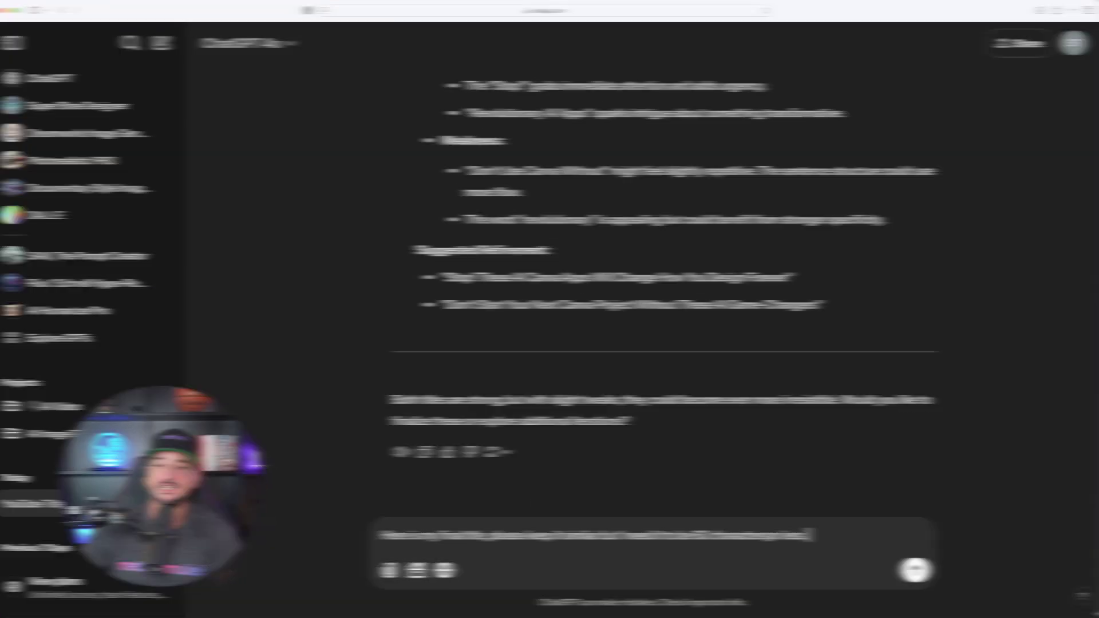
key(shift+Return)
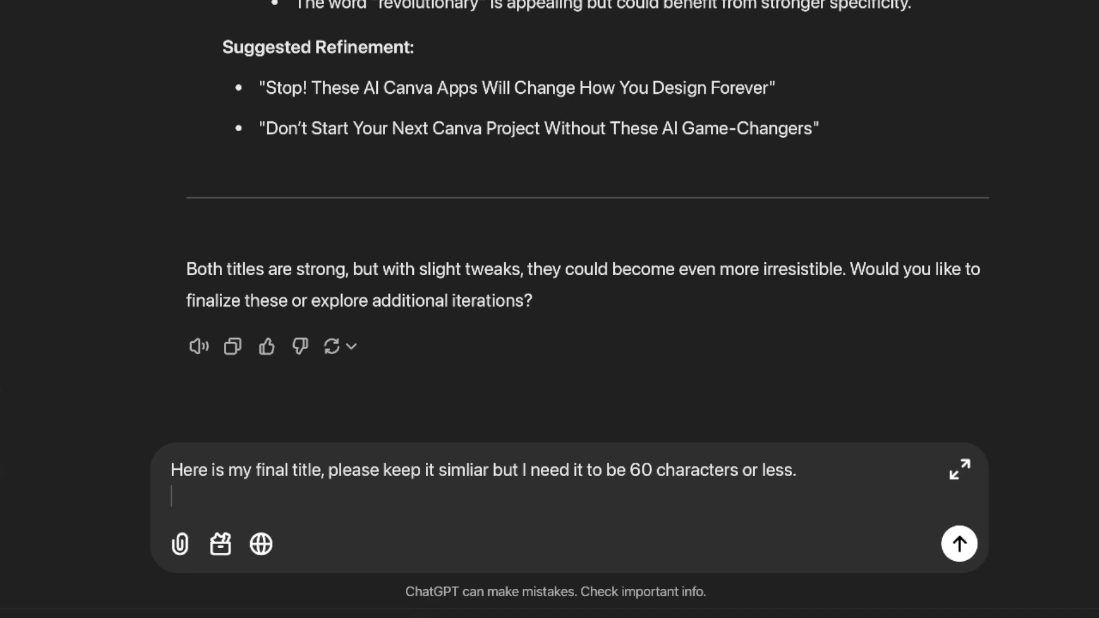
key(super+v)
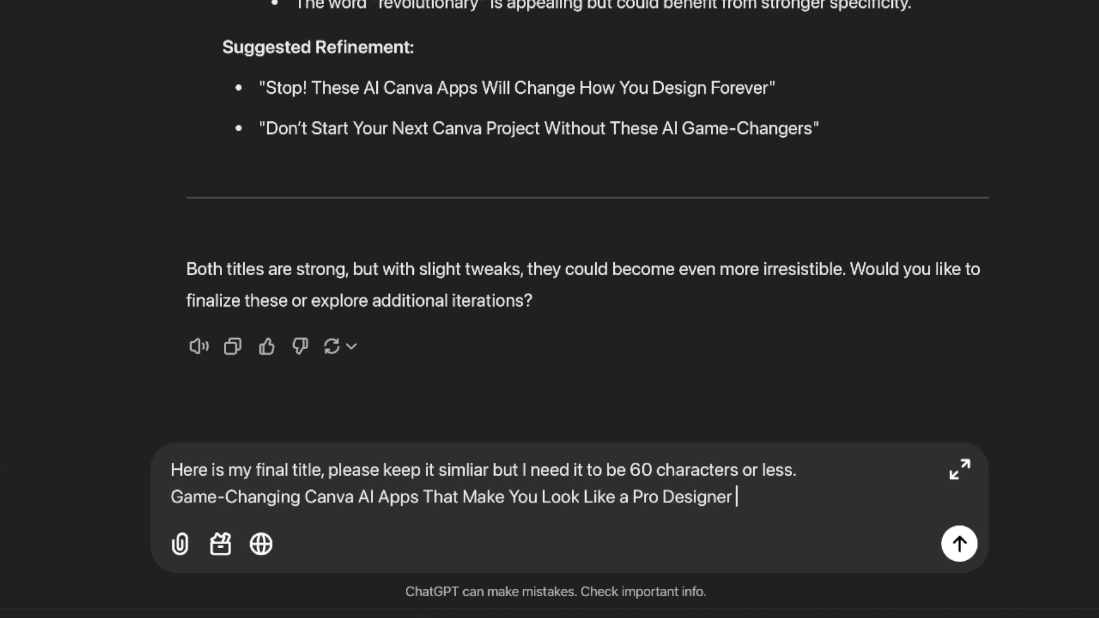
click(959, 544)
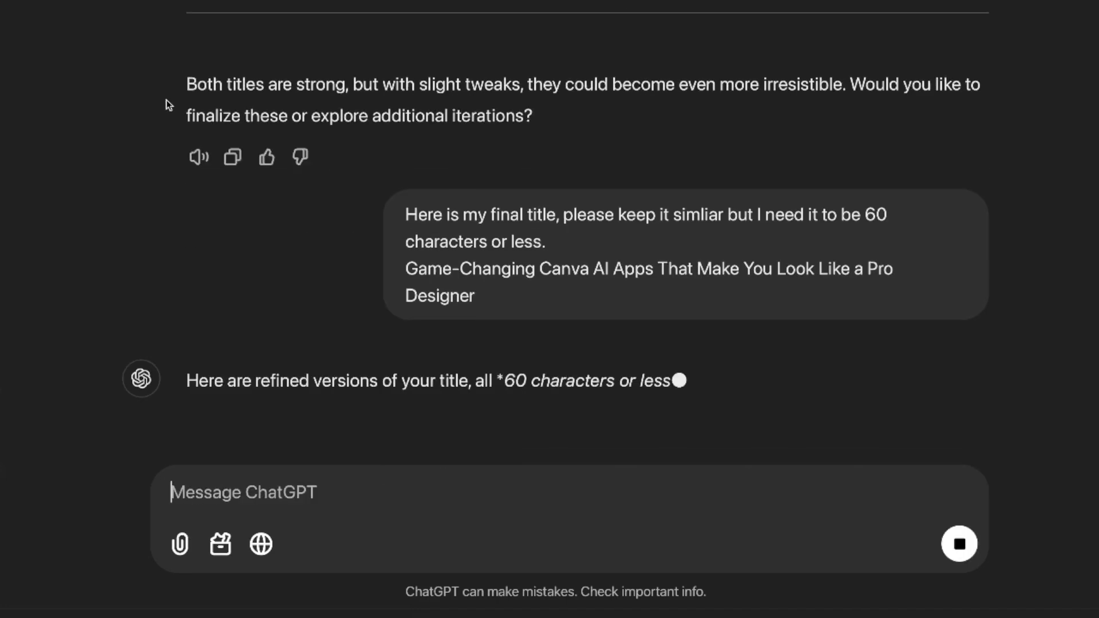